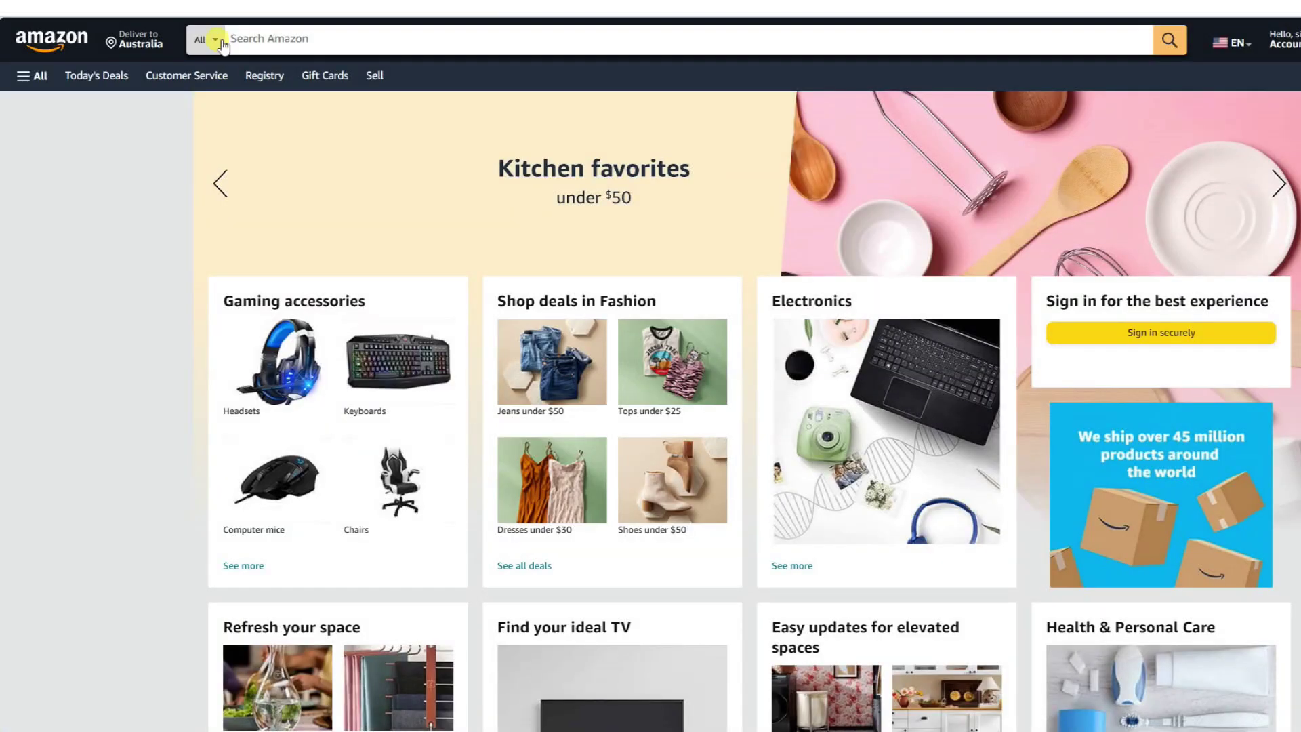
# - Limit the Amazon search to Books and start a 'How to' search
pyautogui.click(215, 41)
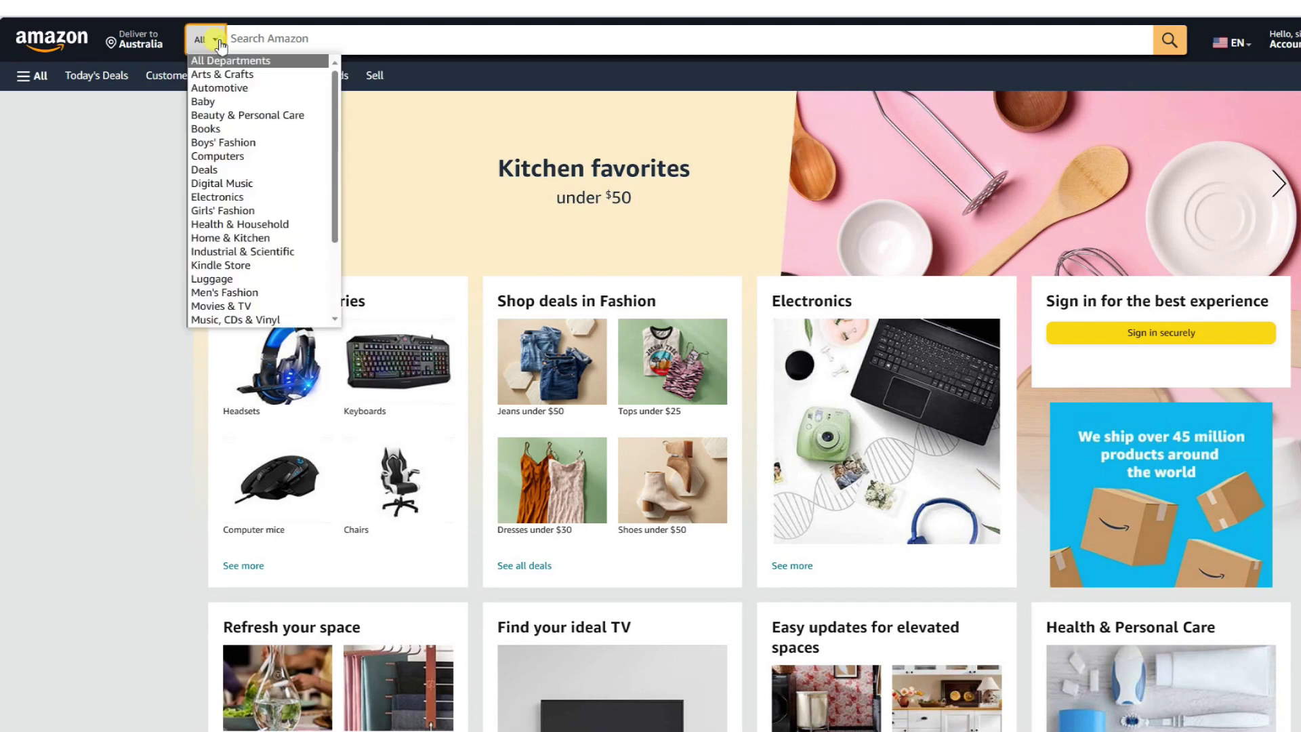
pyautogui.click(207, 128)
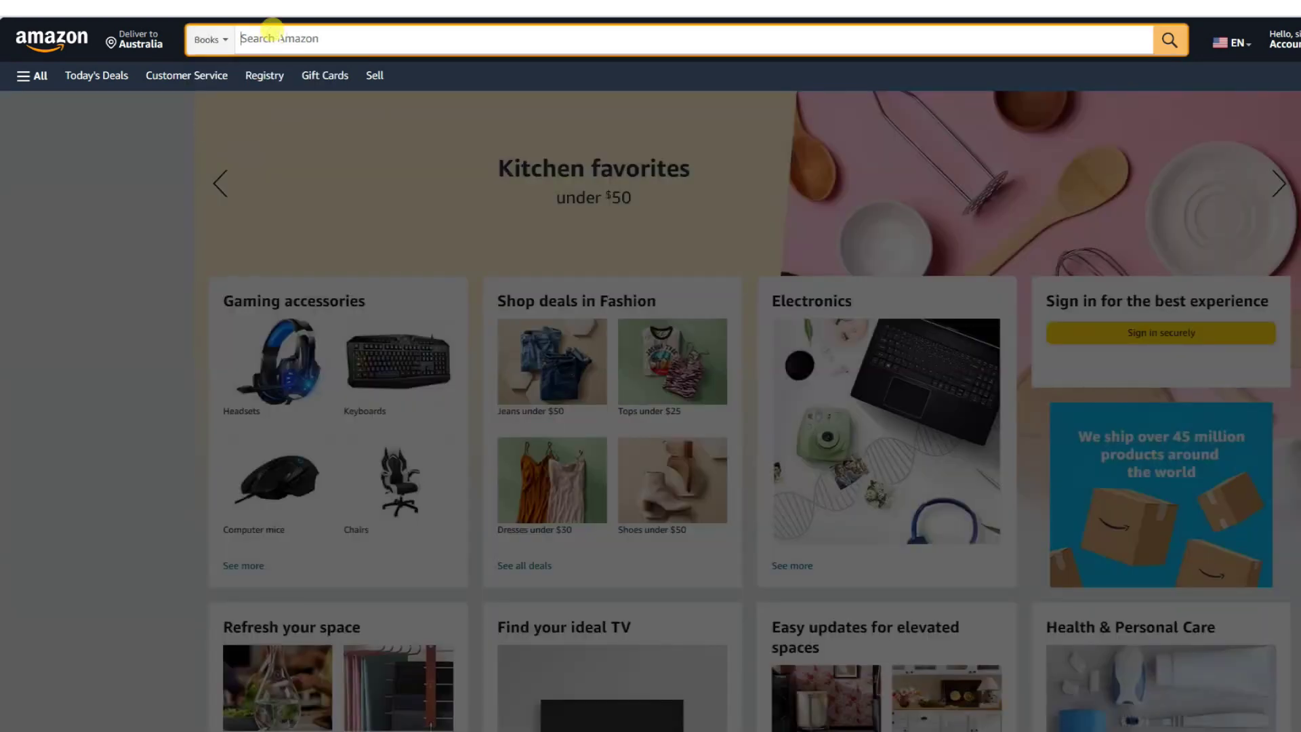
pyautogui.write('Ho')
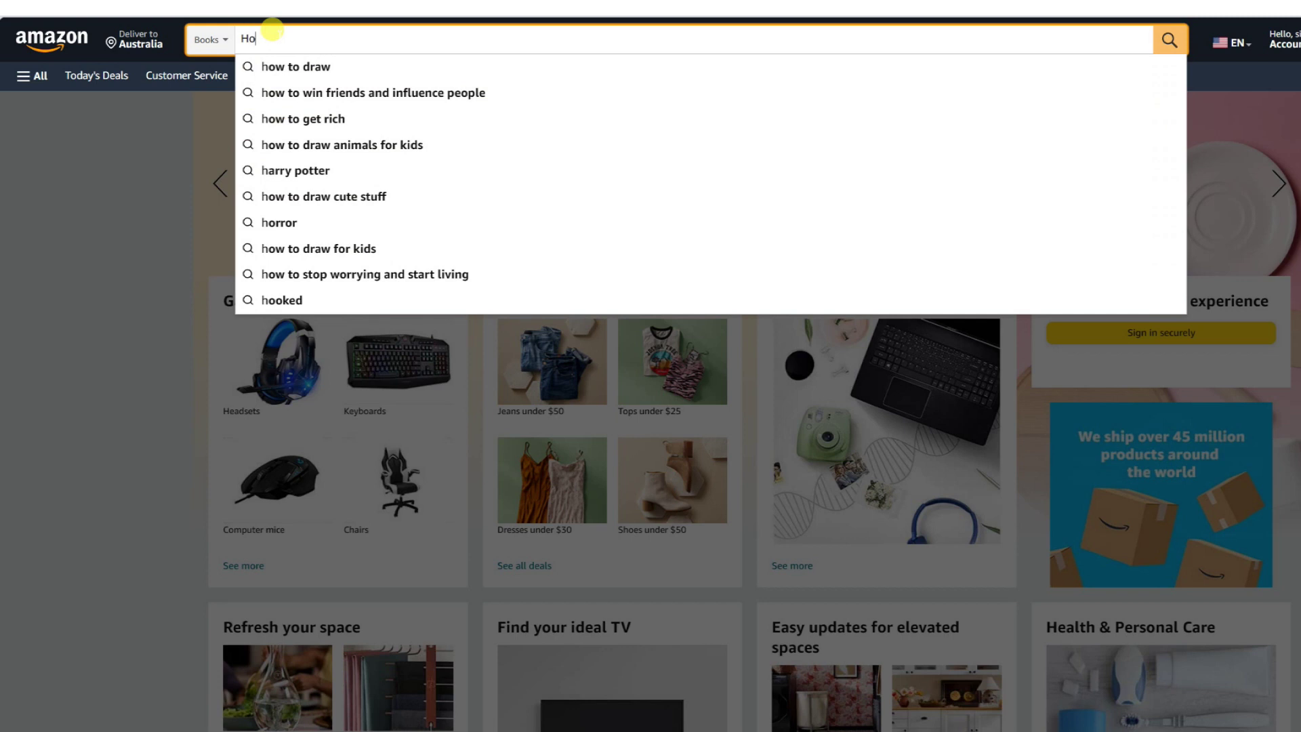
pyautogui.write('w to')
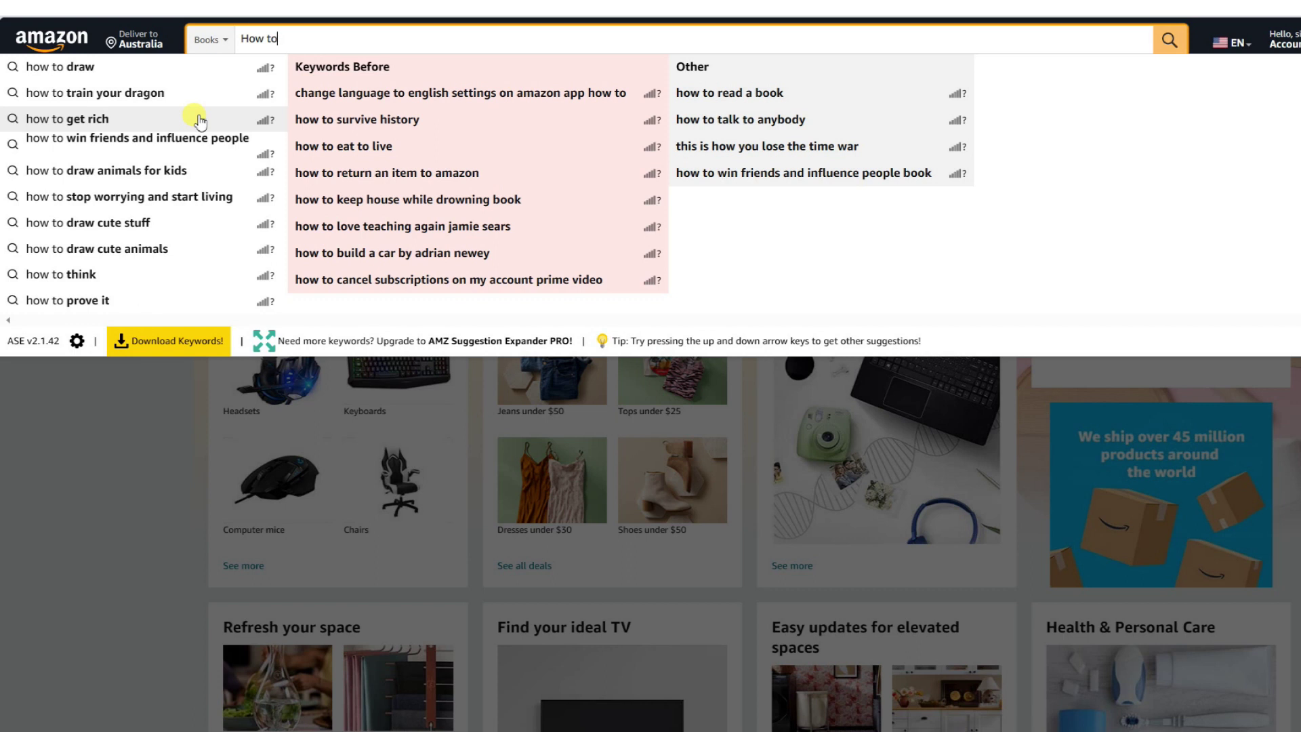
# - Compare suggestions for 'how to build', 'make' and 'use', then search Books for 'how to train a dog'
pyautogui.write('build')
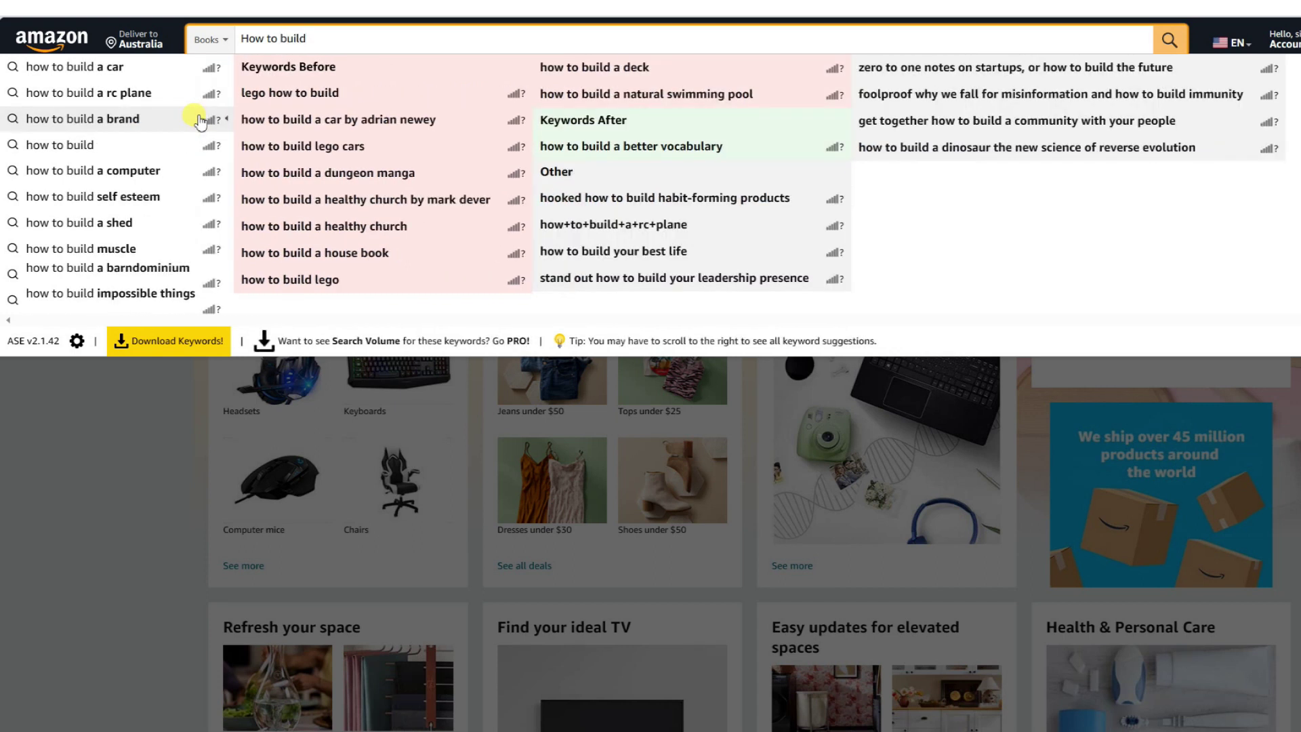
pyautogui.press('BackSpace')
pyautogui.press('BackSpace')
pyautogui.press('BackSpace')
pyautogui.press('BackSpace')
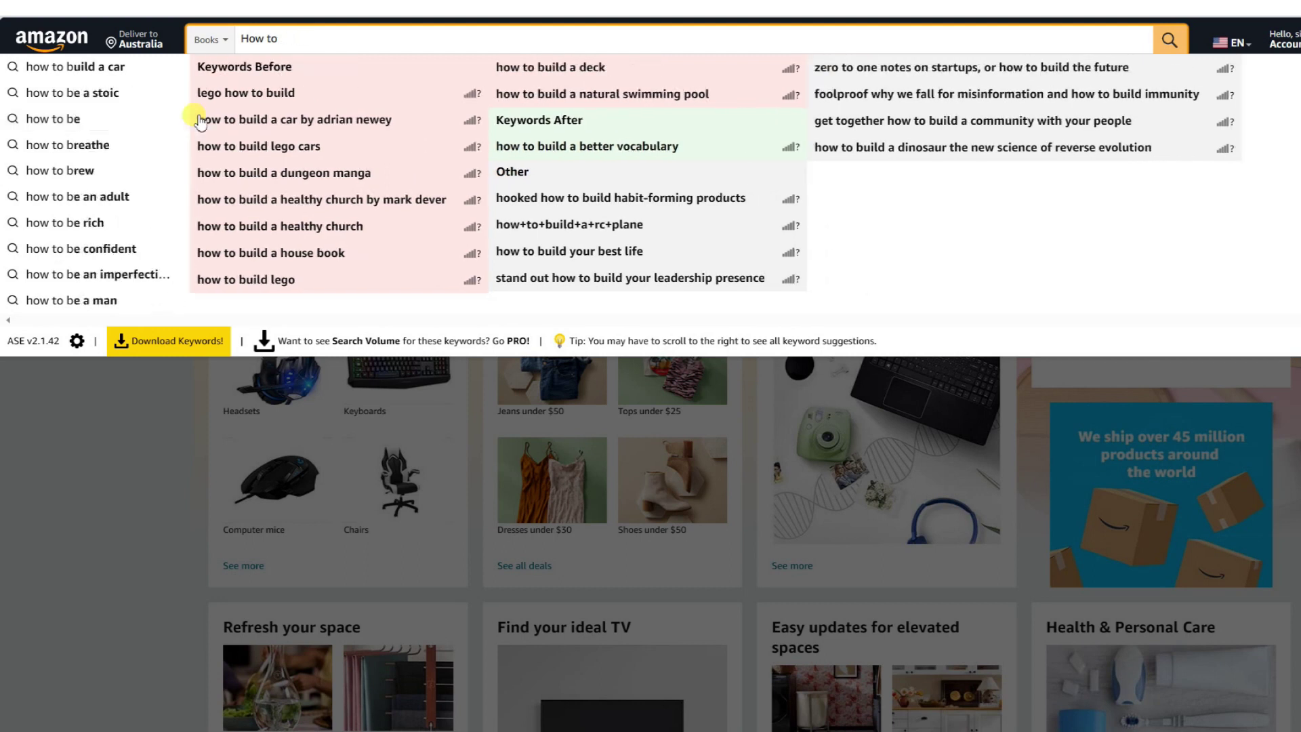
pyautogui.write('make')
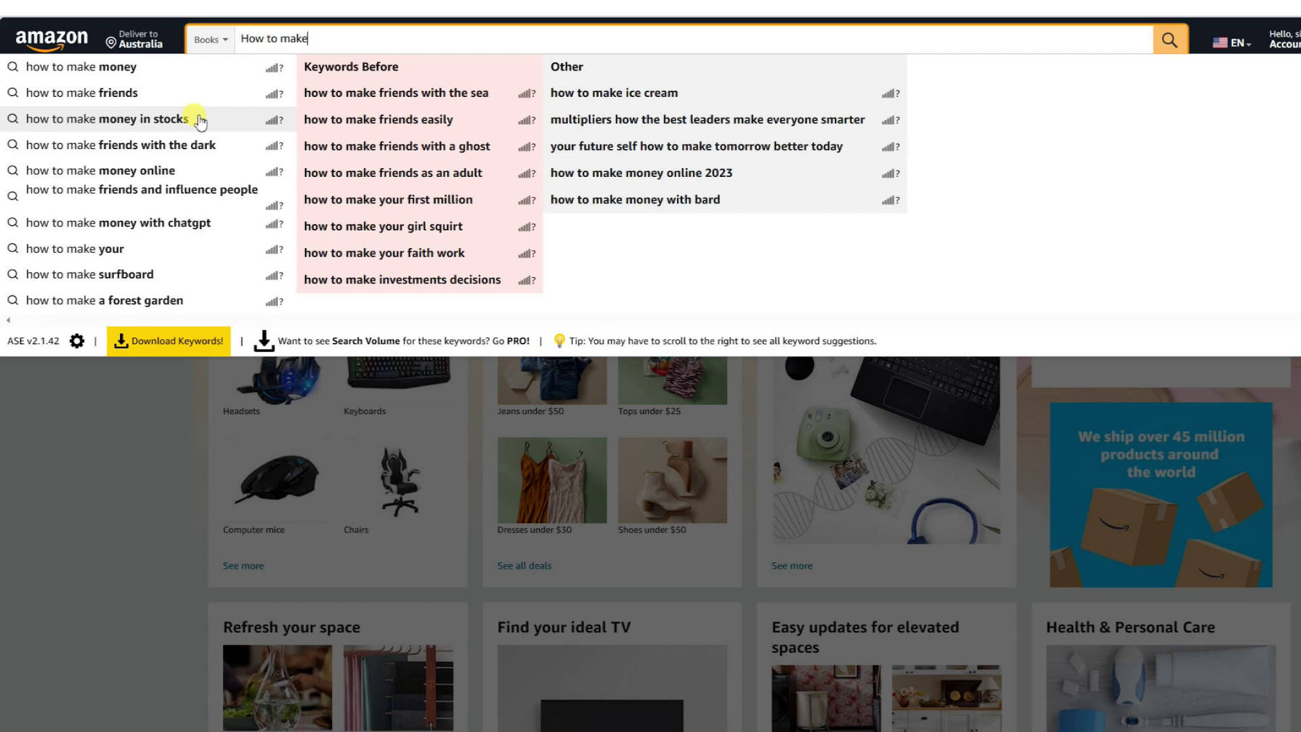
pyautogui.press('BackSpace')
pyautogui.press('BackSpace')
pyautogui.press('BackSpace')
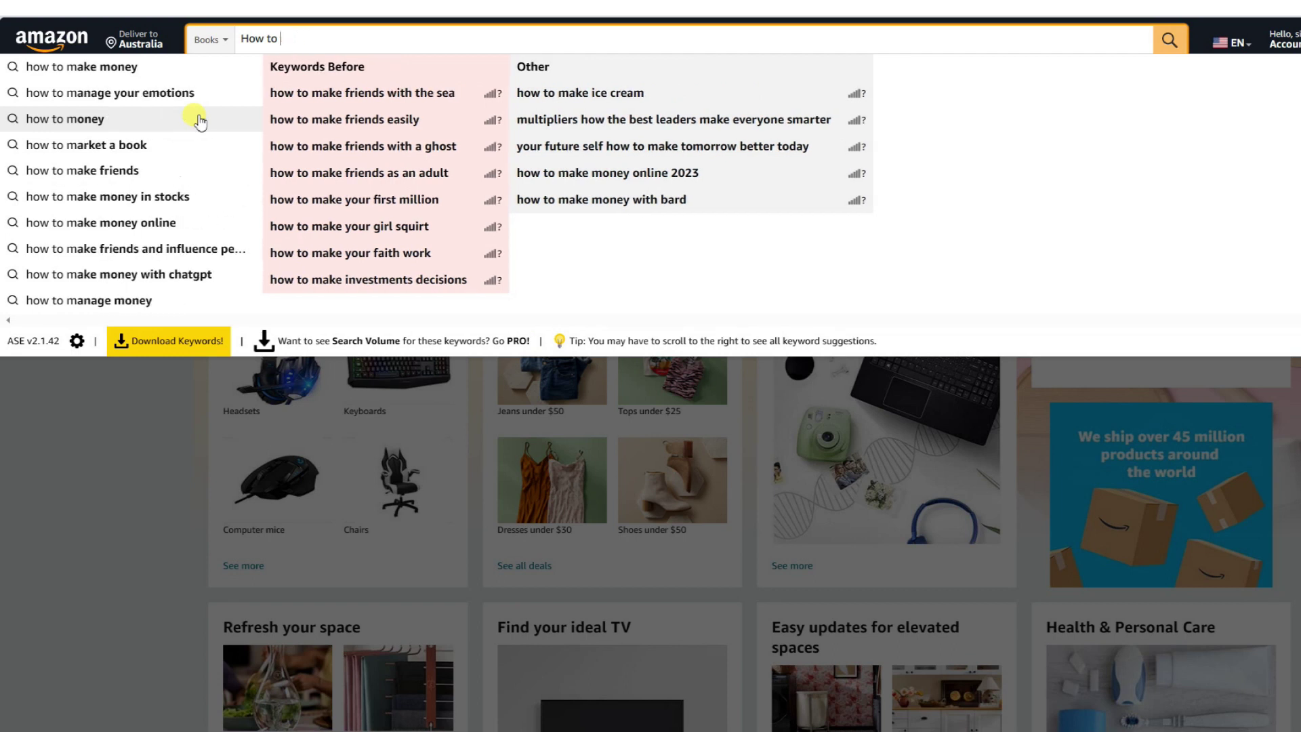
pyautogui.write('use')
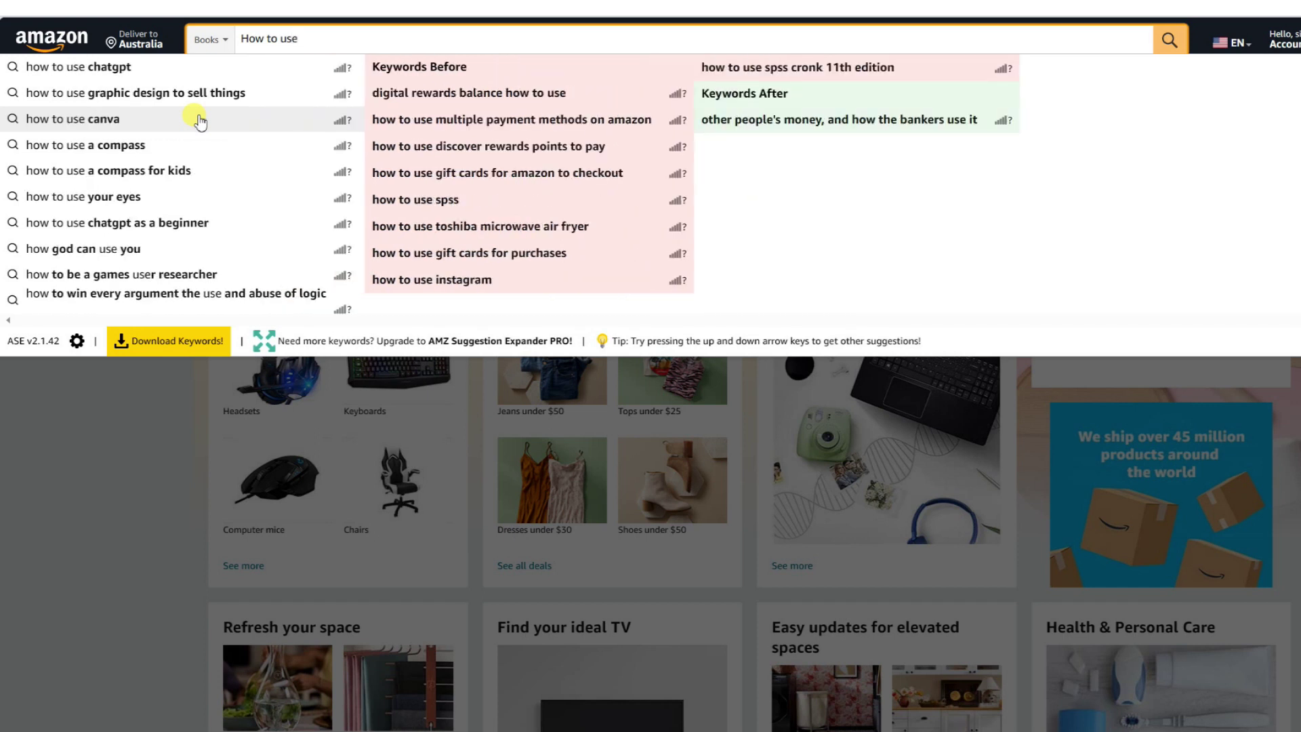
pyautogui.press('BackSpace')
pyautogui.press('BackSpace')
pyautogui.press('BackSpace')
pyautogui.write('train')
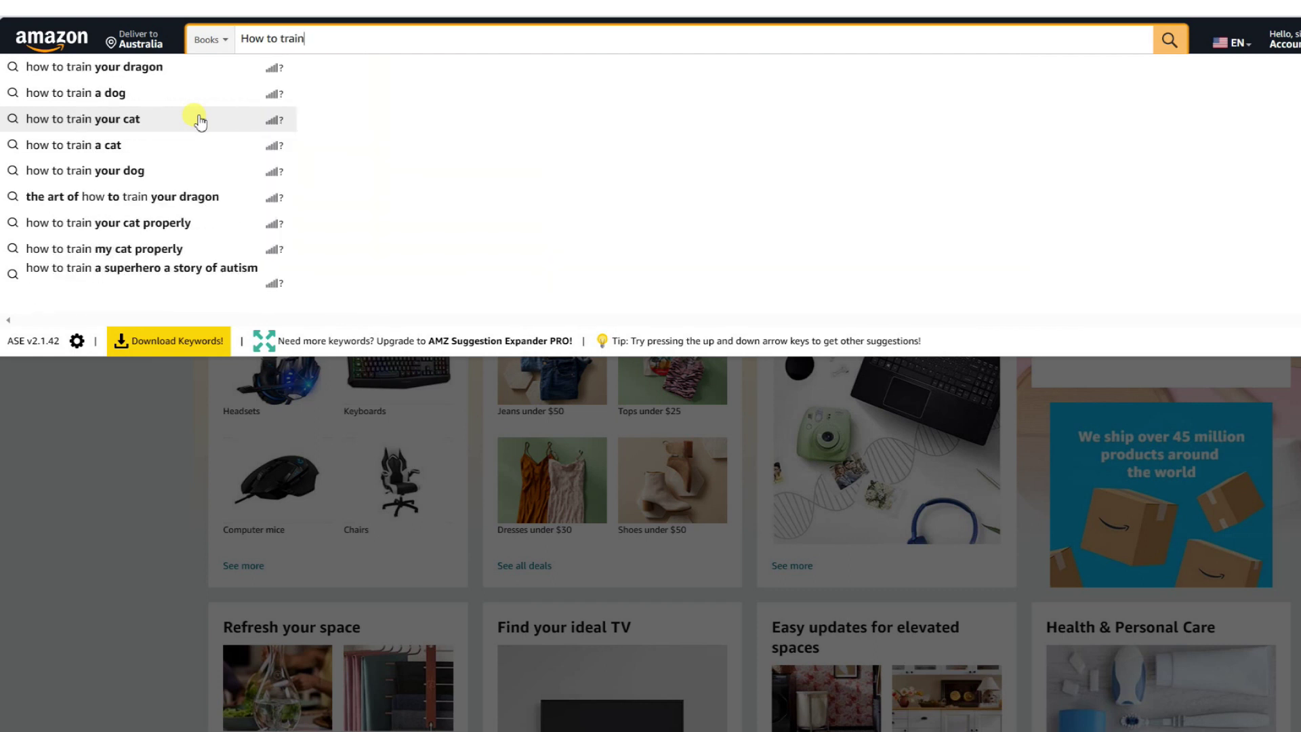
pyautogui.click(152, 95)
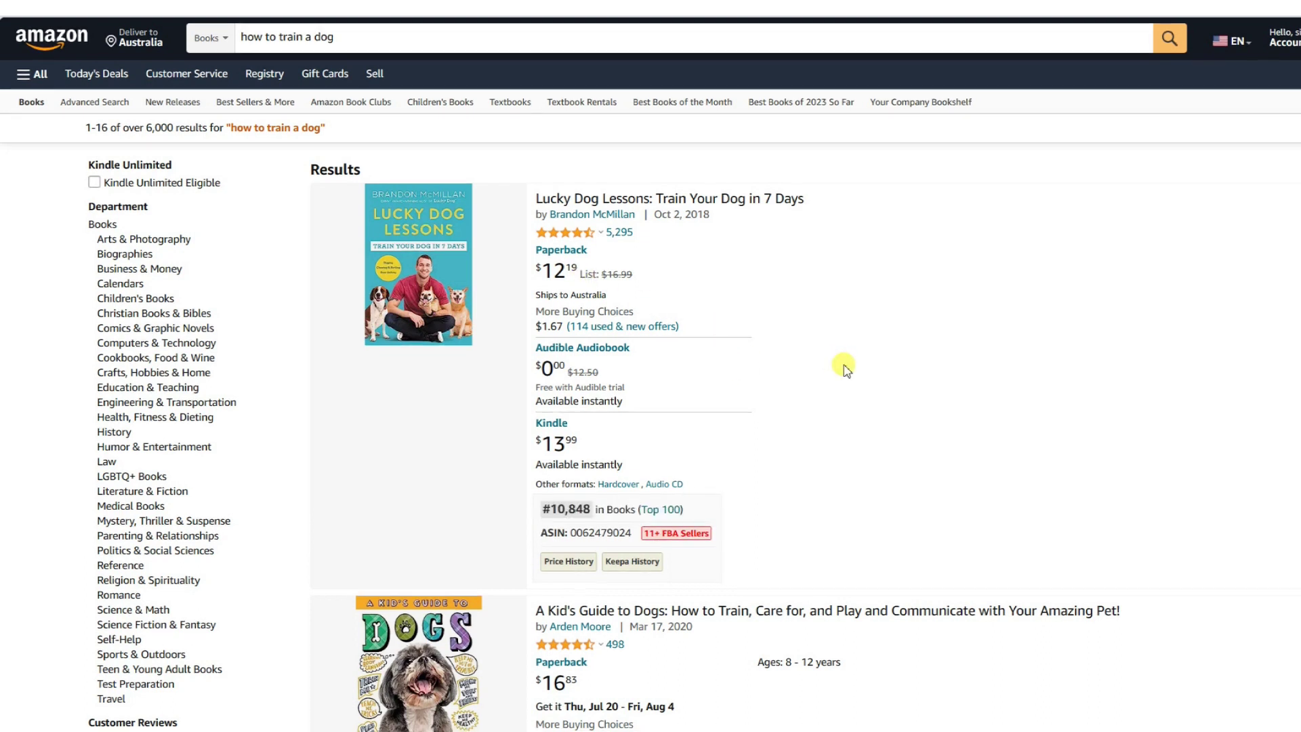
# - Scroll through the 'how to train a dog' Books results to review competing titles and their ranks
pyautogui.scroll(-3, 844, 368)
pyautogui.scroll(-5, 843, 368)
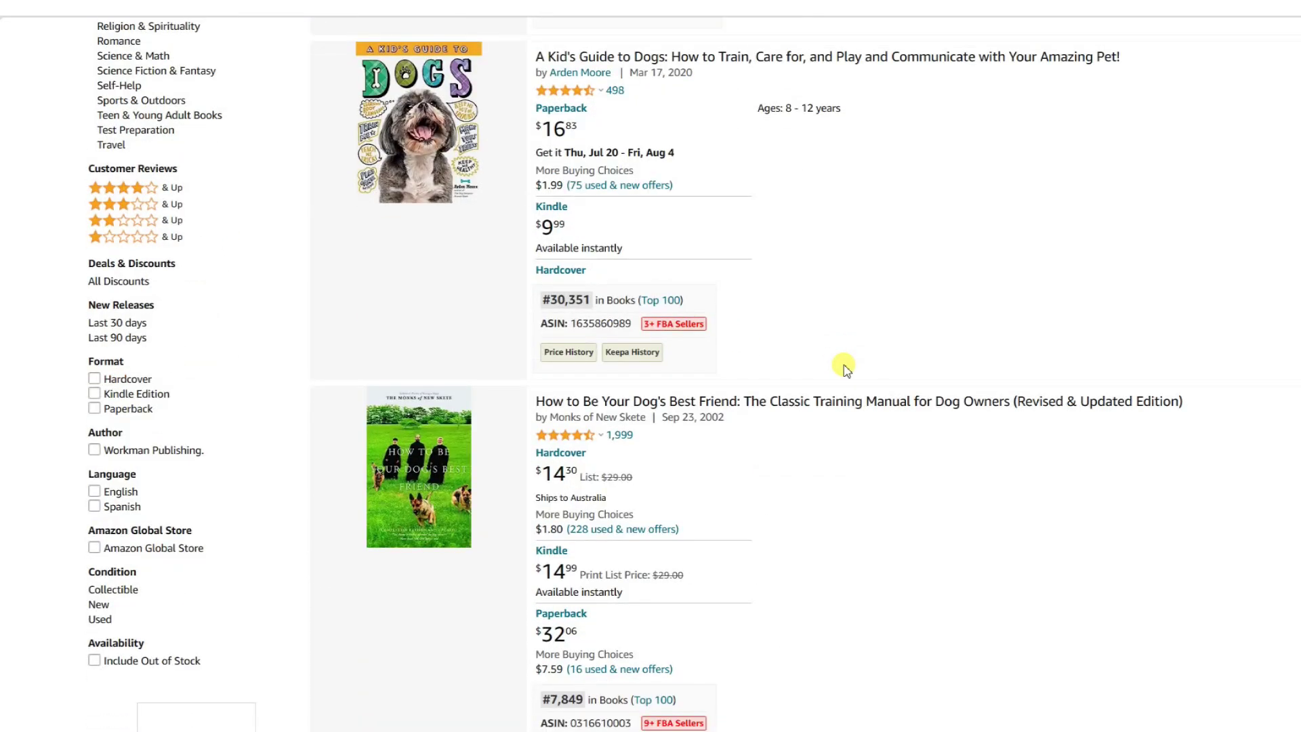
pyautogui.scroll(-3, 844, 368)
pyautogui.scroll(-9, 844, 368)
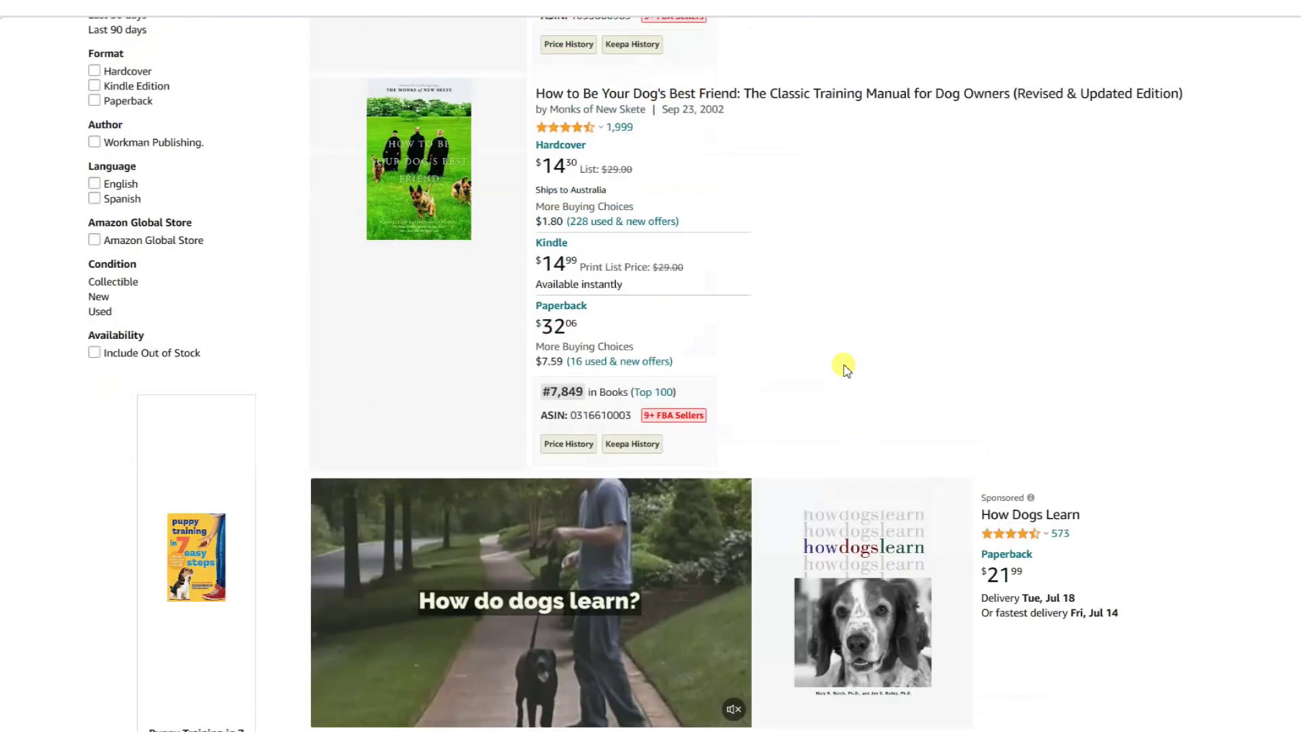
pyautogui.scroll(-9, 843, 368)
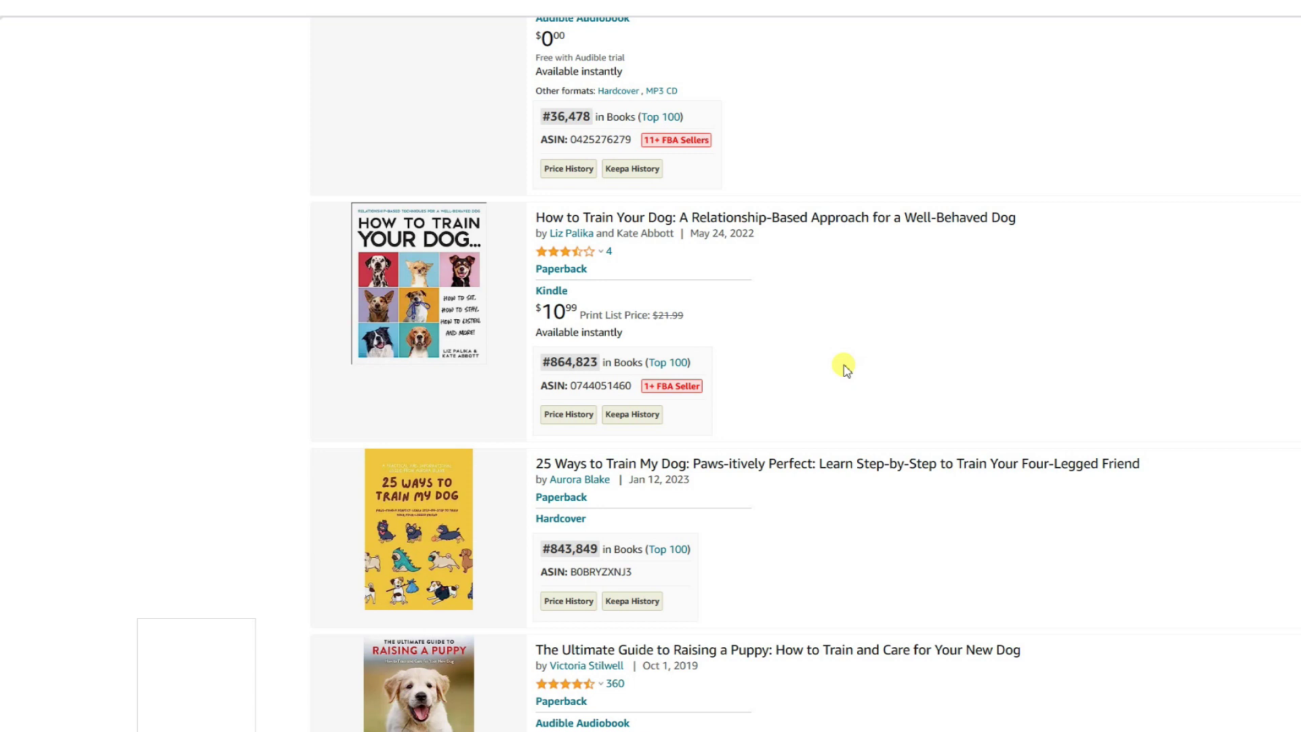
pyautogui.scroll(-8, 845, 369)
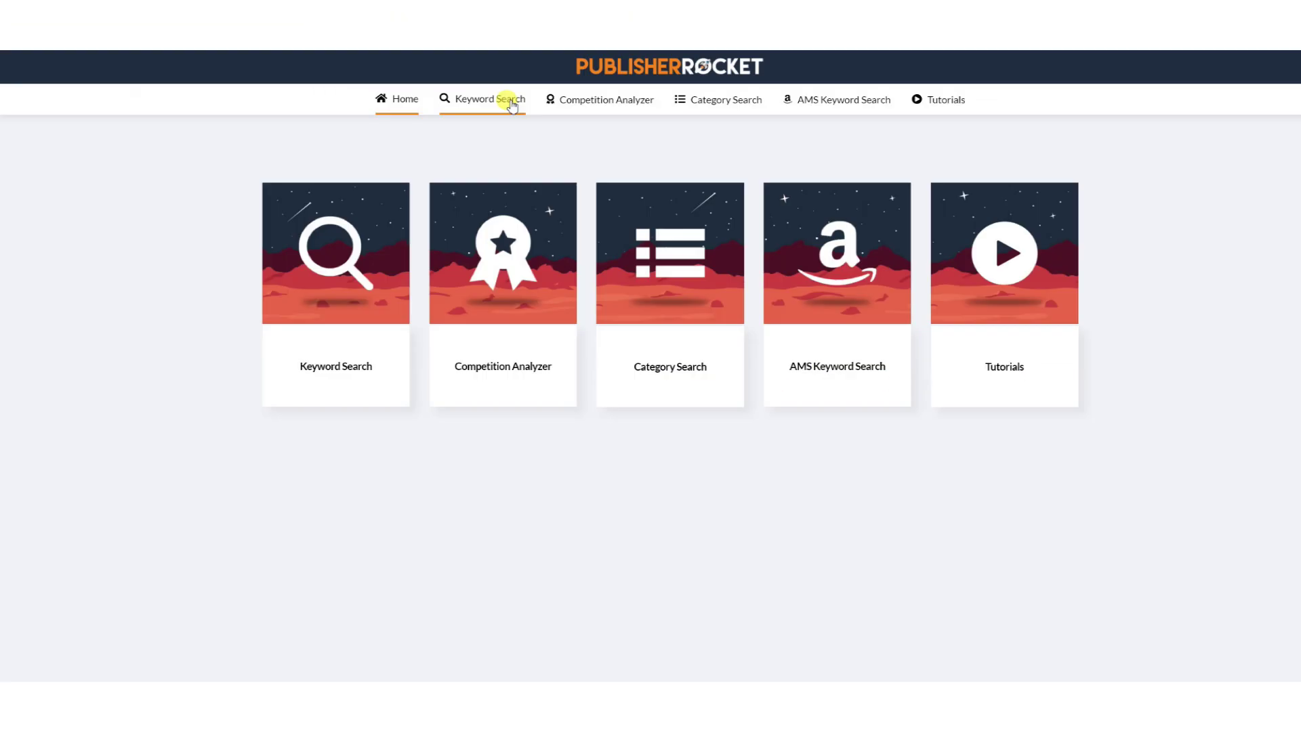
# - Run a Publisher Rocket keyword search for 'how to train a dog'
pyautogui.click(512, 105)
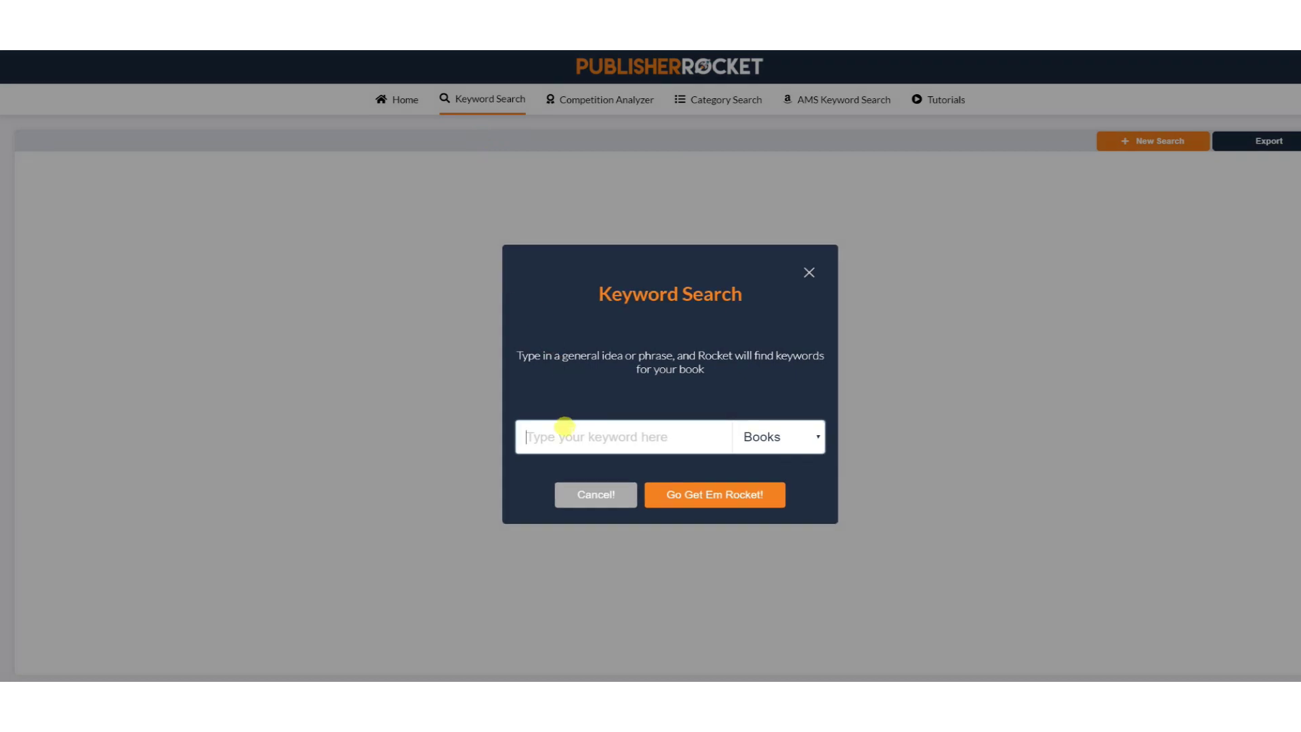
pyautogui.write('how to train a dog')
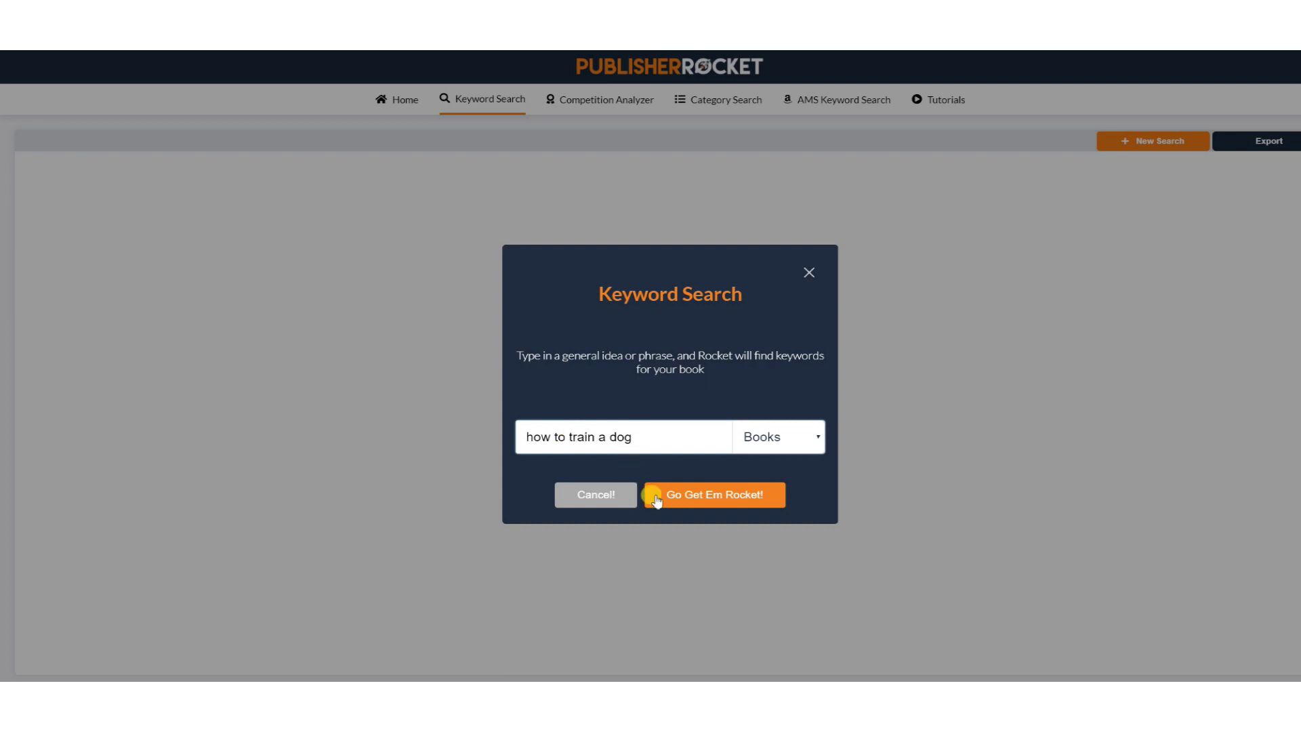
pyautogui.click(705, 498)
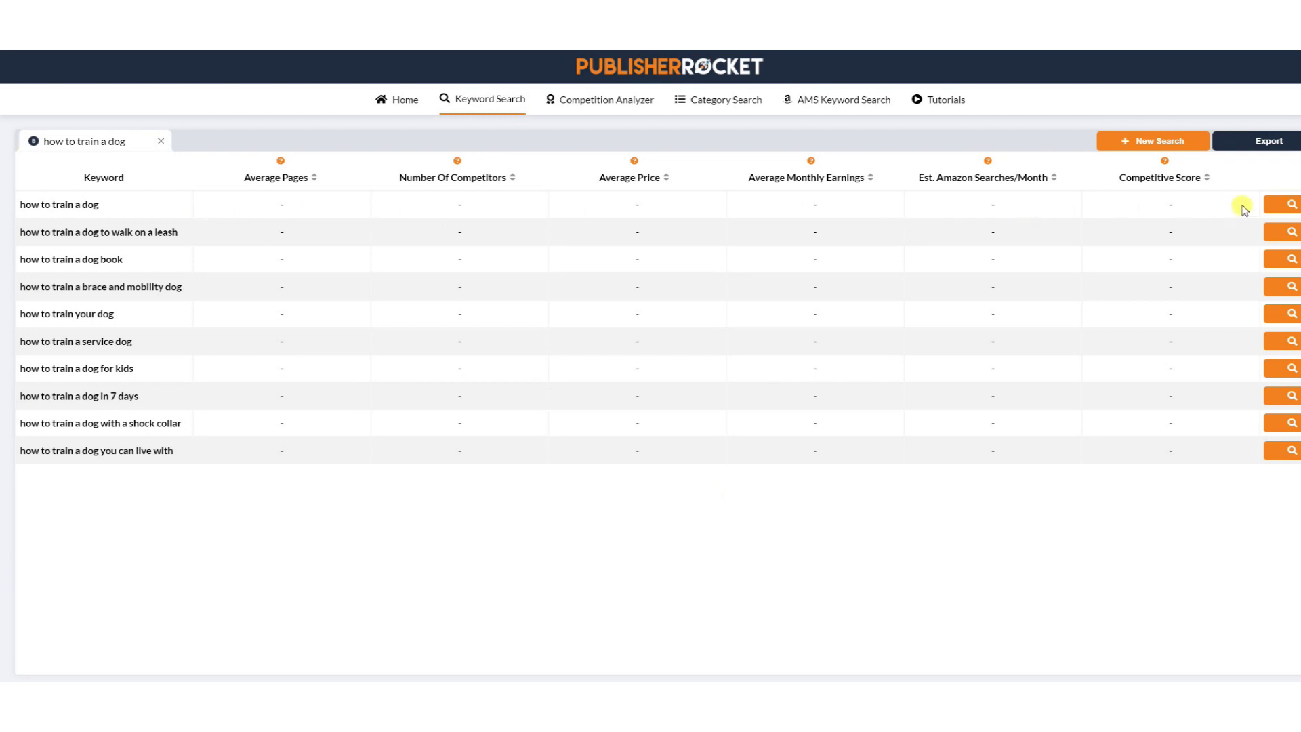
# - Load search and competition figures for 'how to train a dog' and 'how to train a dog book'
pyautogui.click(1283, 205)
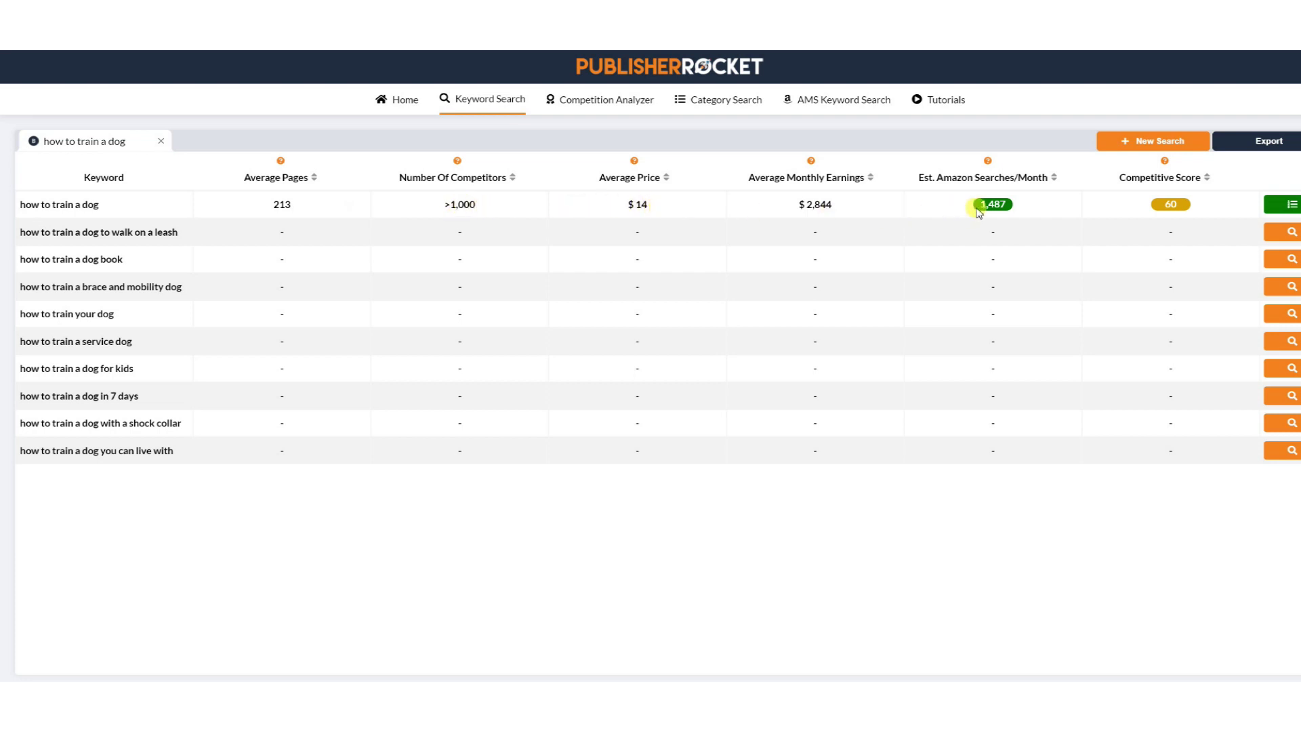
pyautogui.moveTo(993, 203)
pyautogui.moveTo(1167, 211)
pyautogui.click(1292, 259)
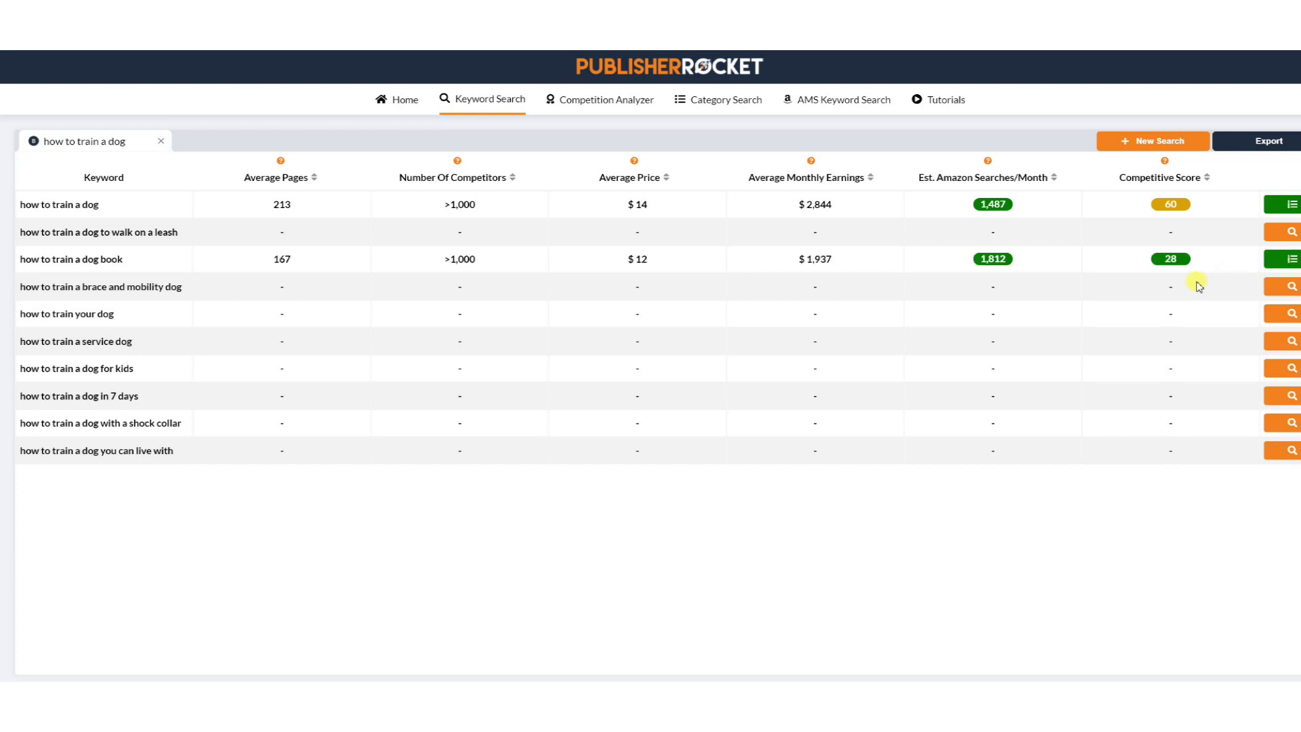
pyautogui.moveTo(984, 259)
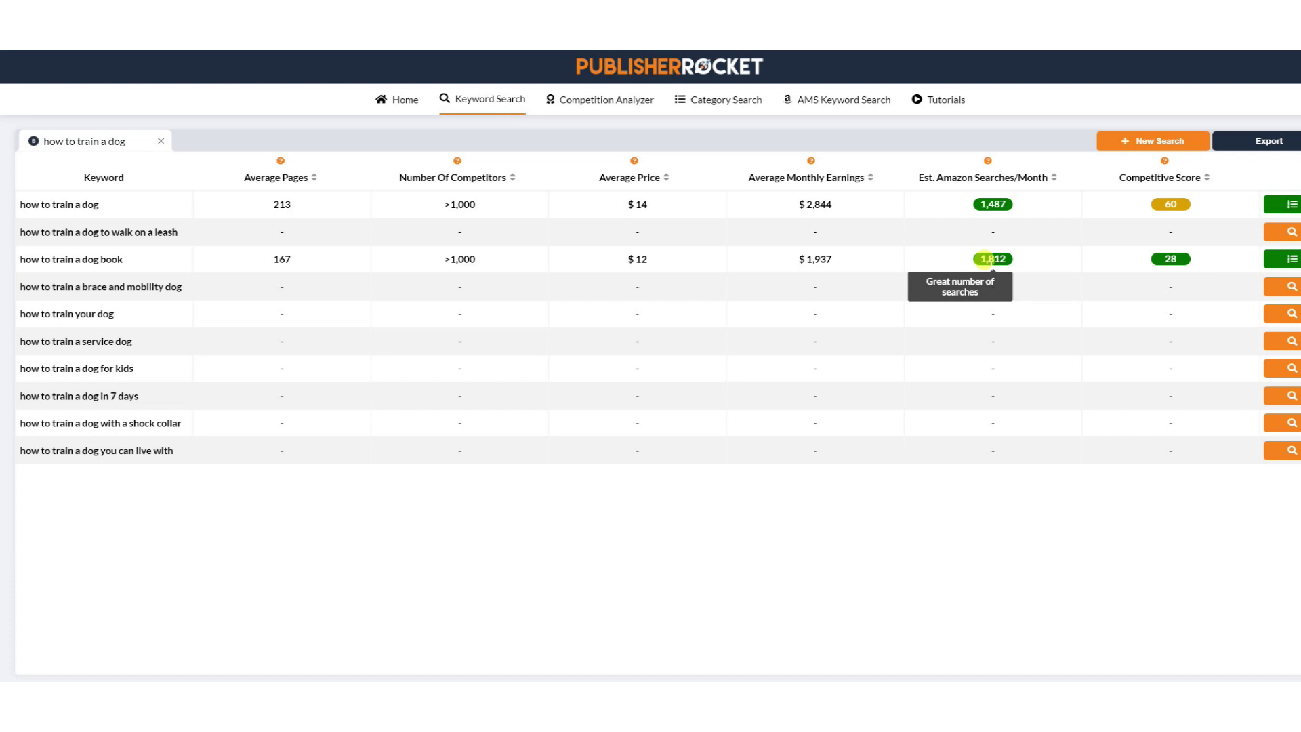
pyautogui.moveTo(1182, 263)
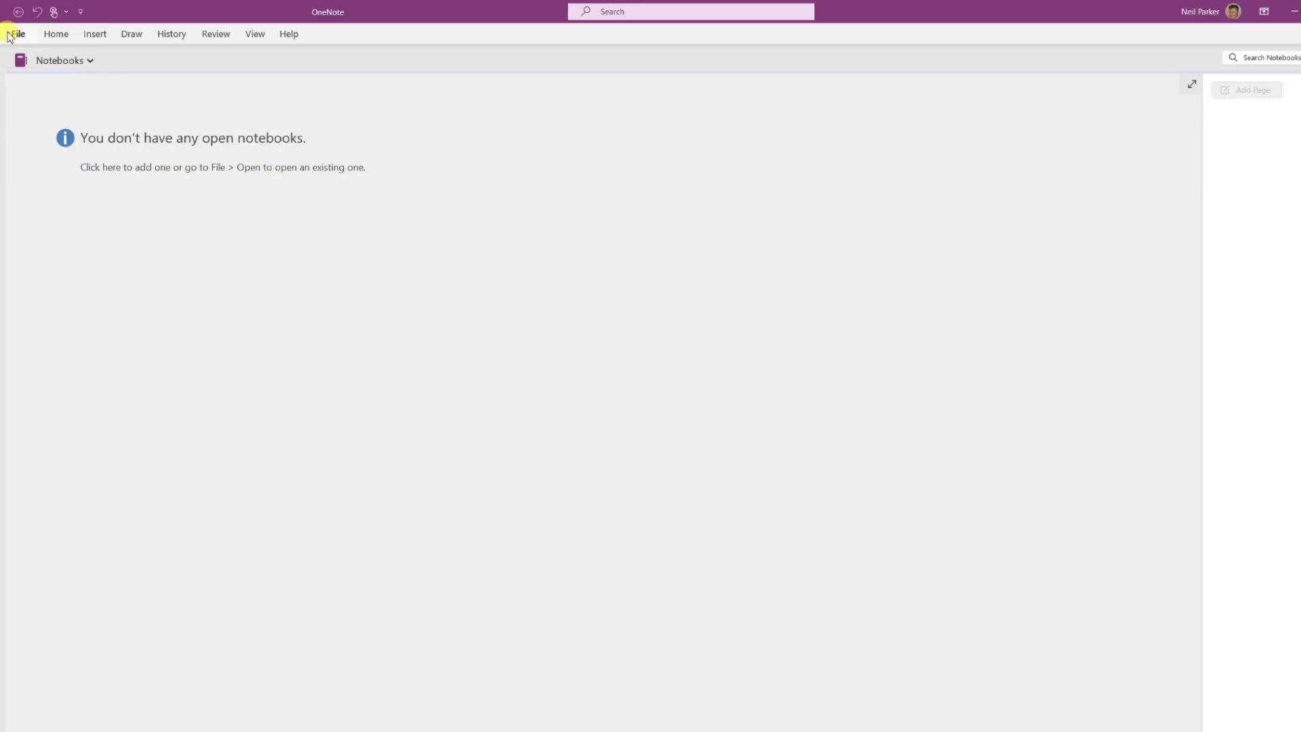
# - Create a OneNote notebook named 'How to train a dog' saved on This PC
pyautogui.click(15, 35)
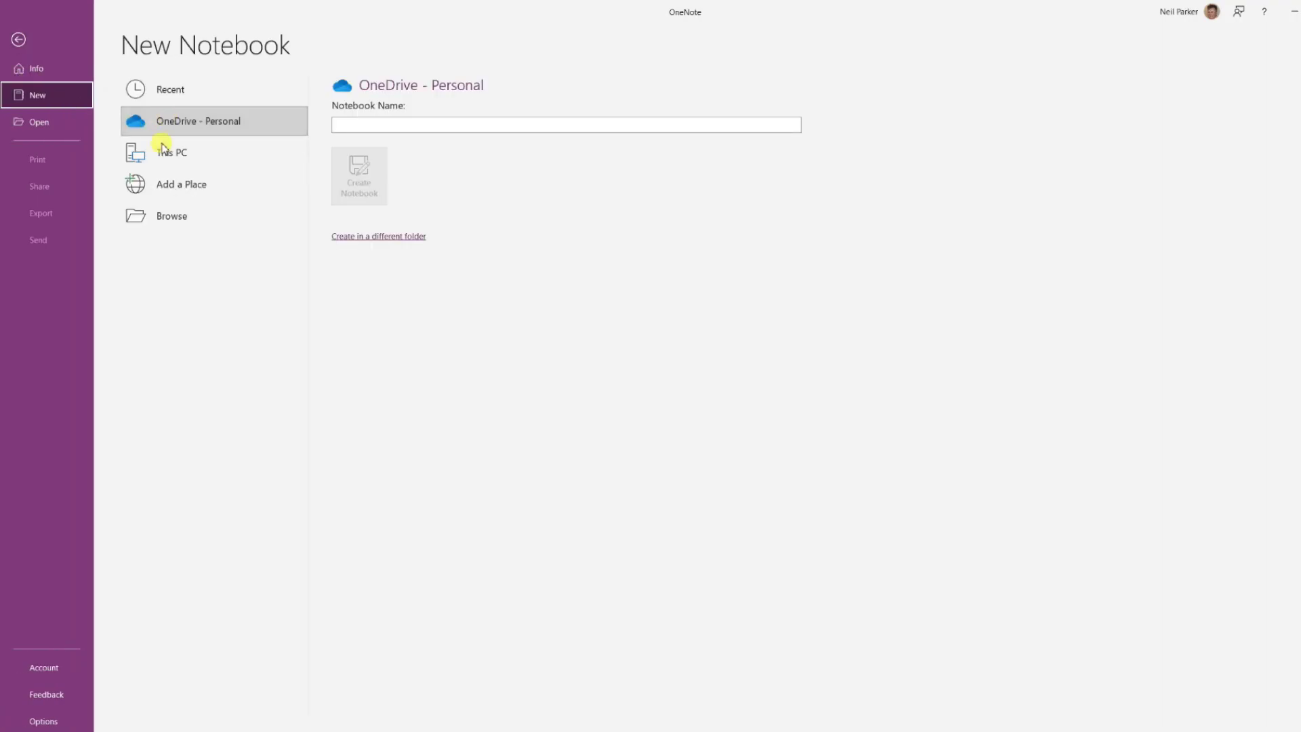
pyautogui.click(224, 151)
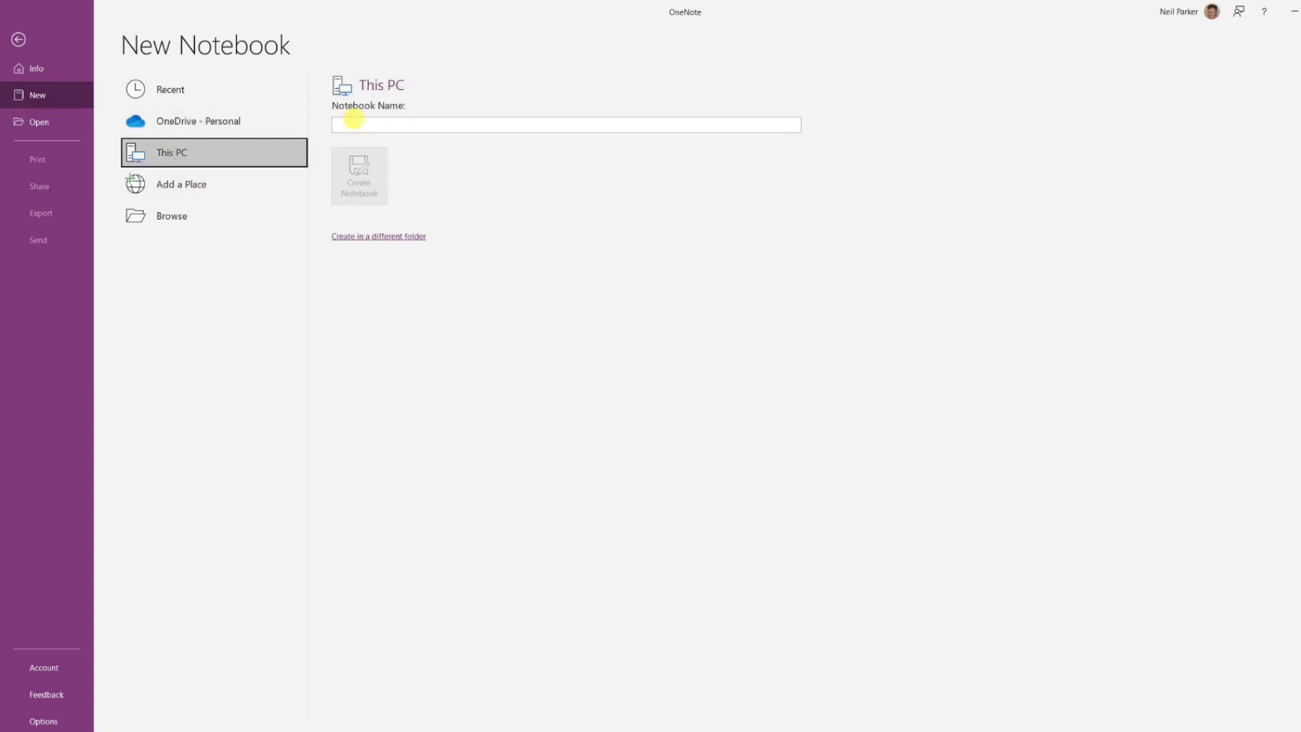
pyautogui.click(356, 123)
pyautogui.write('How to train a dog')
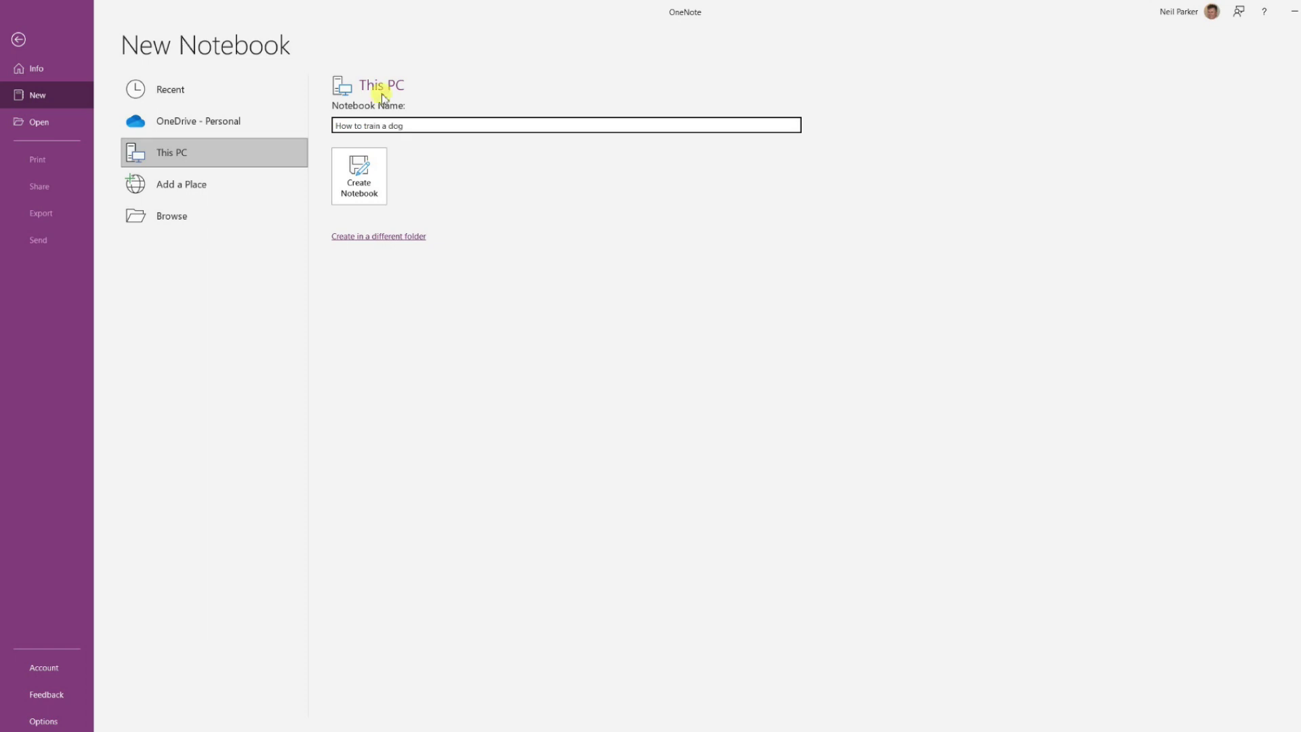
pyautogui.click(372, 187)
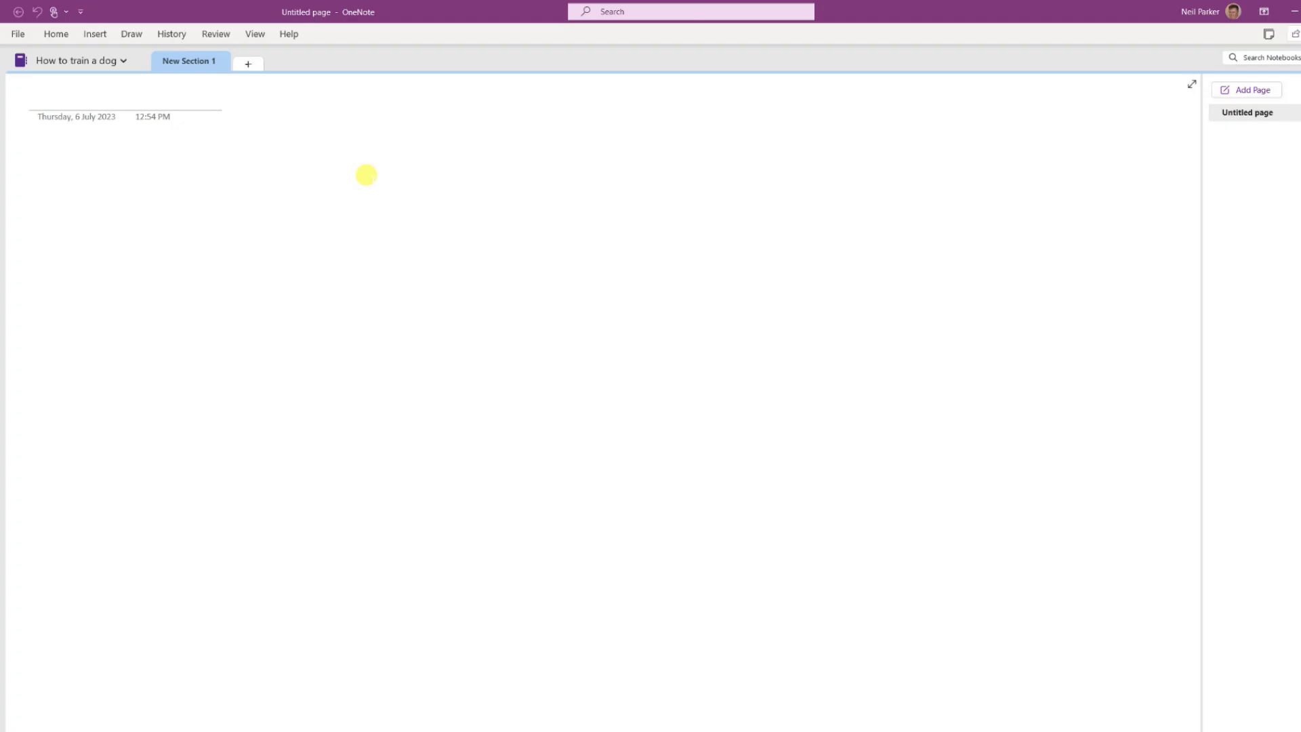
# - Rename the first section to 'Title of book'
pyautogui.rightClick(197, 65)
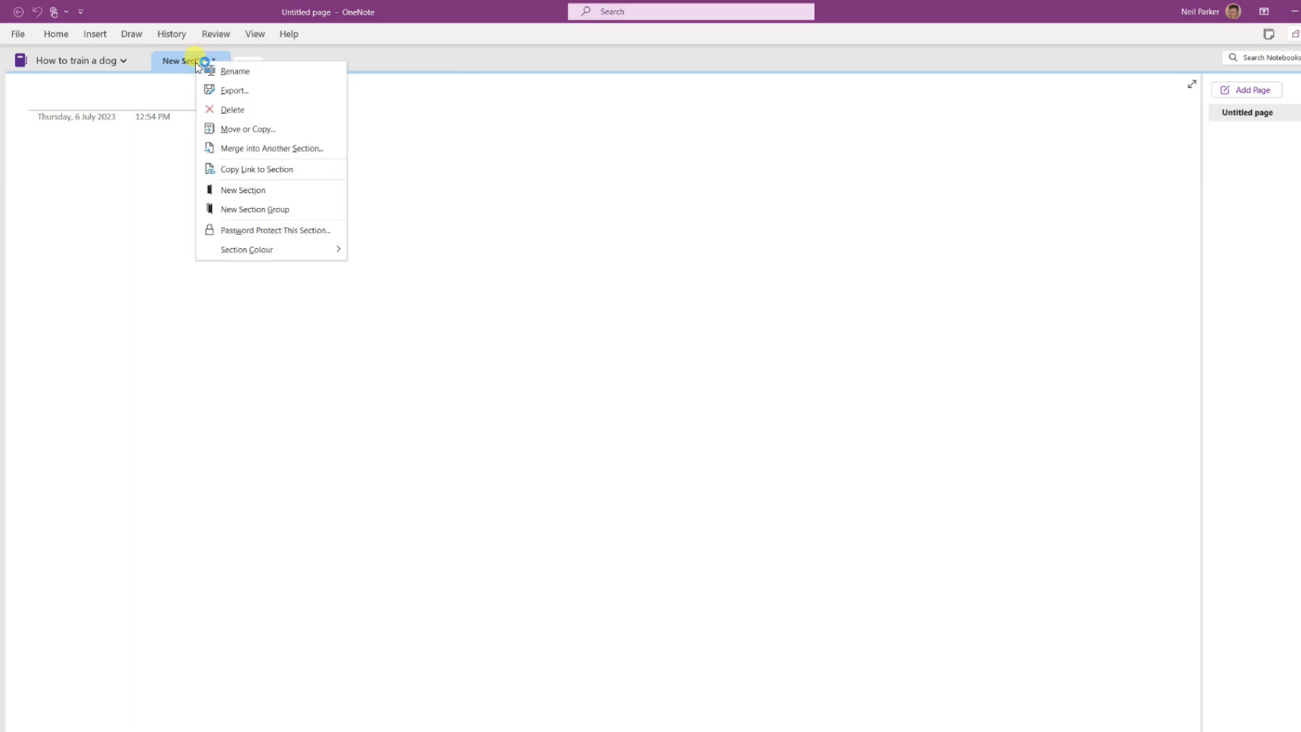
pyautogui.click(212, 68)
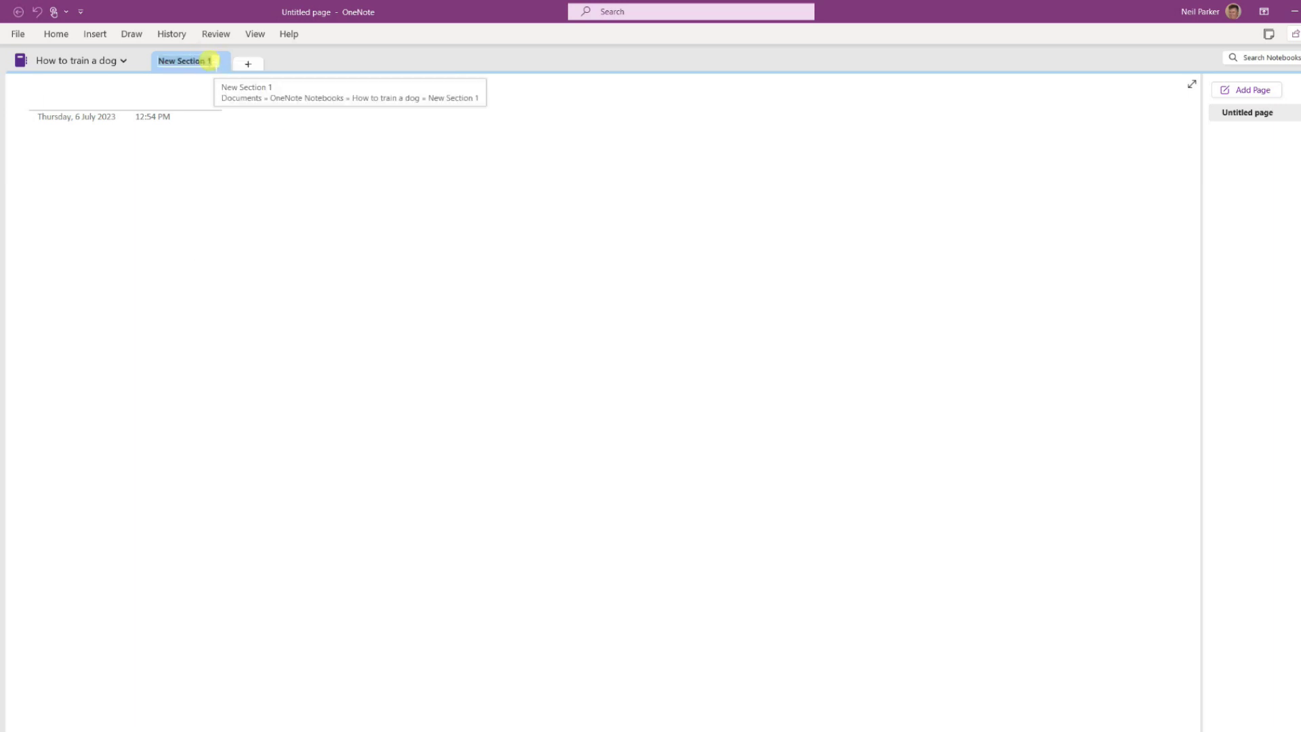
pyautogui.write('Title of book')
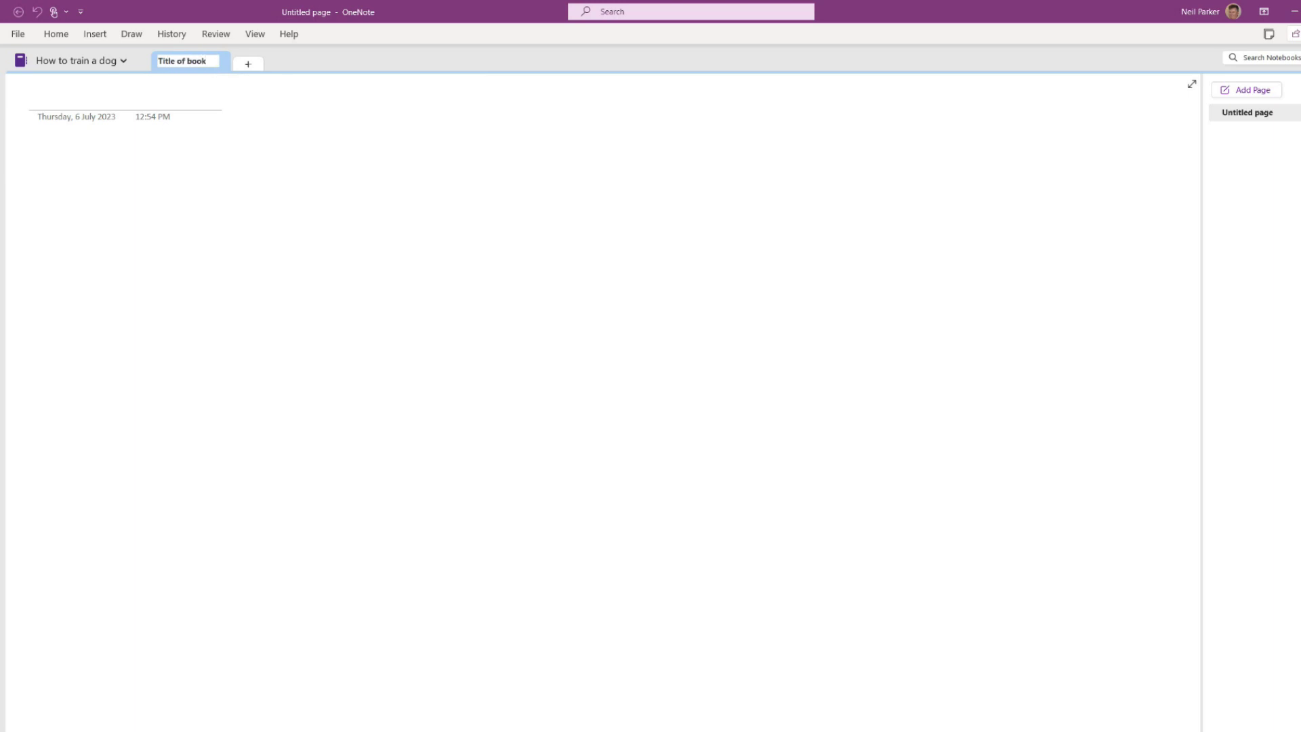
pyautogui.click(106, 103)
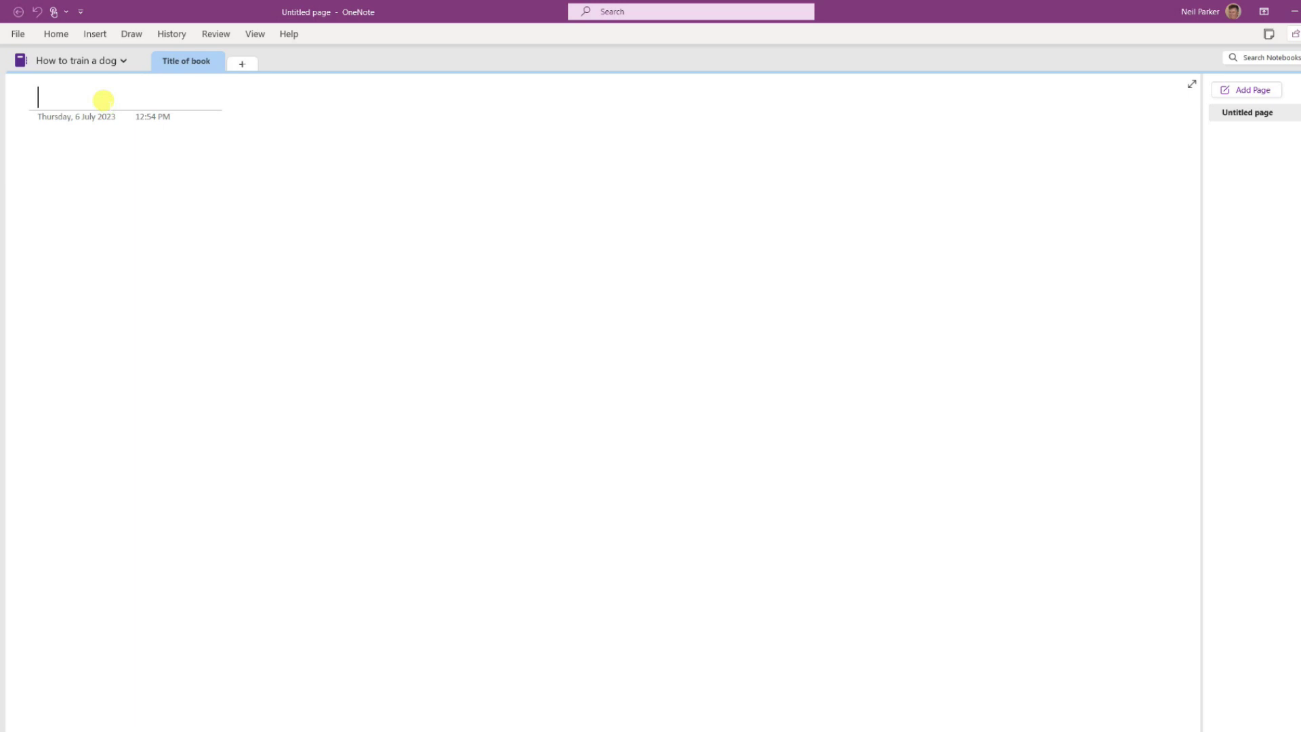
# - Add front-matter pages titled 'How to train a dog', 'Foreword' and 'Chapter 1'
pyautogui.write('How')
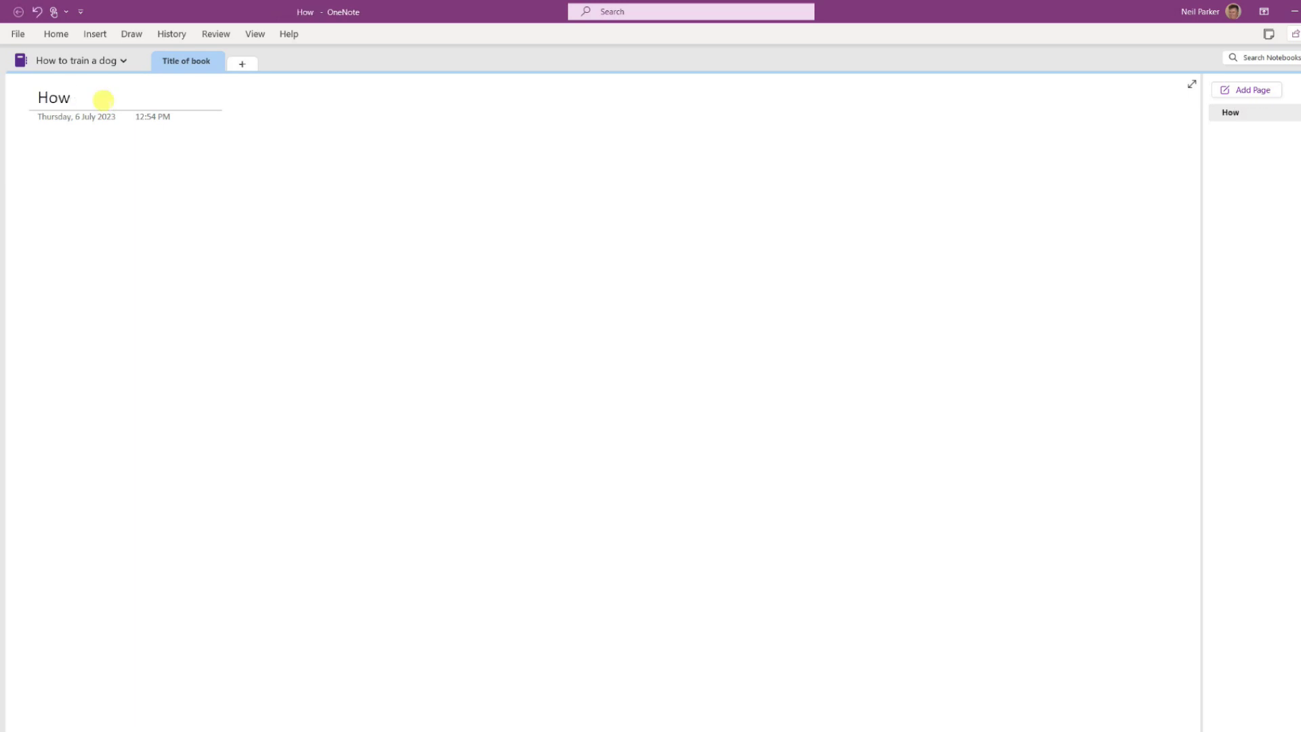
pyautogui.write(' to train ')
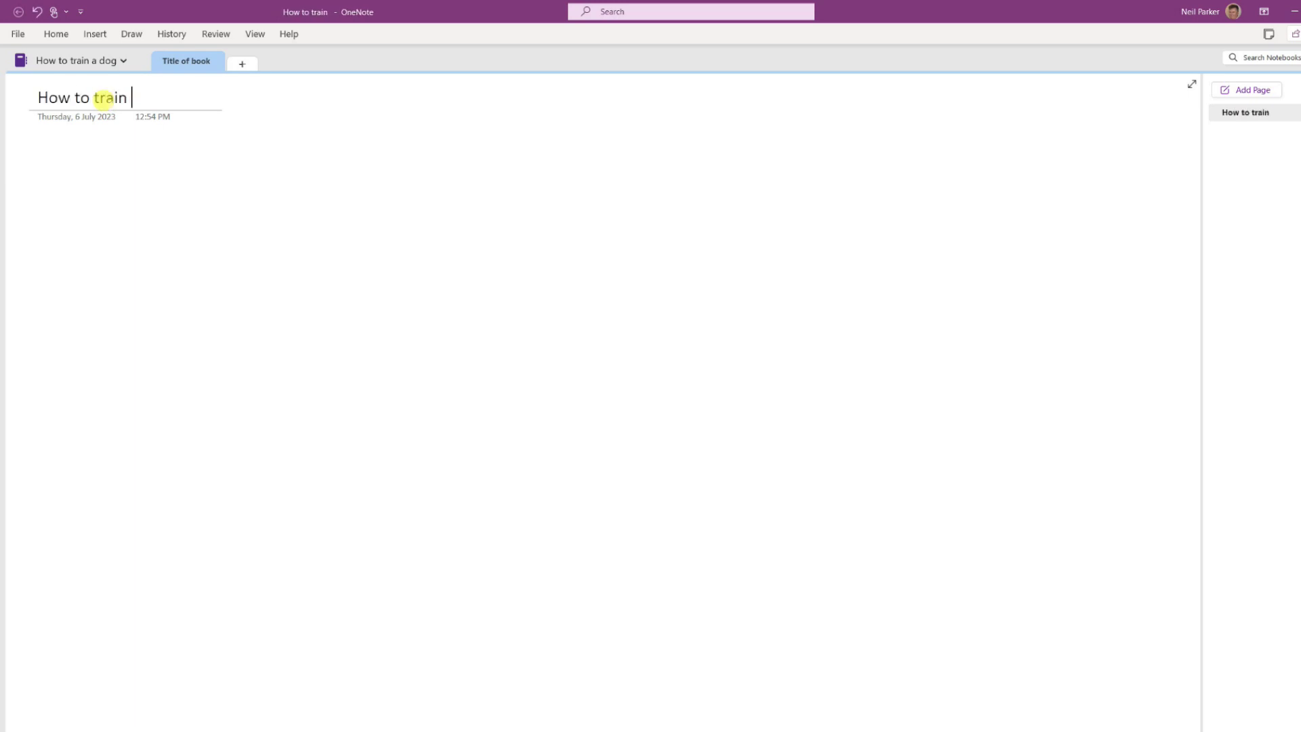
pyautogui.write('a dog')
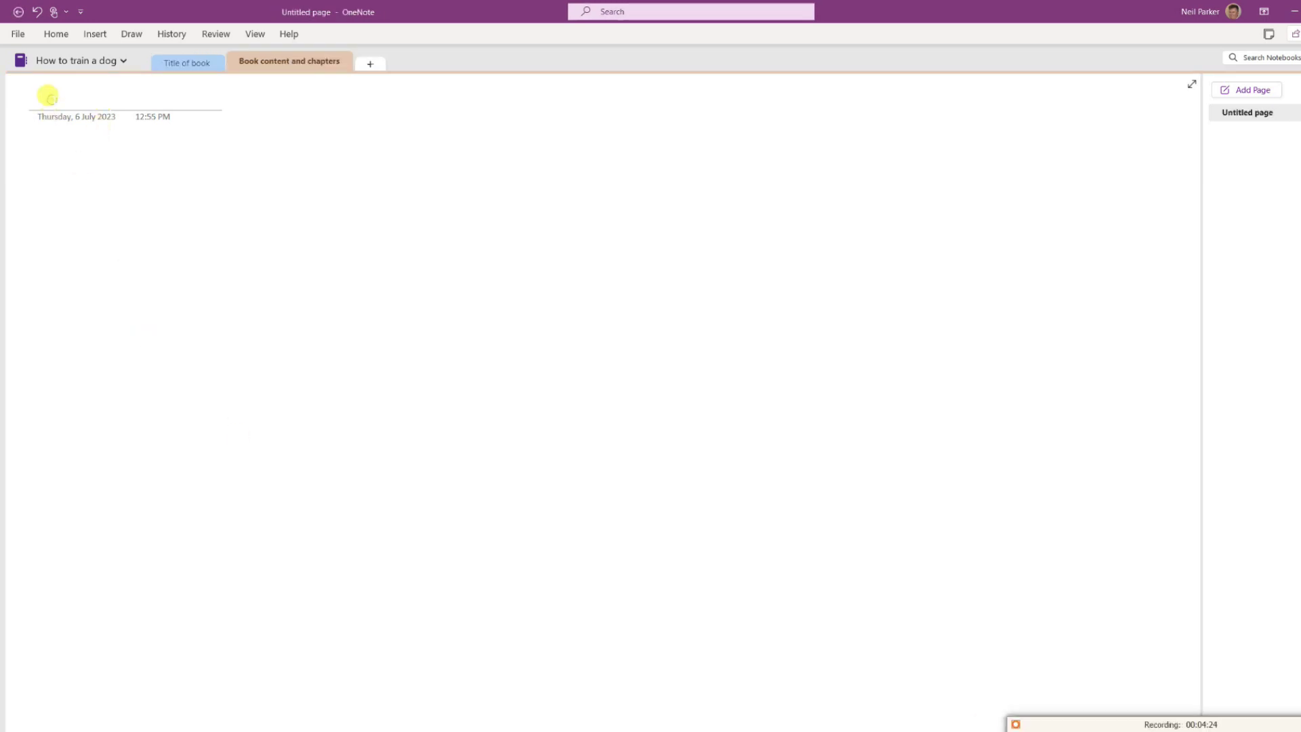
pyautogui.write('Fo')
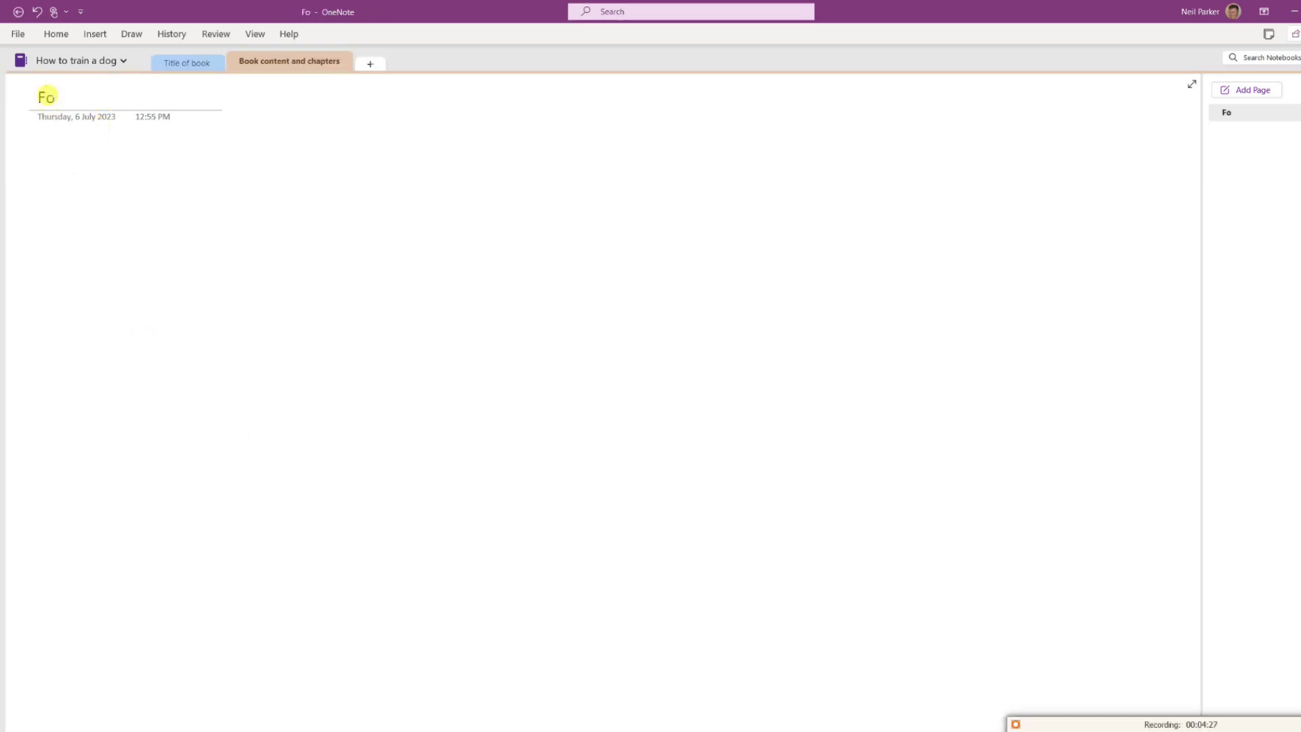
pyautogui.write('reword')
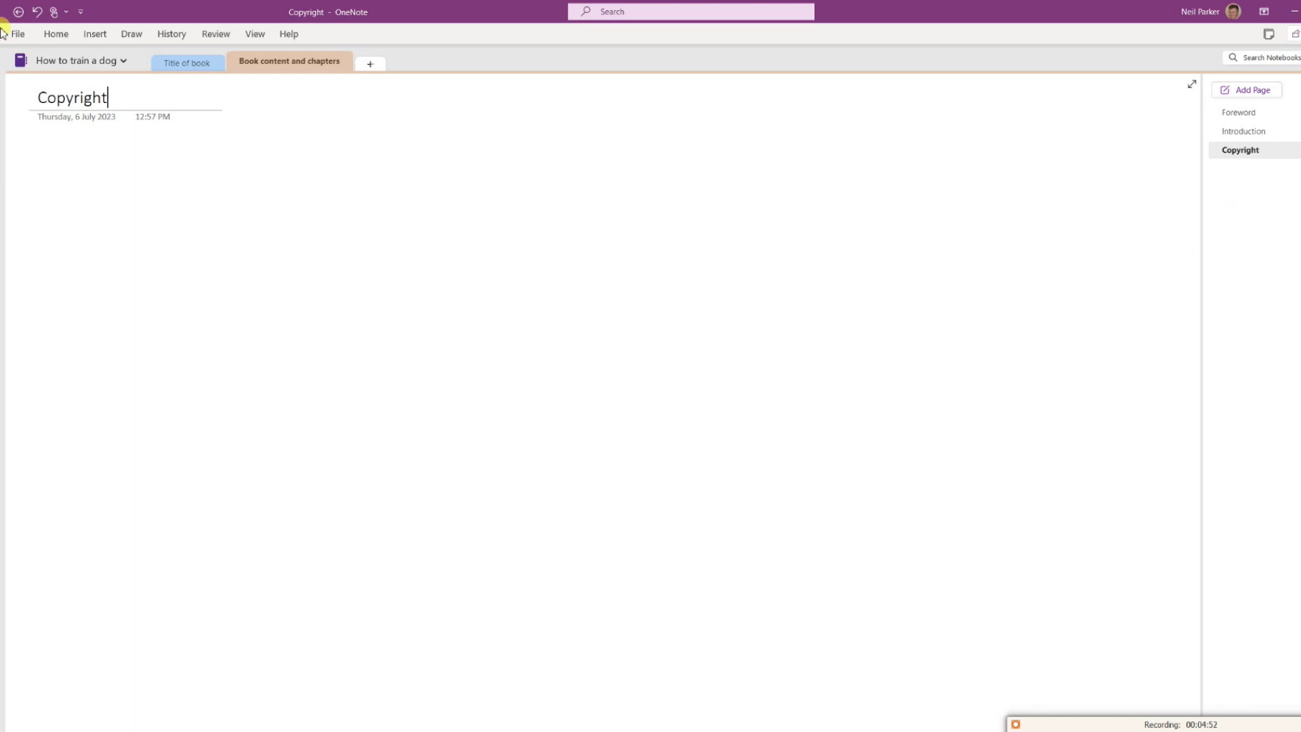
pyautogui.moveTo(1236, 195)
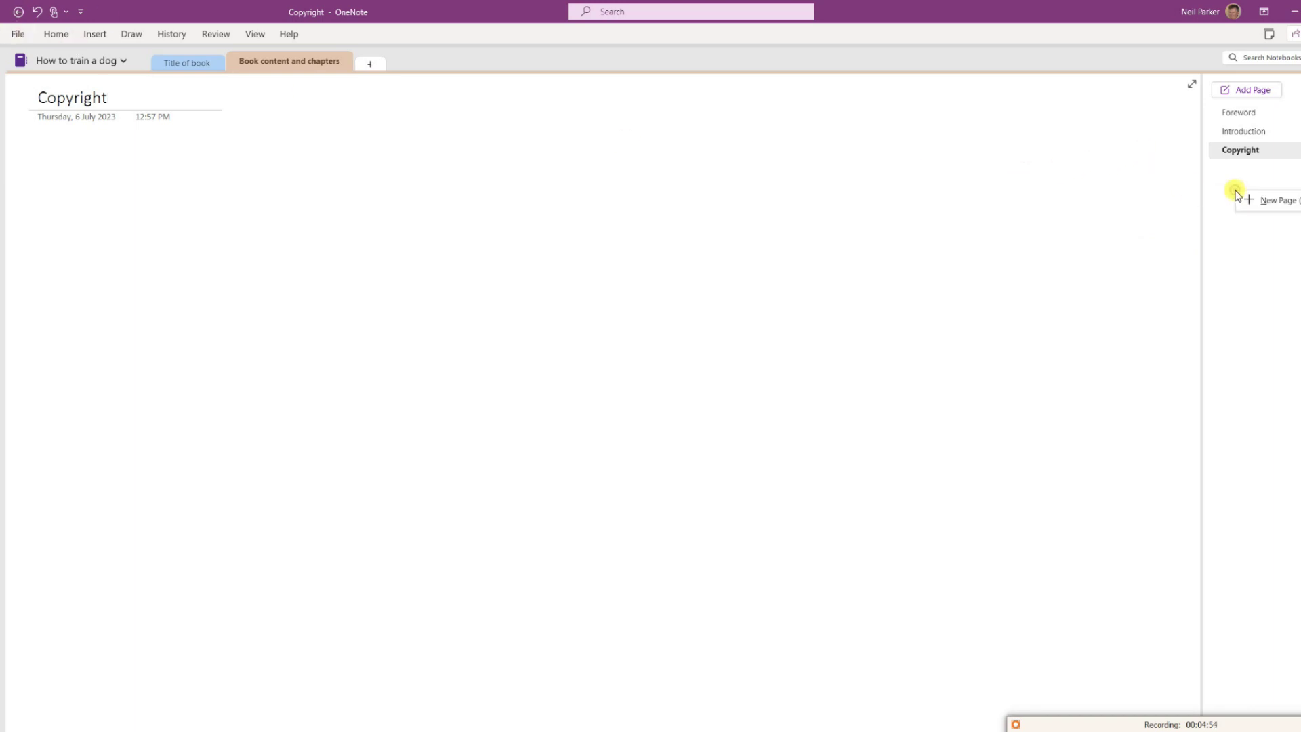
pyautogui.click(1265, 206)
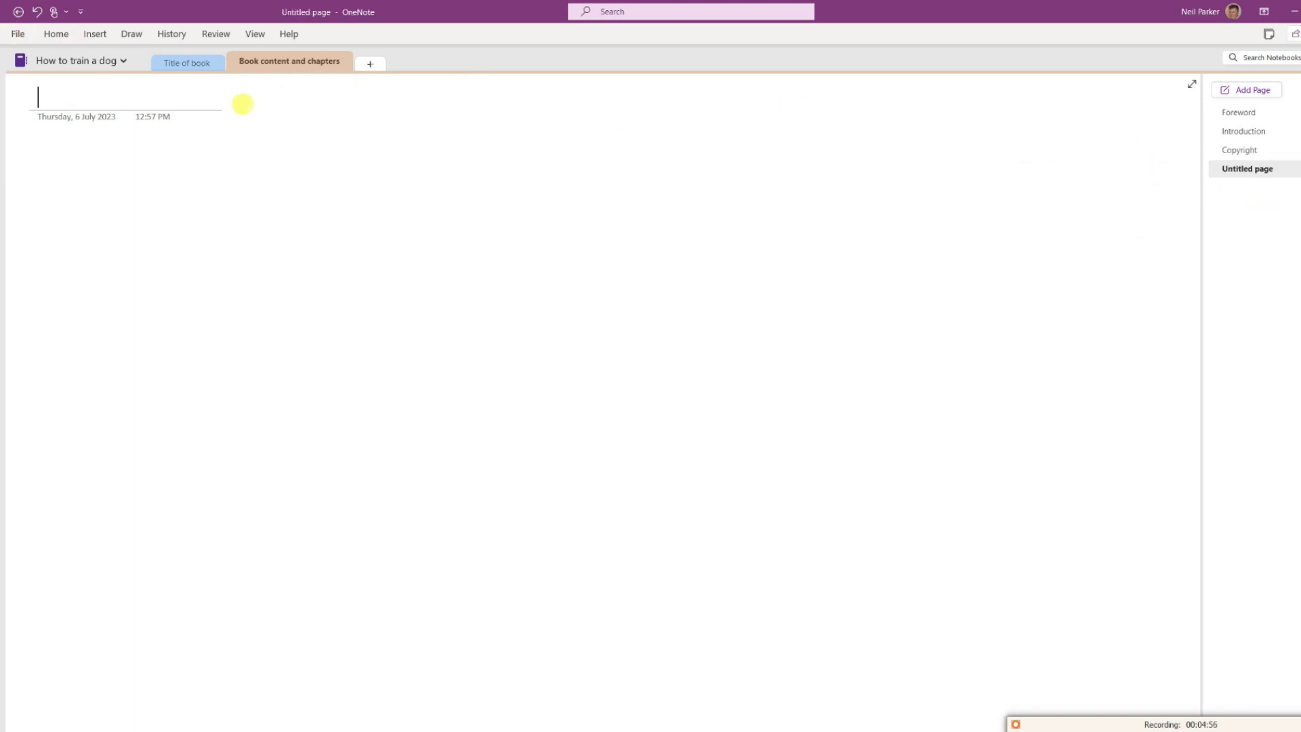
pyautogui.write('Chapter 1')
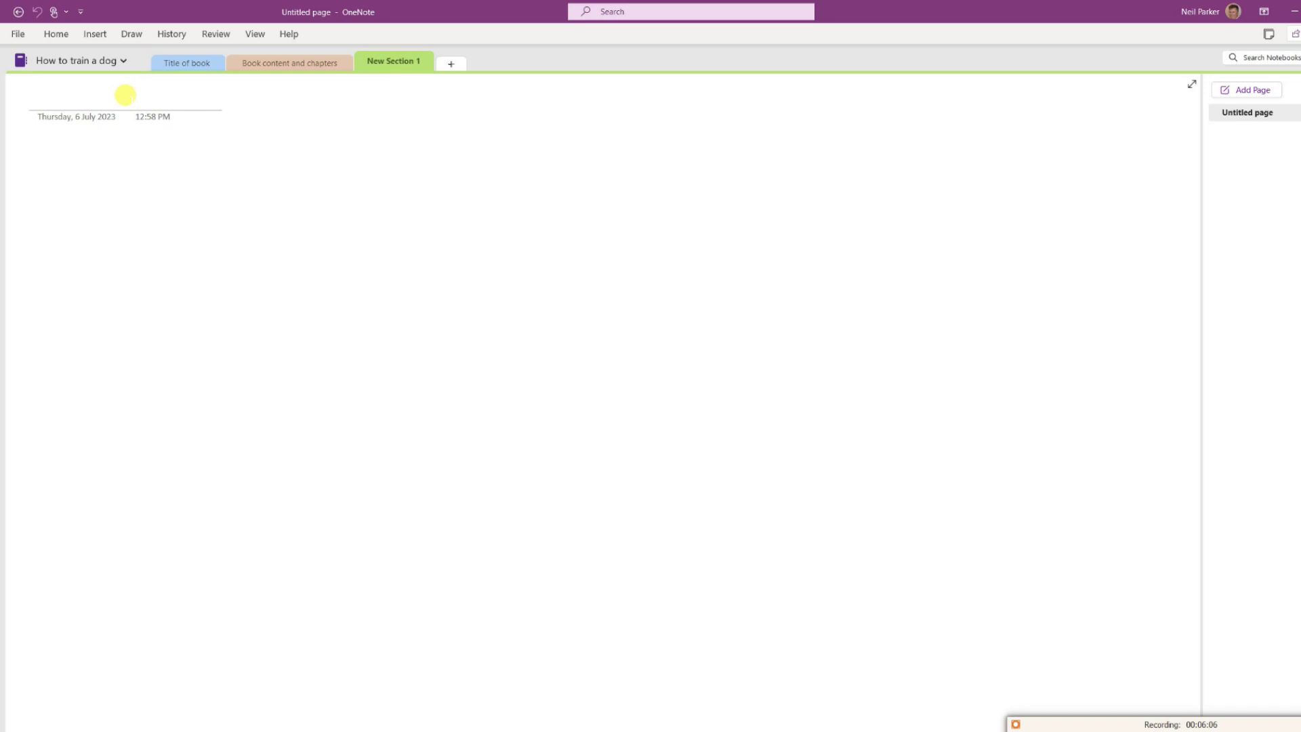
# - Title a page 'Book chapter ideas' and name the new section 'Book ideas from AI'
pyautogui.write('Book chap')
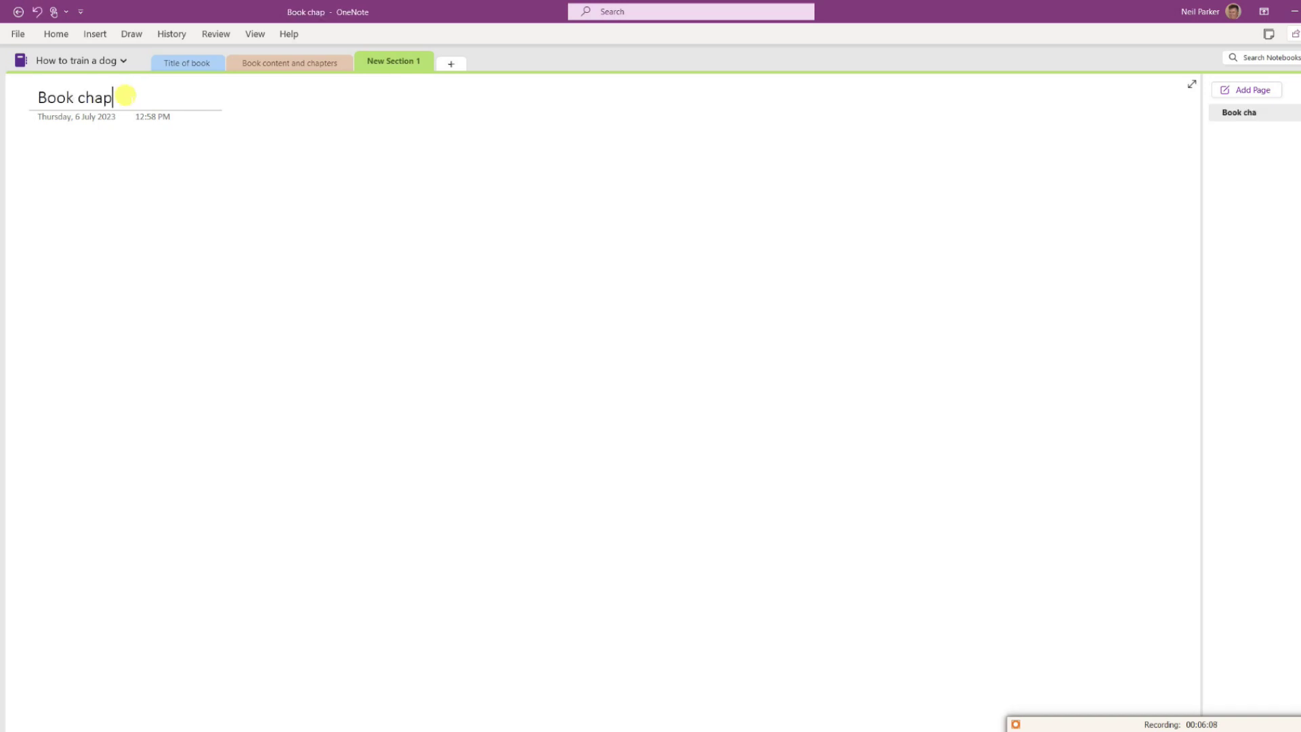
pyautogui.write('ter ides')
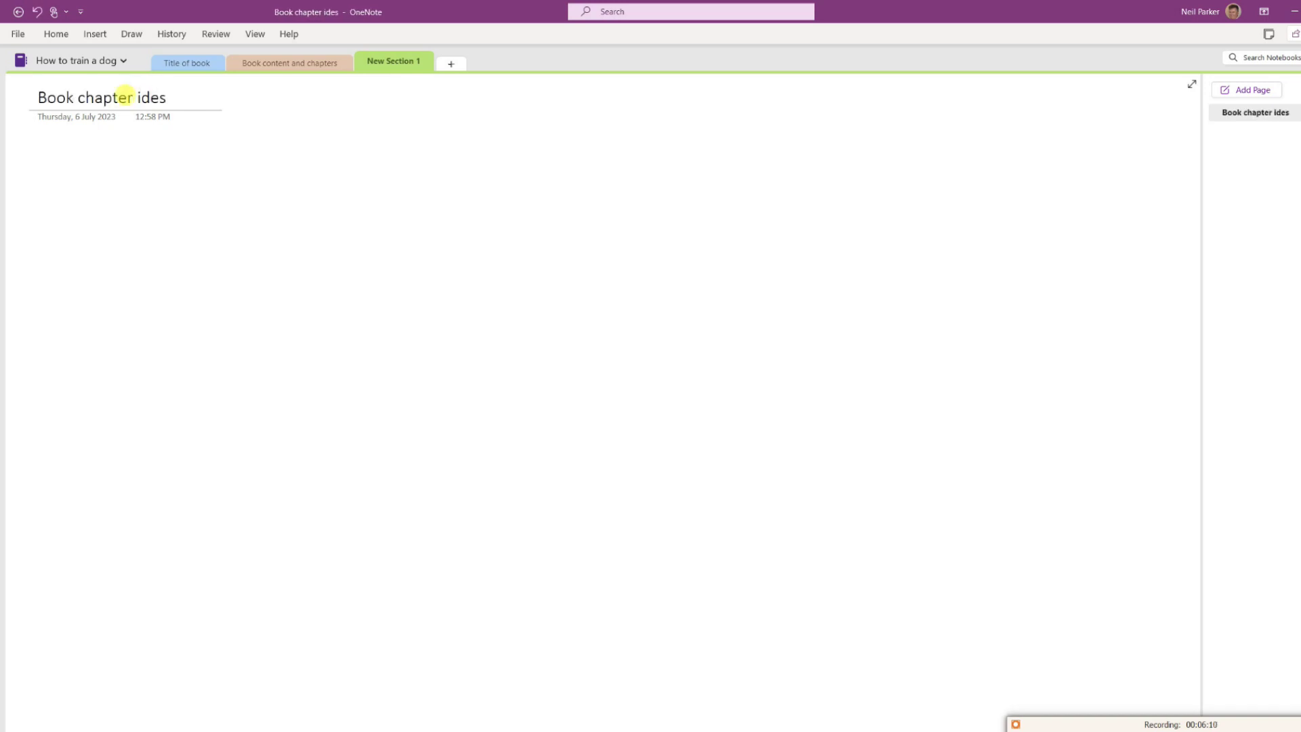
pyautogui.press('BackSpace')
pyautogui.write('as fro')
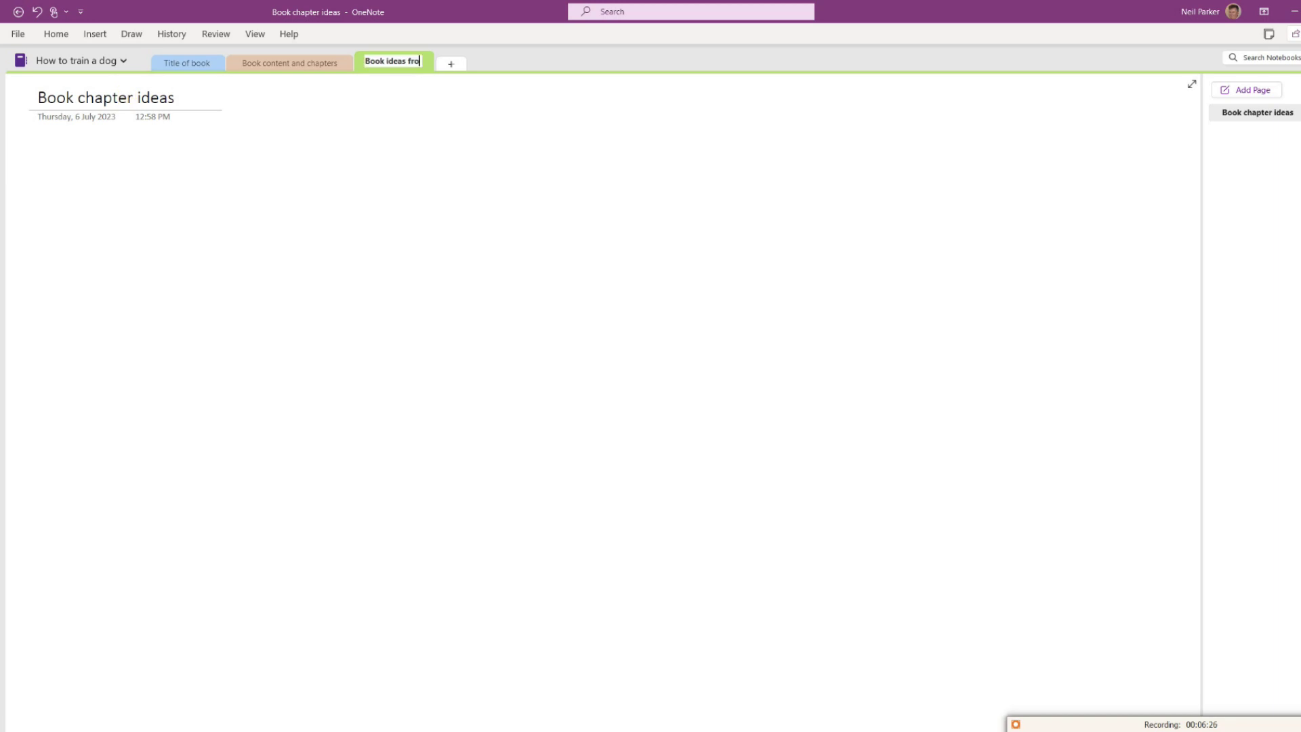
pyautogui.write('m AI')
pyautogui.click(397, 115)
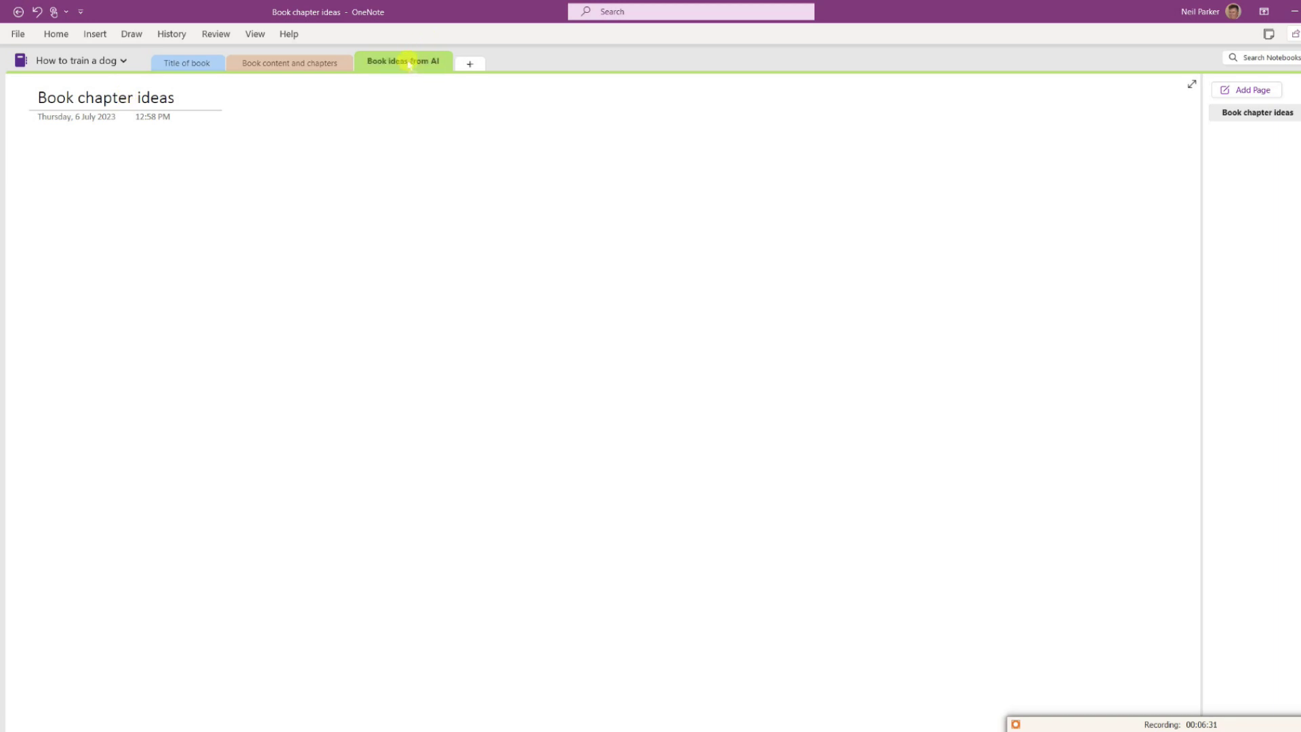
# - Move the 'Book ideas from AI' section tab before 'Book content and chapters'
pyautogui.moveTo(408, 62); pyautogui.dragTo(244, 61)
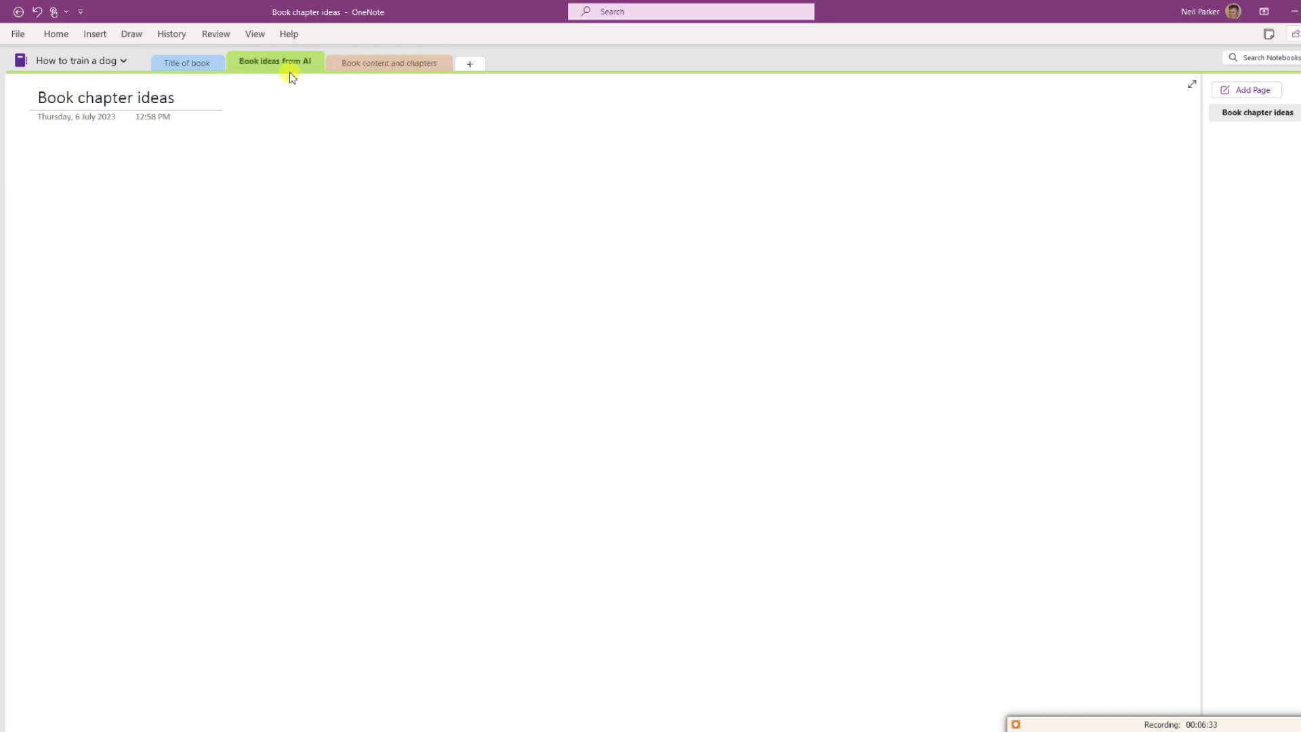
pyautogui.click(377, 63)
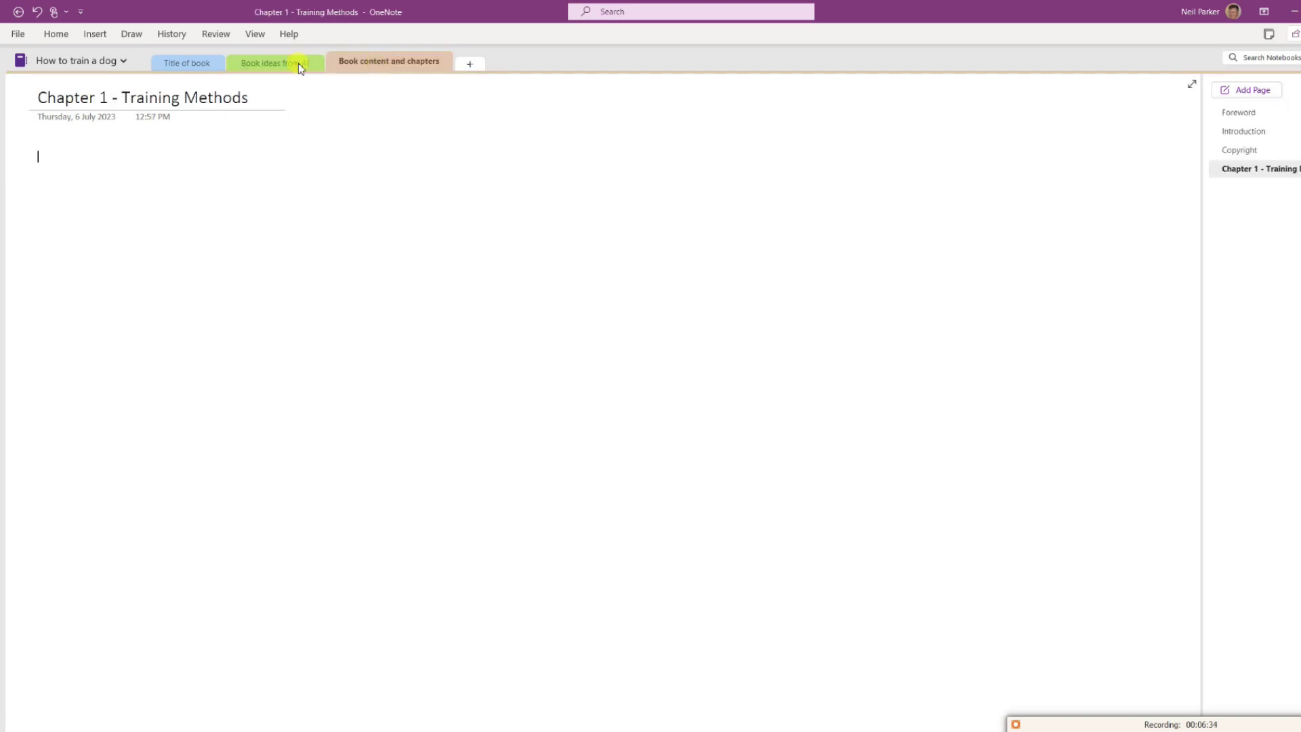
pyautogui.click(250, 64)
pyautogui.click(183, 62)
pyautogui.click(248, 62)
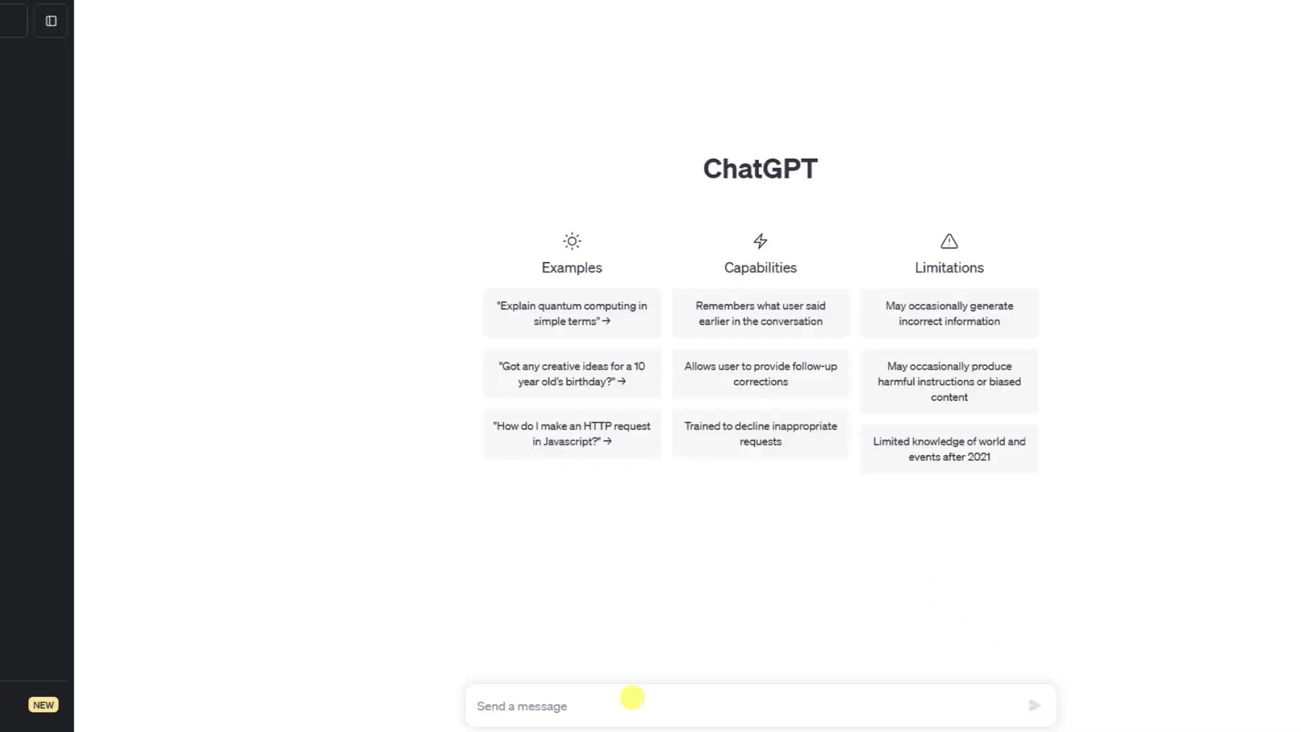
pyautogui.write('c')
# - Ask ChatGPT for book chapter ideas on how to train a dog and select the reply
pyautogui.write('reate book chapter ')
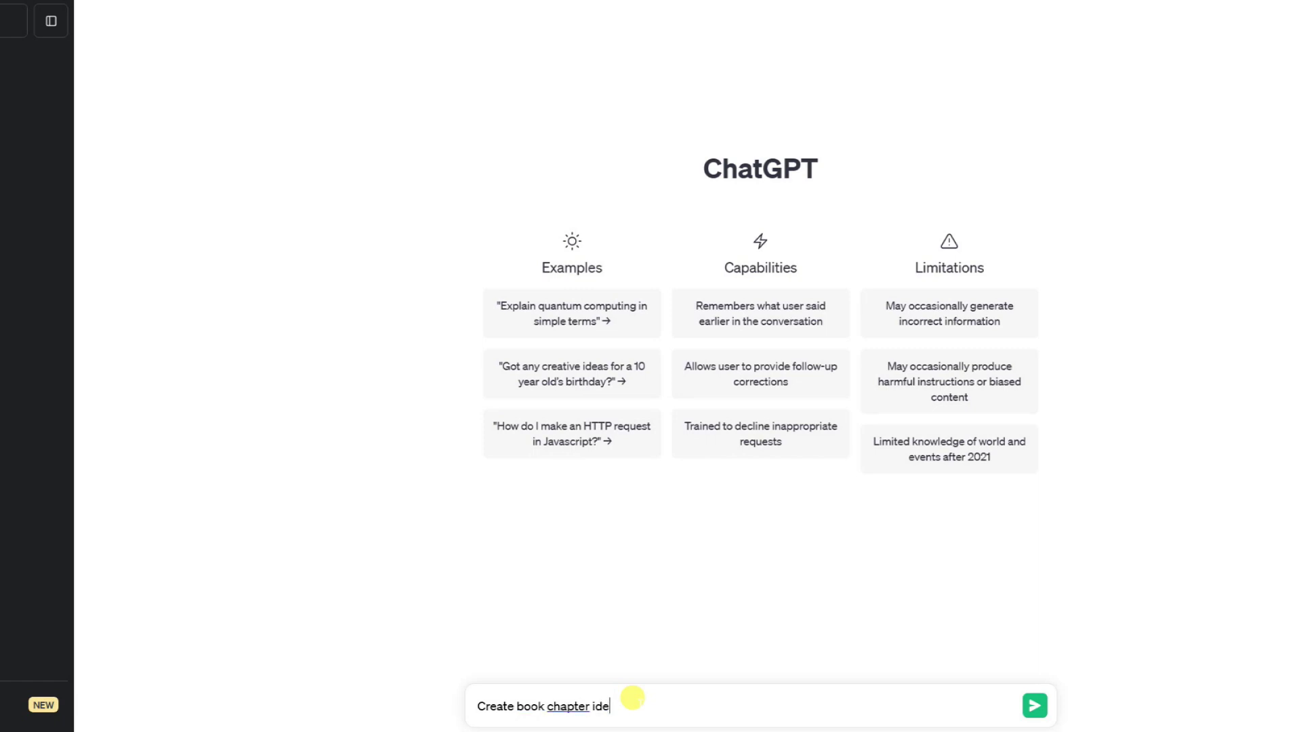
pyautogui.write('ideas for how to trai')
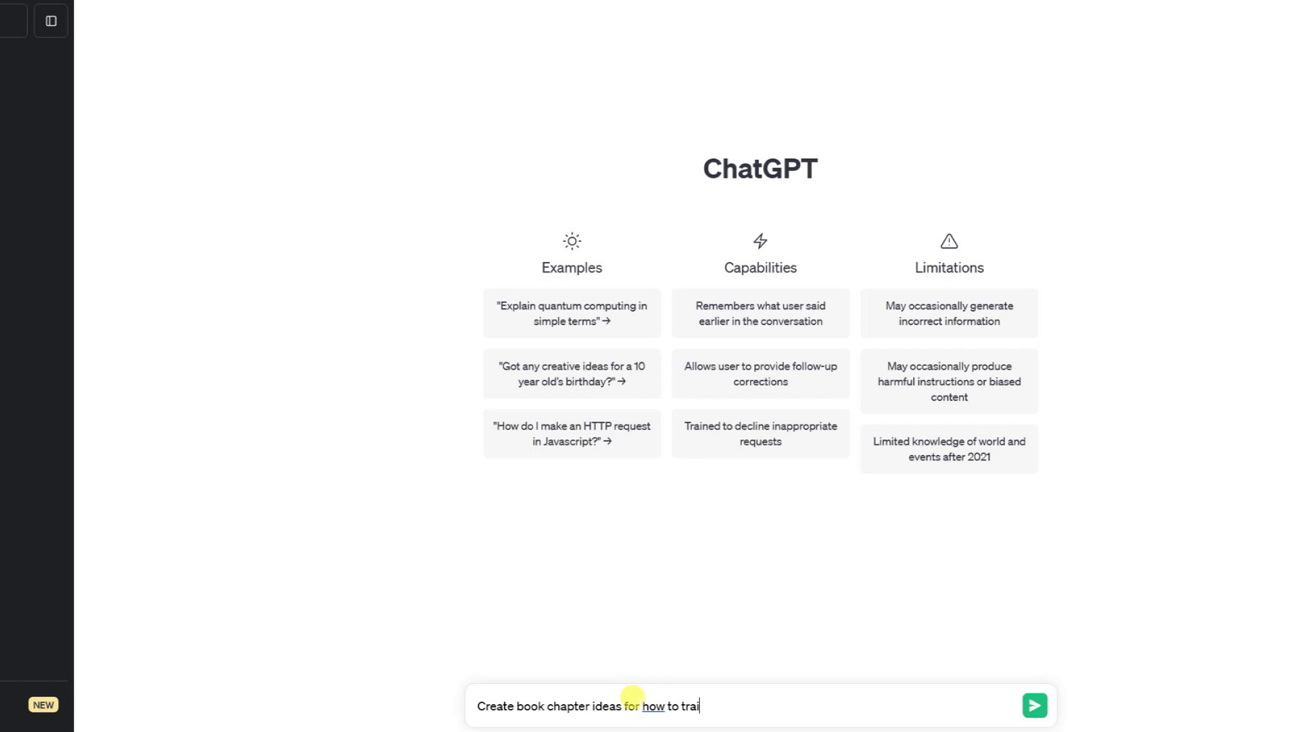
pyautogui.write('n a dog')
pyautogui.press('Return')
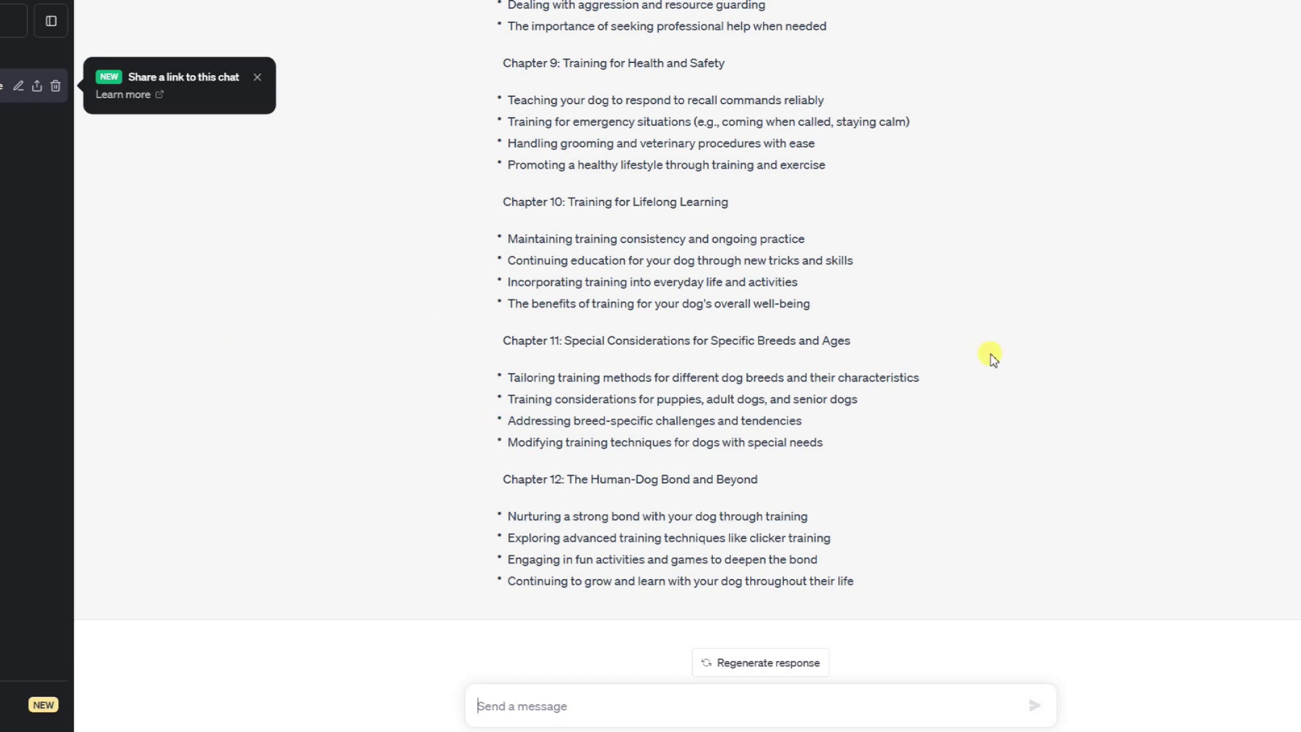
pyautogui.moveTo(991, 358); pyautogui.dragTo(939, 580)
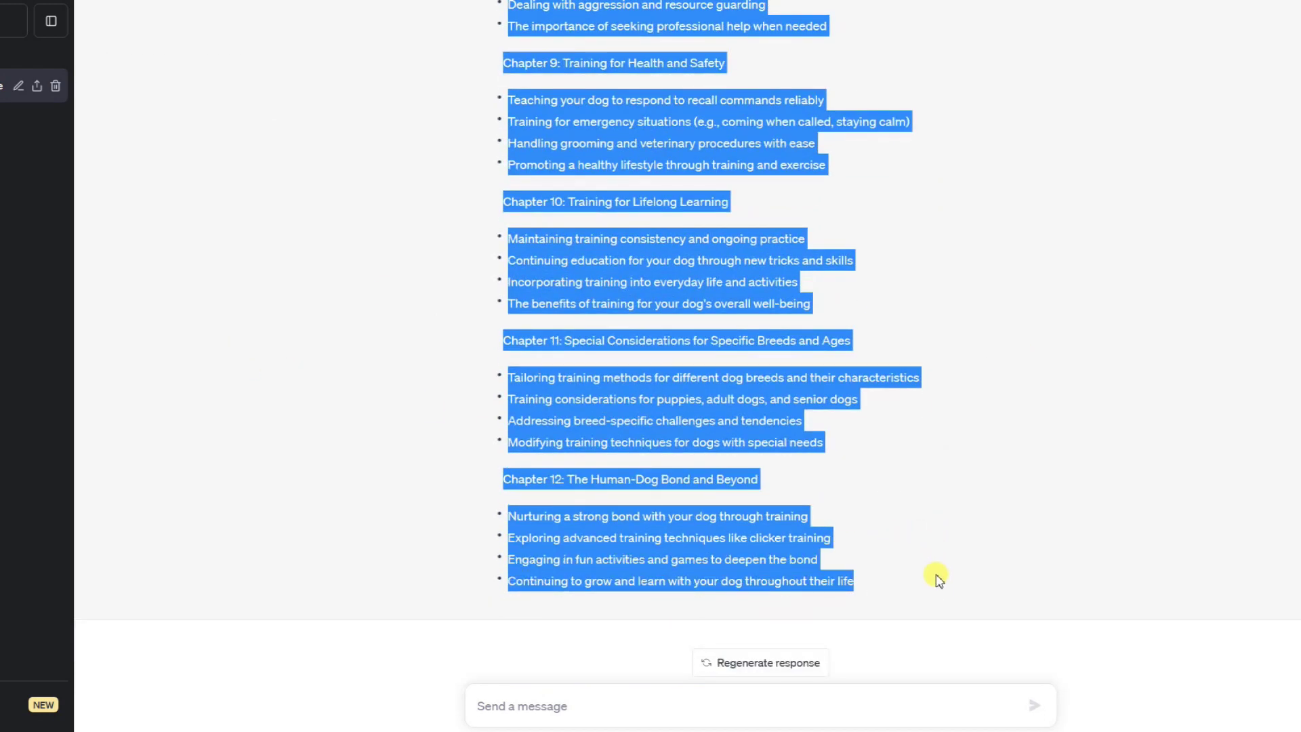
pyautogui.rightClick(624, 385)
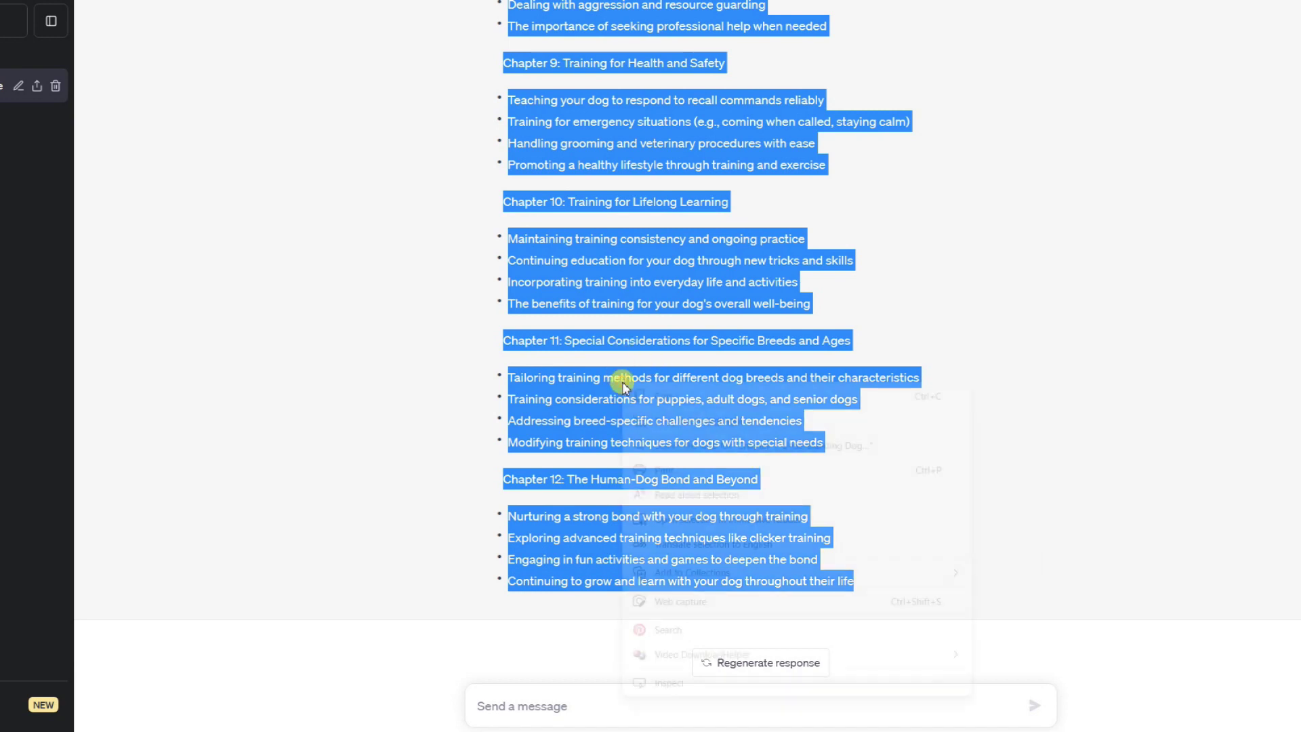
# - Copy the 12-chapter list and paste it as plain text on the Book chapter ideas page
pyautogui.click(674, 395)
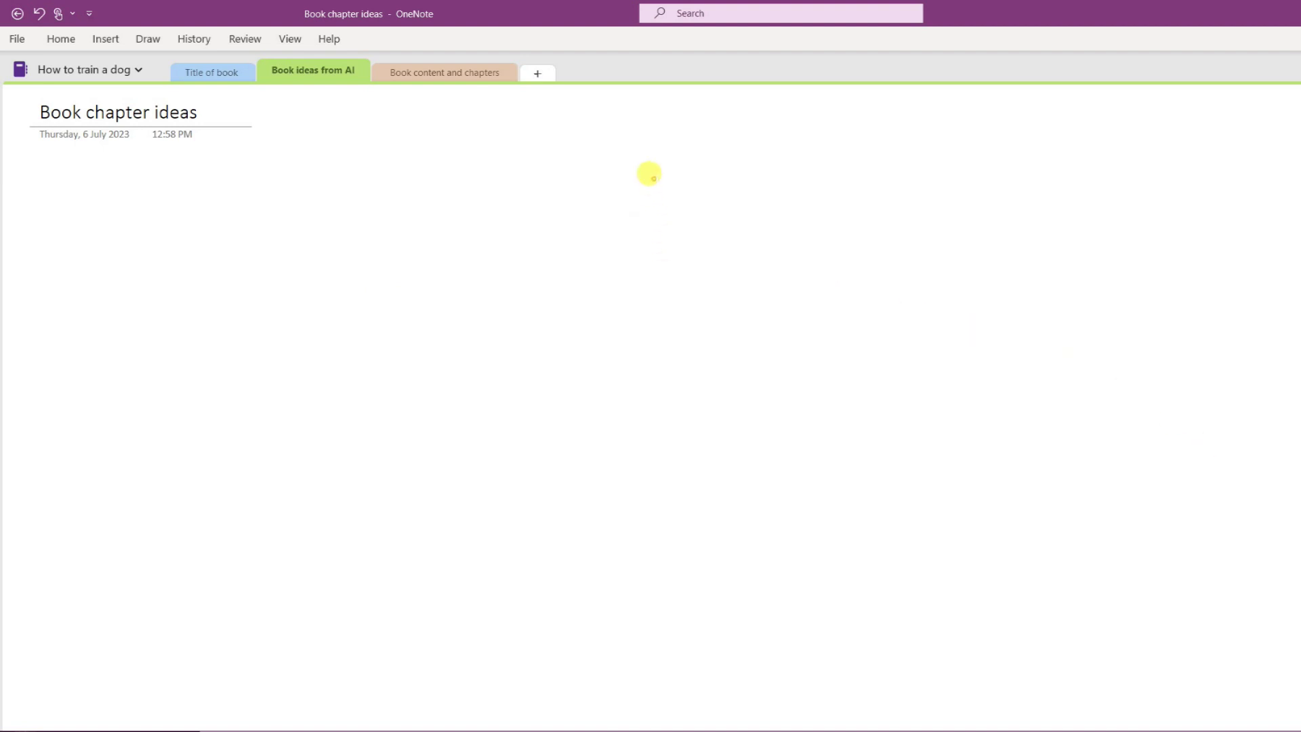
pyautogui.rightClick(654, 179)
pyautogui.click(762, 260)
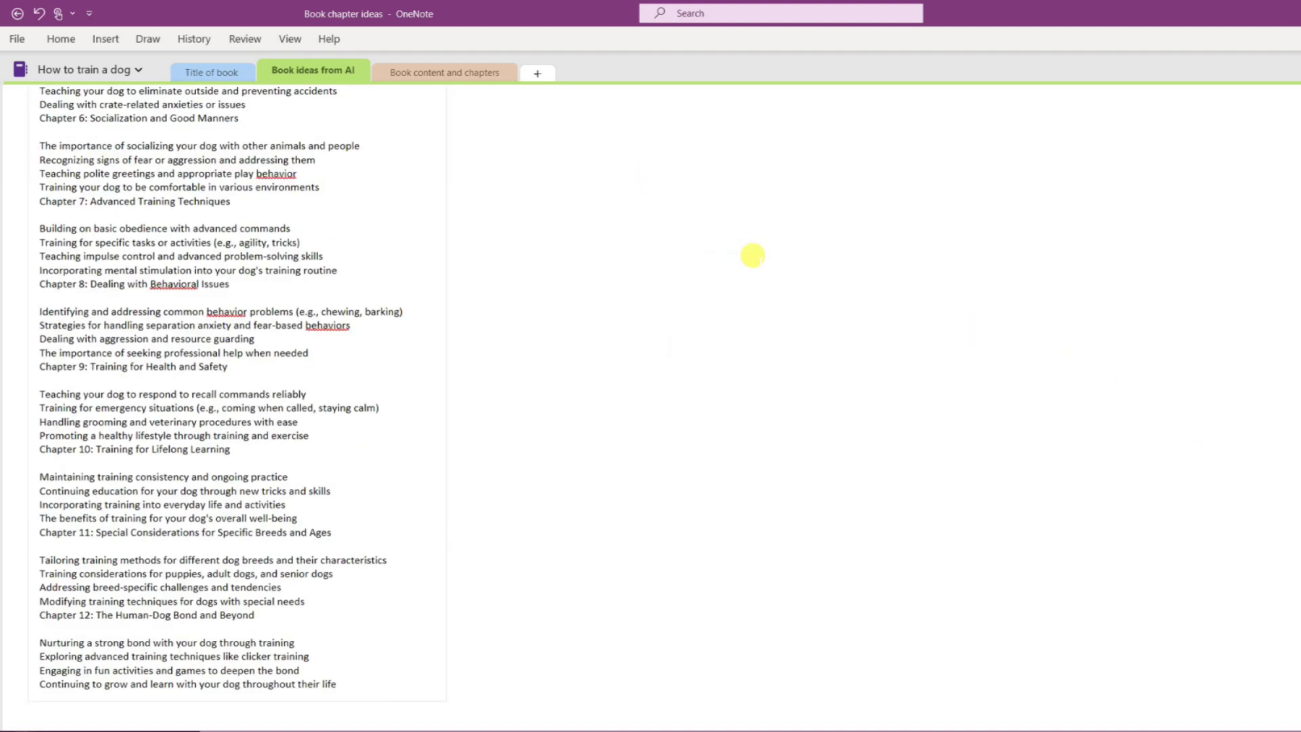
pyautogui.scroll(7, 372, 388)
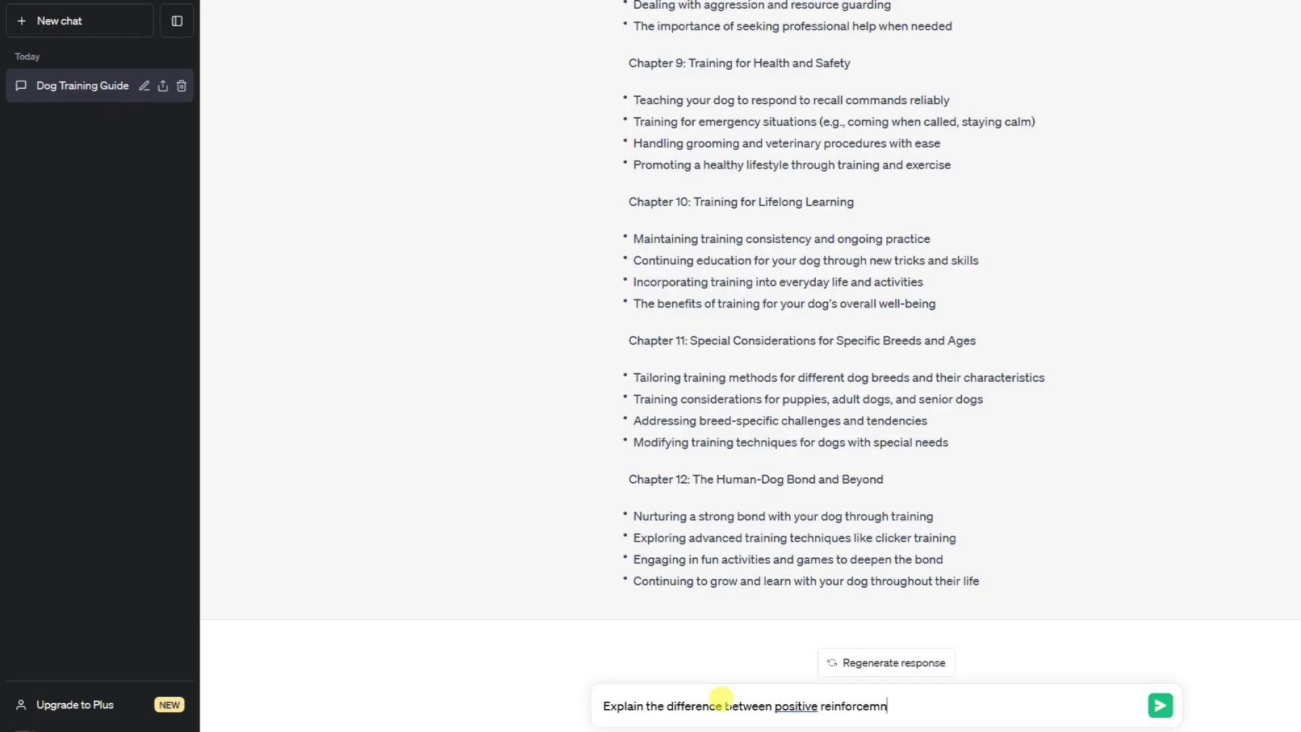
# - Ask ChatGPT how positive and negative reinforcement differ and copy its explanation
pyautogui.write('t and negative reinforcement')
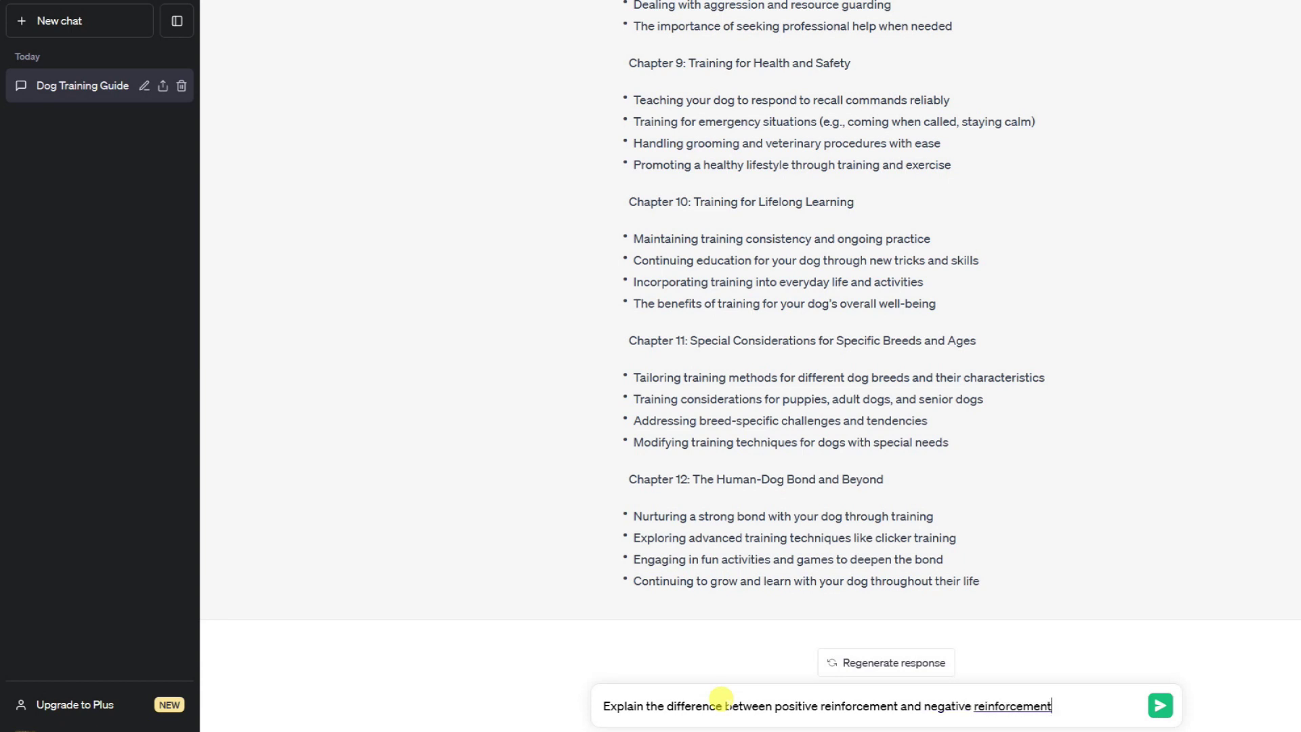
pyautogui.press('Return')
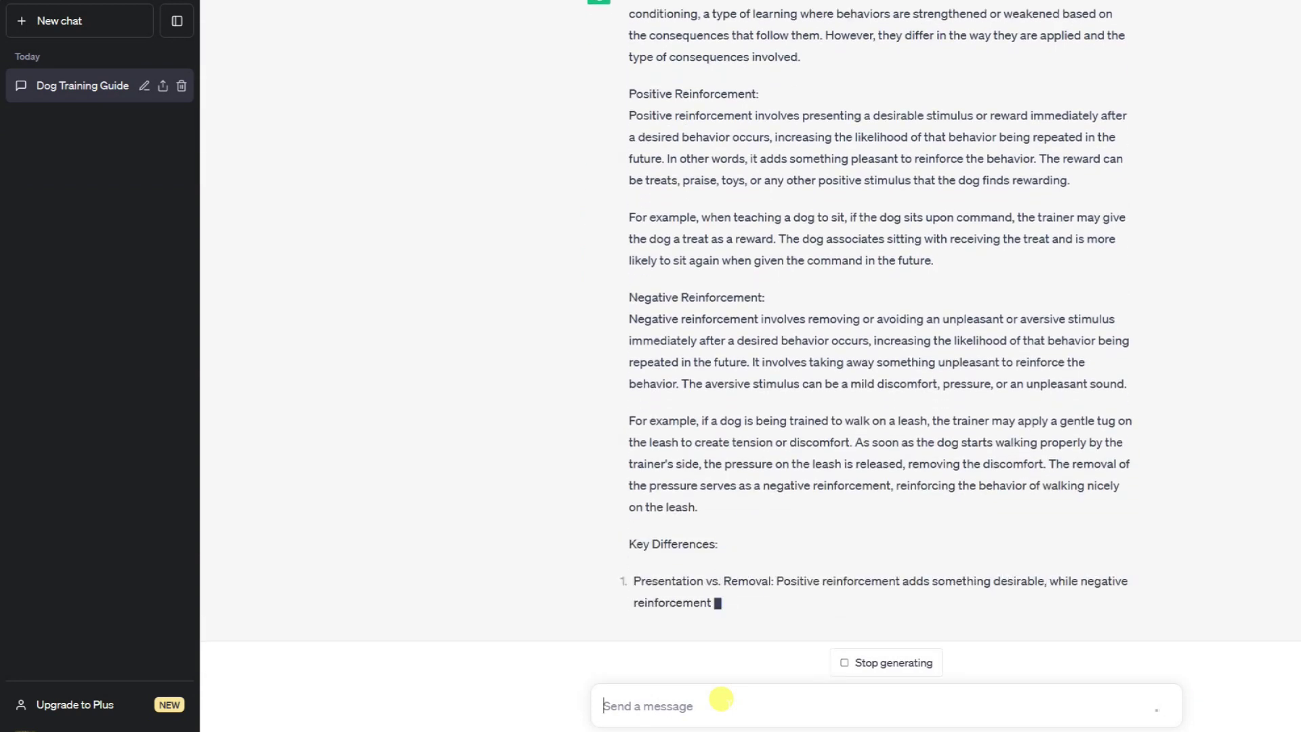
pyautogui.moveTo(739, 610); pyautogui.dragTo(740, 579)
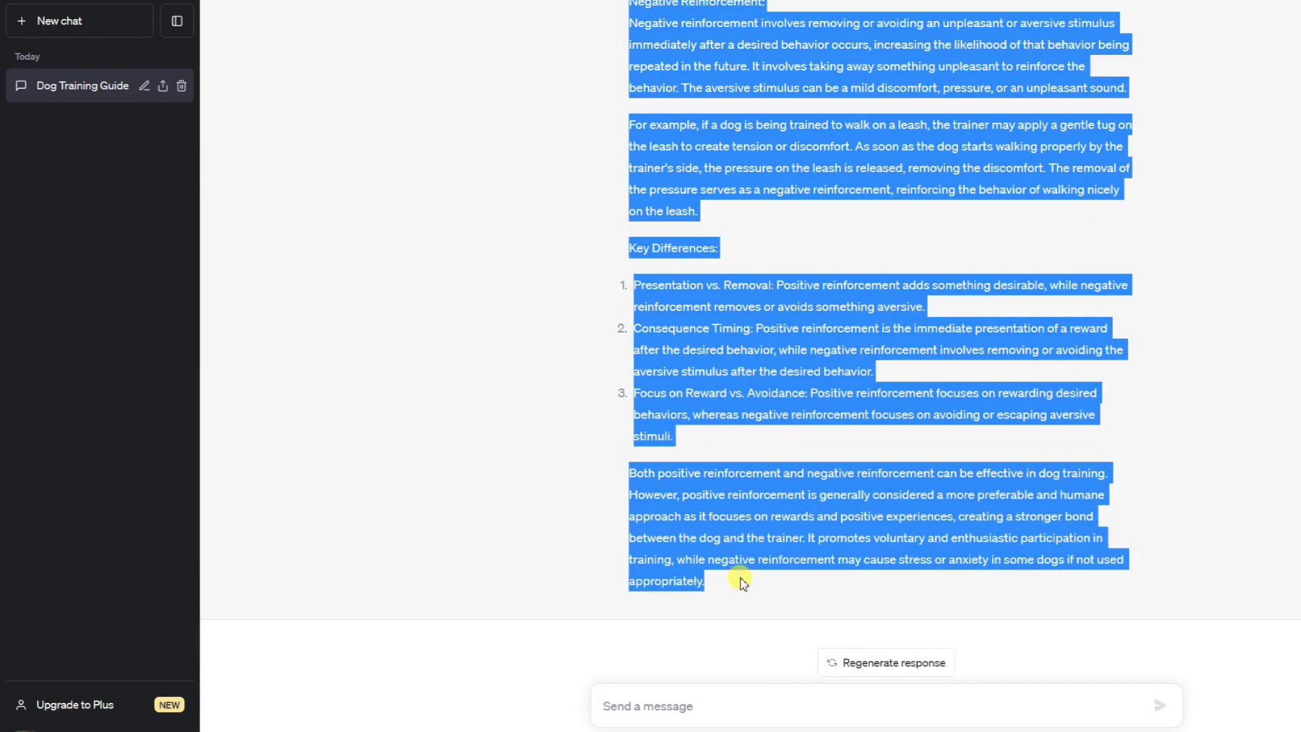
pyautogui.rightClick(747, 359)
pyautogui.click(812, 372)
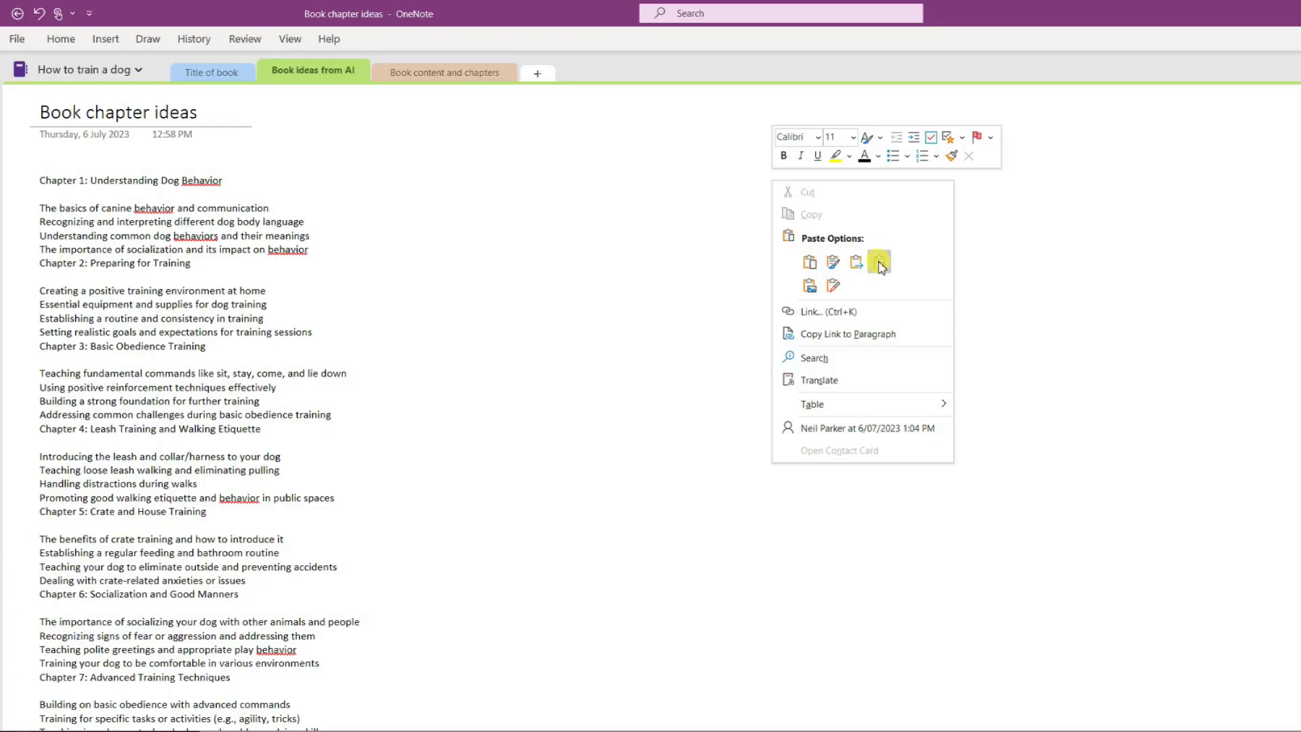
# - Paste the reinforcement explanation as plain text to the right of the chapter list
pyautogui.click(881, 260)
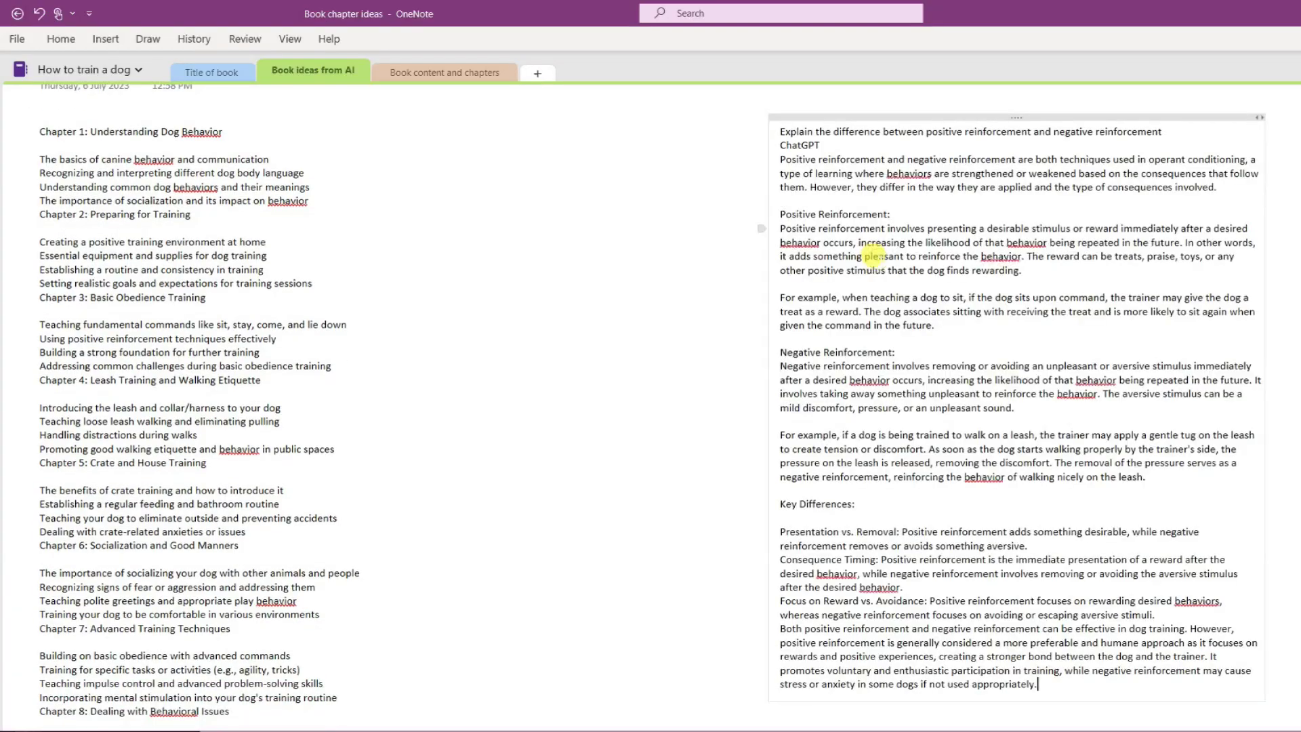
pyautogui.scroll(-6, 981, 255)
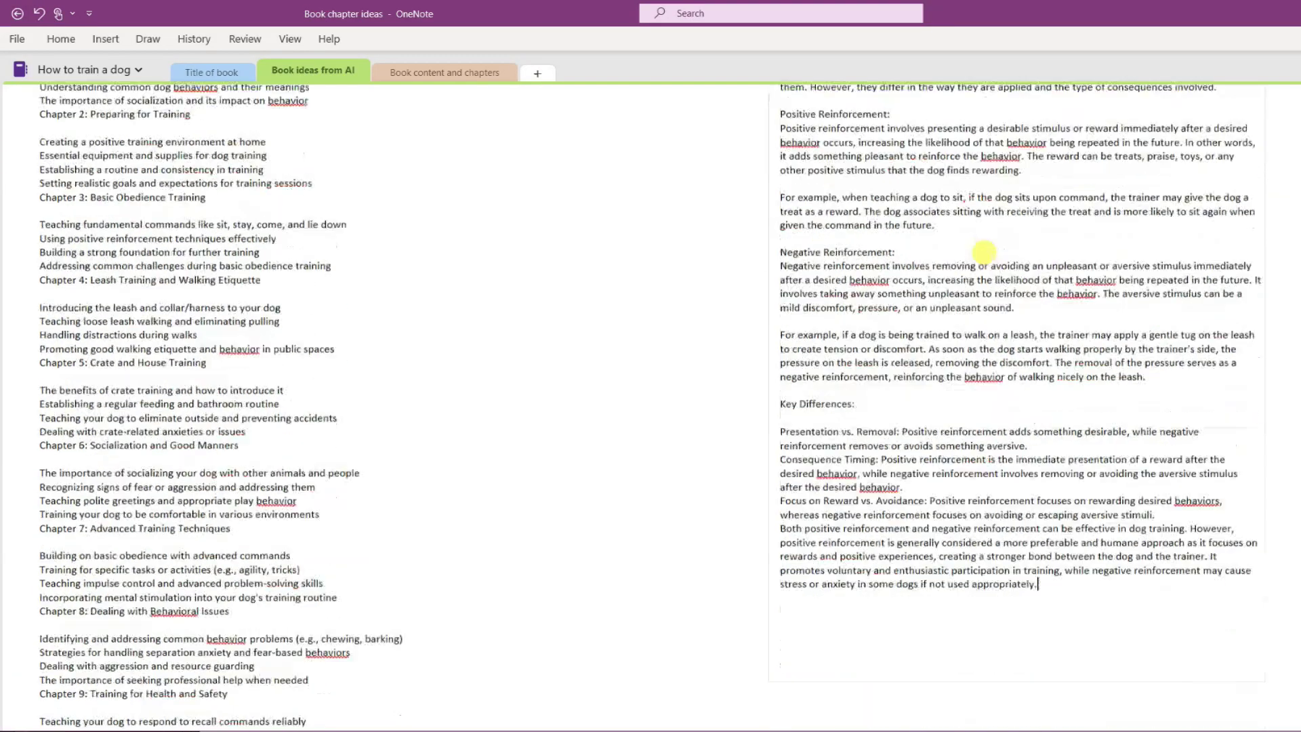
pyautogui.scroll(6, 522, 278)
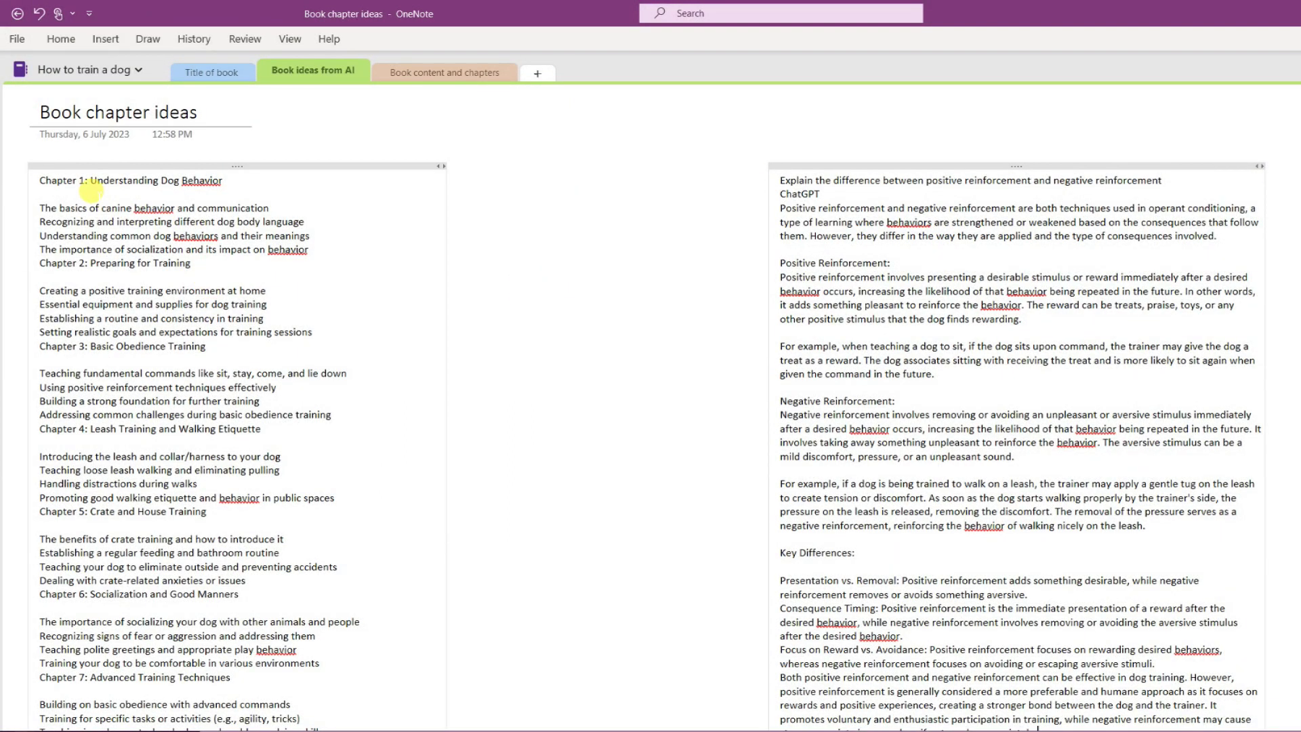
# - Replace 'Training Methods' in the Chapter 1 page title with 'Understanding Dog Behavior'
pyautogui.moveTo(91, 179); pyautogui.dragTo(217, 173)
pyautogui.rightClick(218, 178)
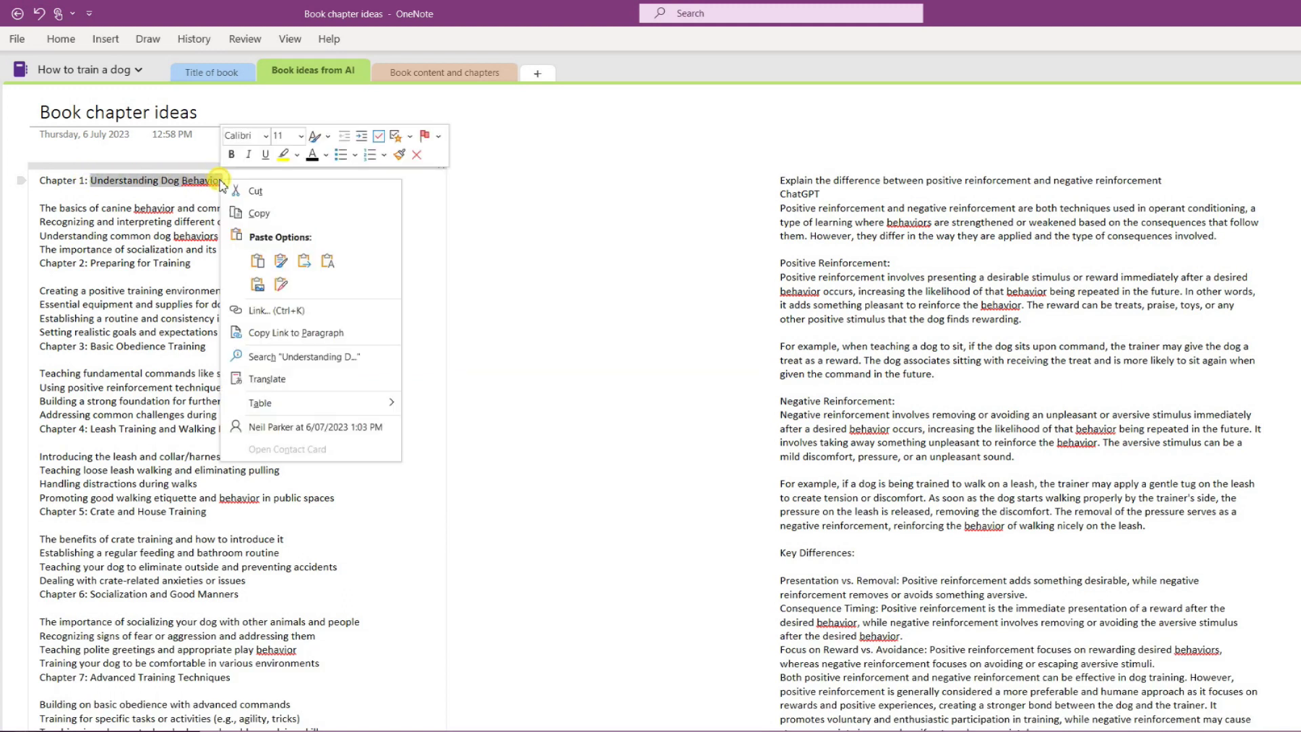
pyautogui.click(286, 213)
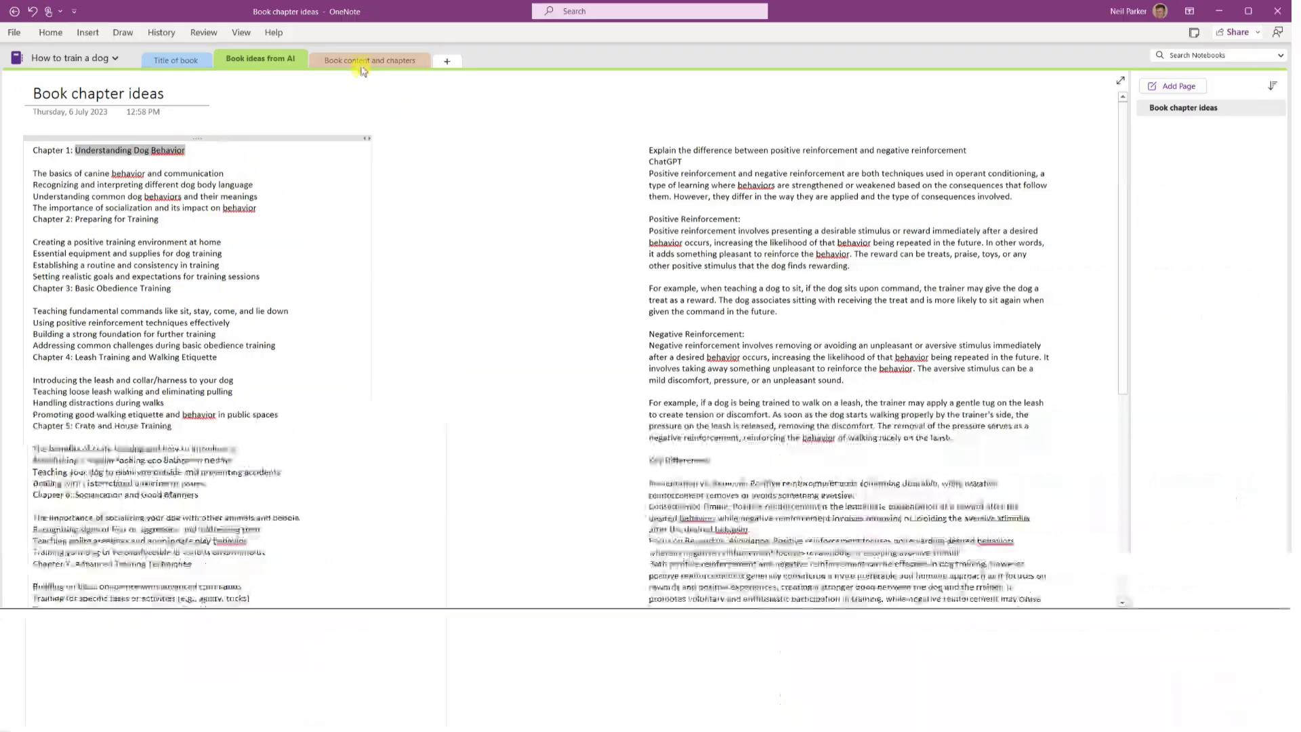
pyautogui.click(362, 63)
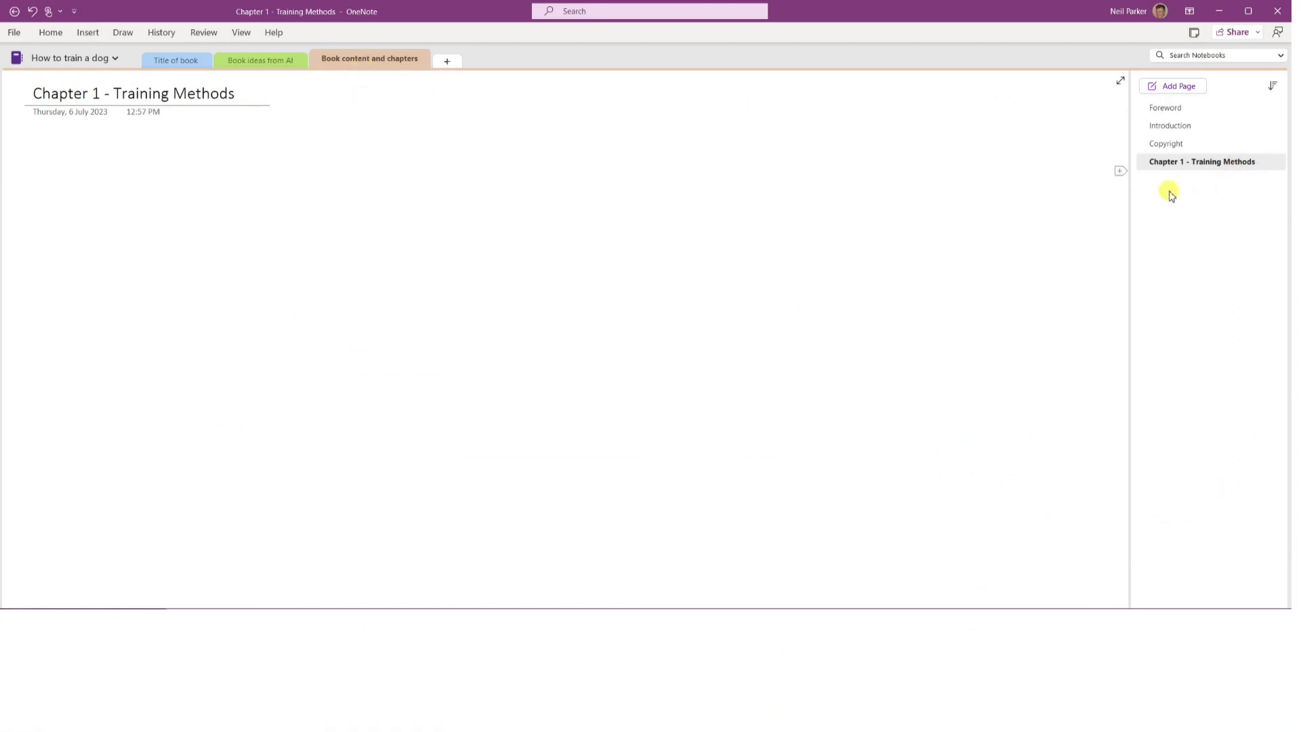
pyautogui.click(1225, 161)
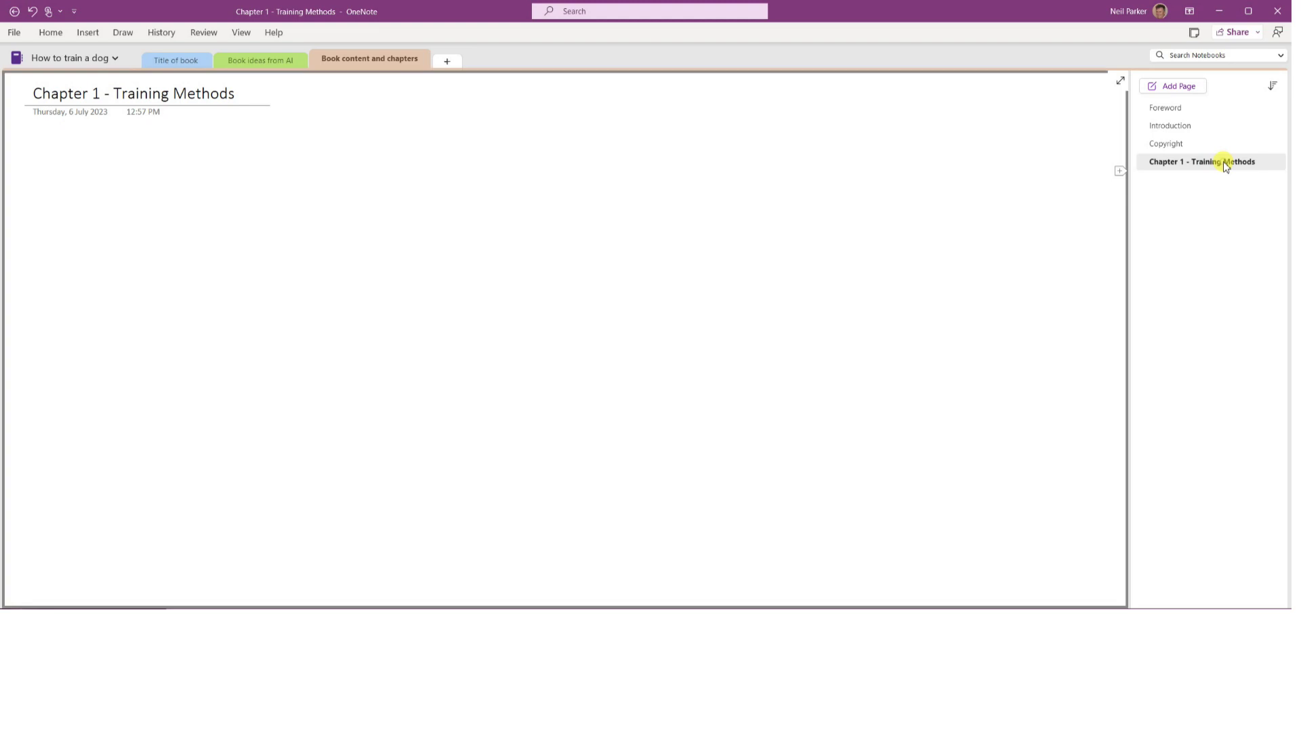
pyautogui.moveTo(113, 92); pyautogui.dragTo(236, 91)
pyautogui.rightClick(224, 94)
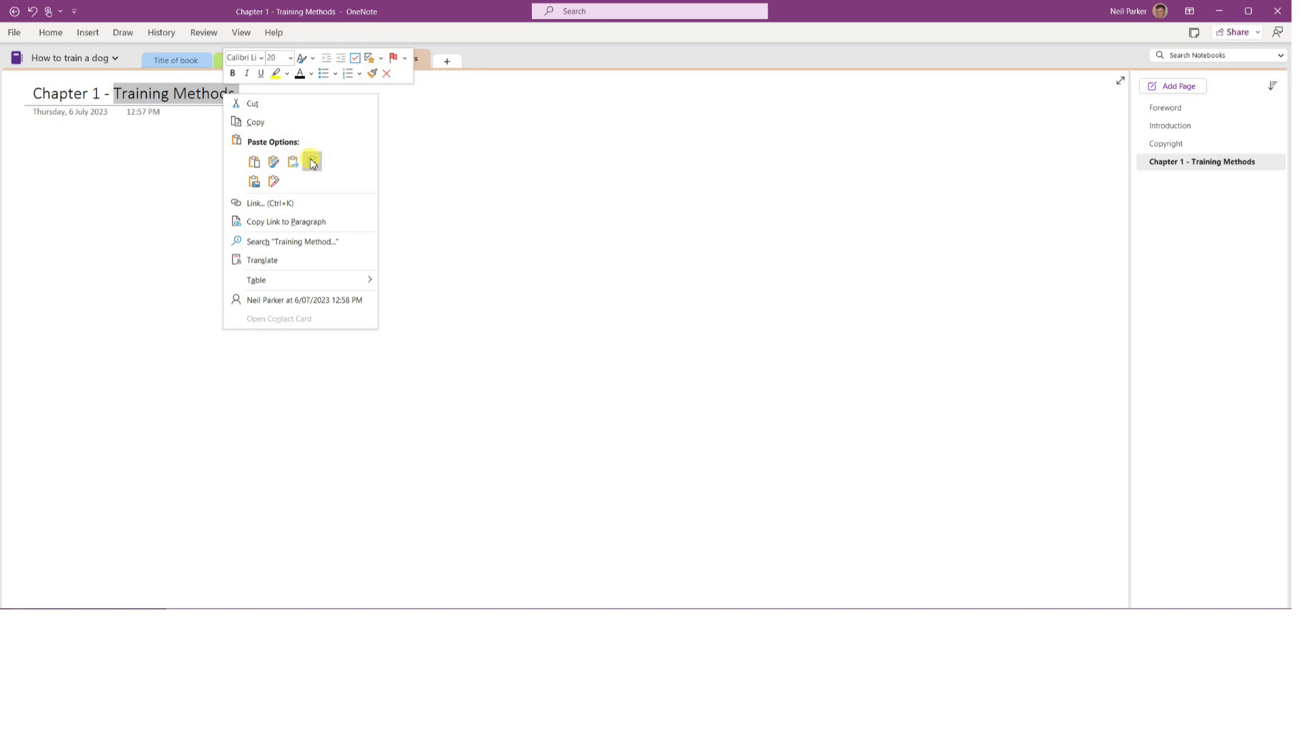
pyautogui.click(313, 161)
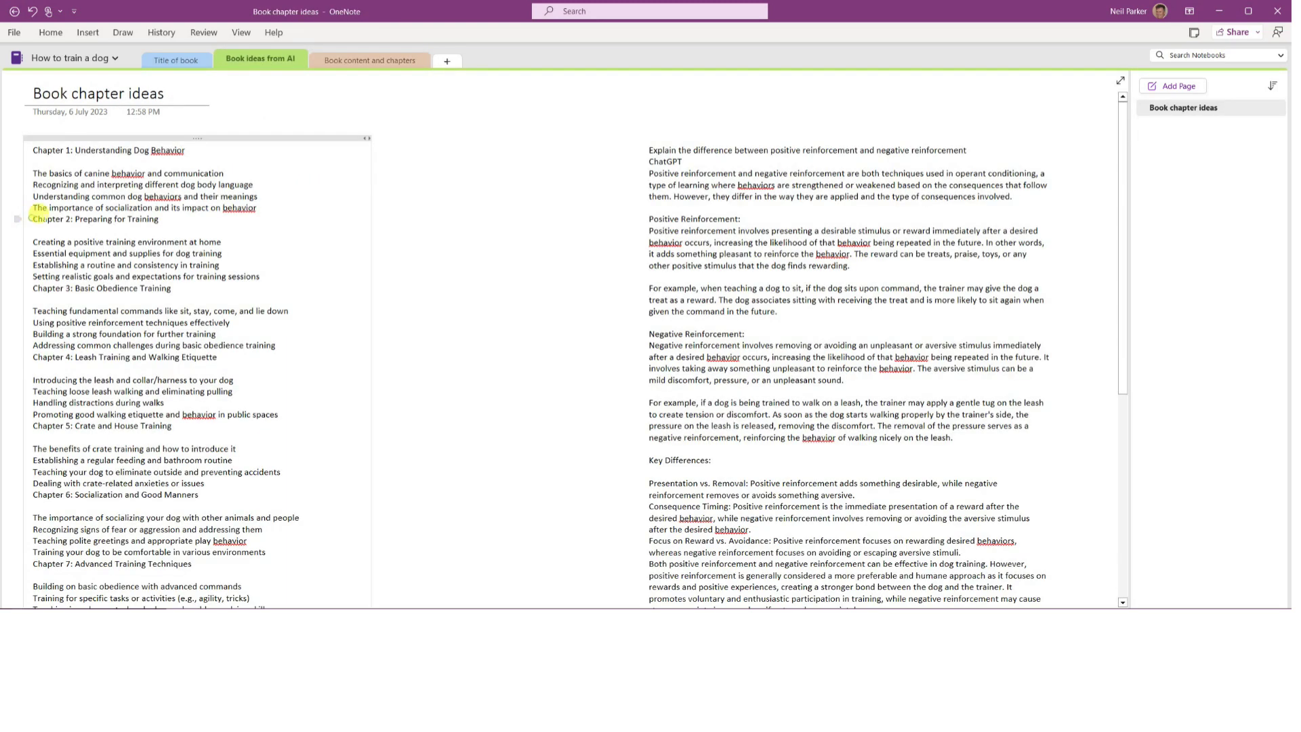
# - Add a page titled 'Chapter 2: Preparing for Training', copied from the chapter list
pyautogui.moveTo(33, 219); pyautogui.dragTo(157, 211)
pyautogui.rightClick(153, 216)
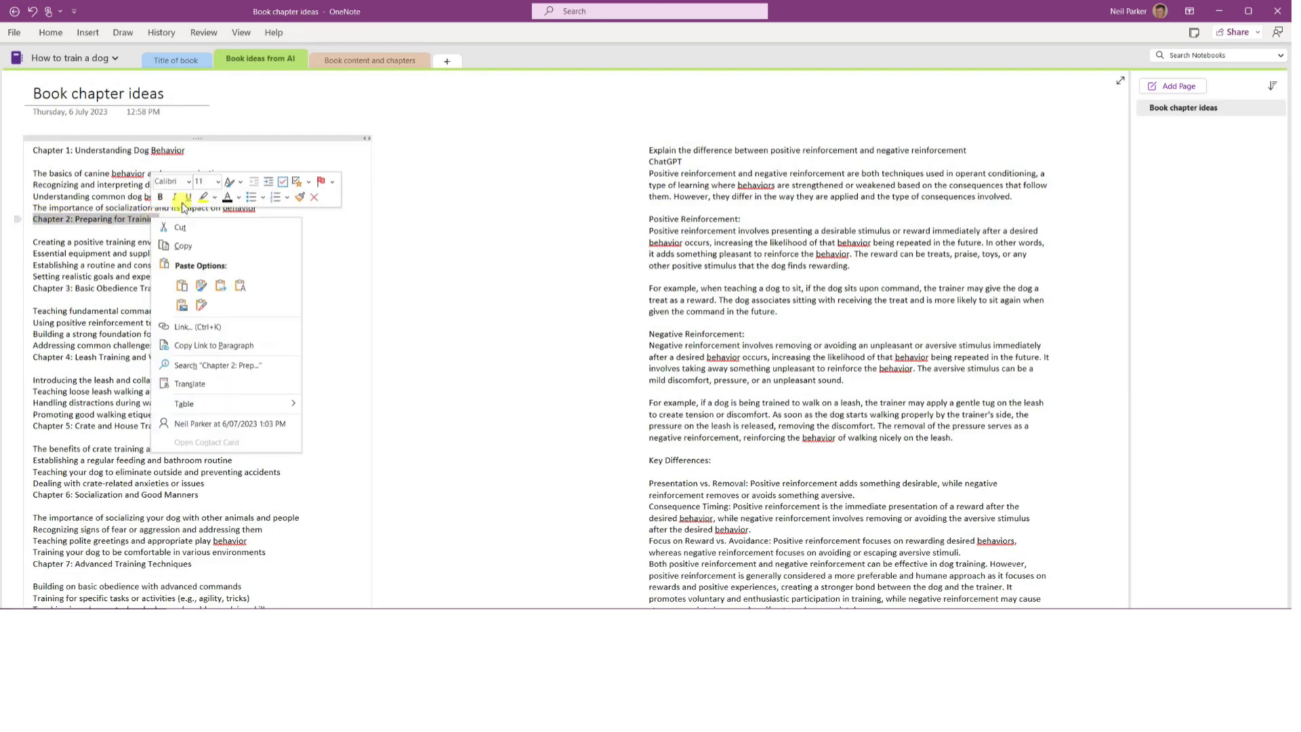
pyautogui.click(216, 248)
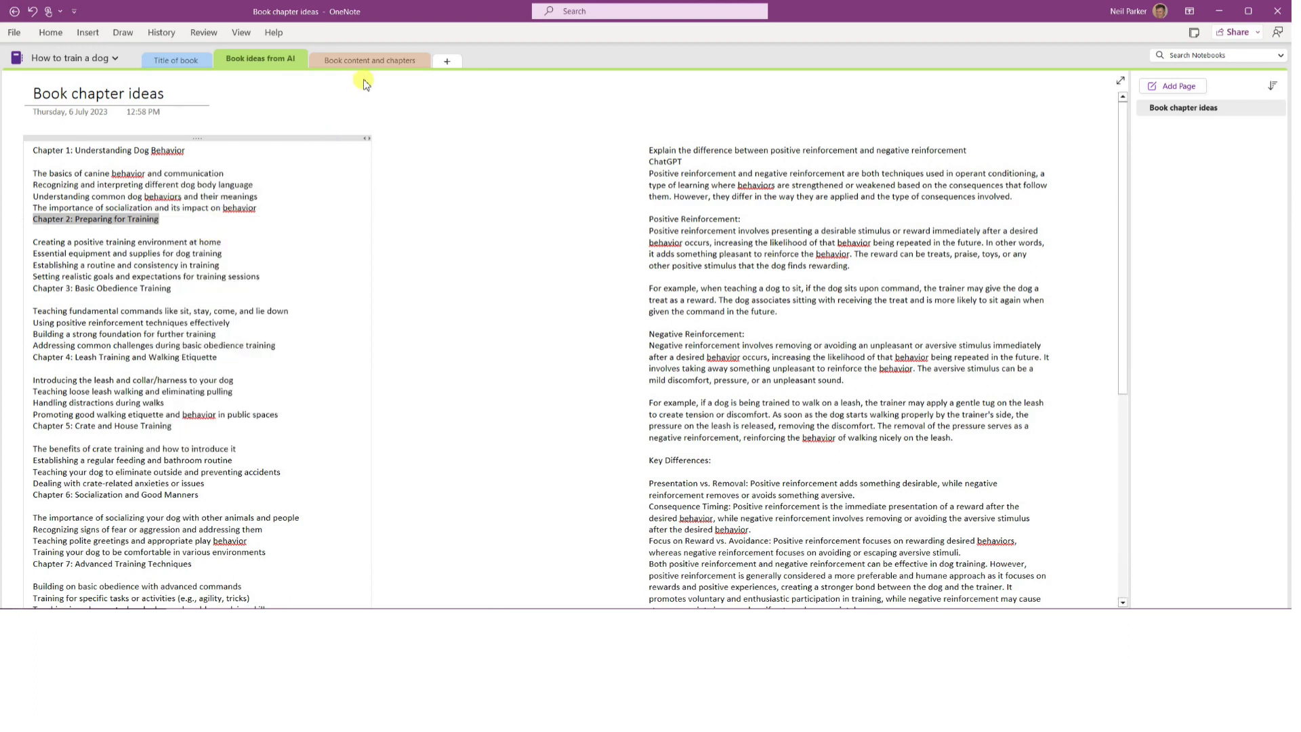
pyautogui.click(354, 60)
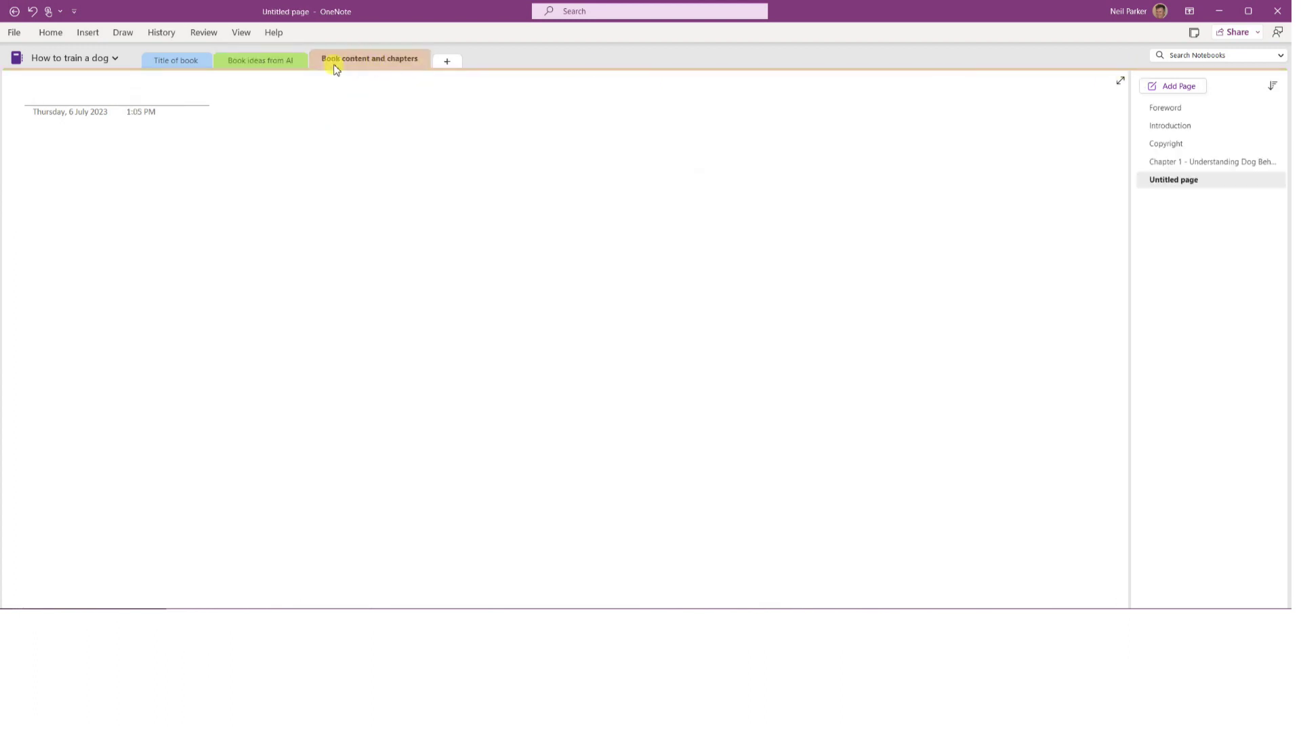
pyautogui.click(141, 97)
pyautogui.rightClick(141, 95)
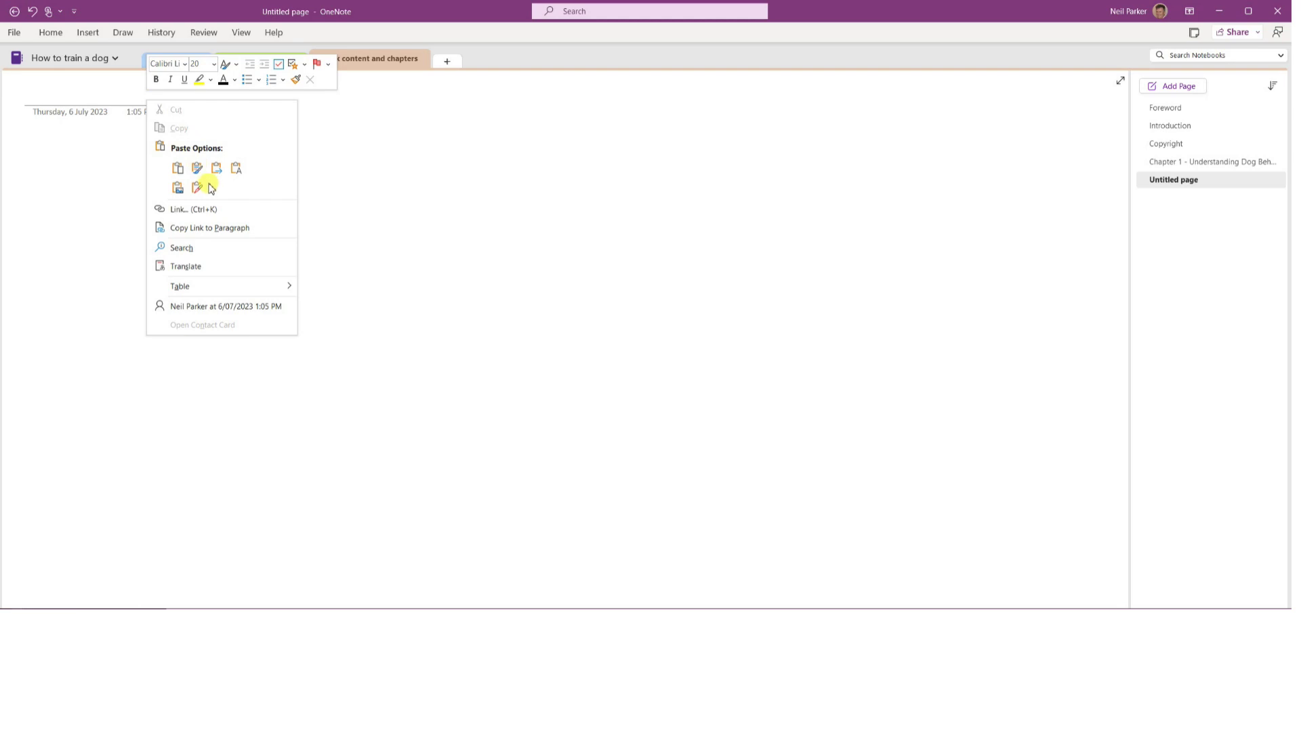
pyautogui.click(236, 172)
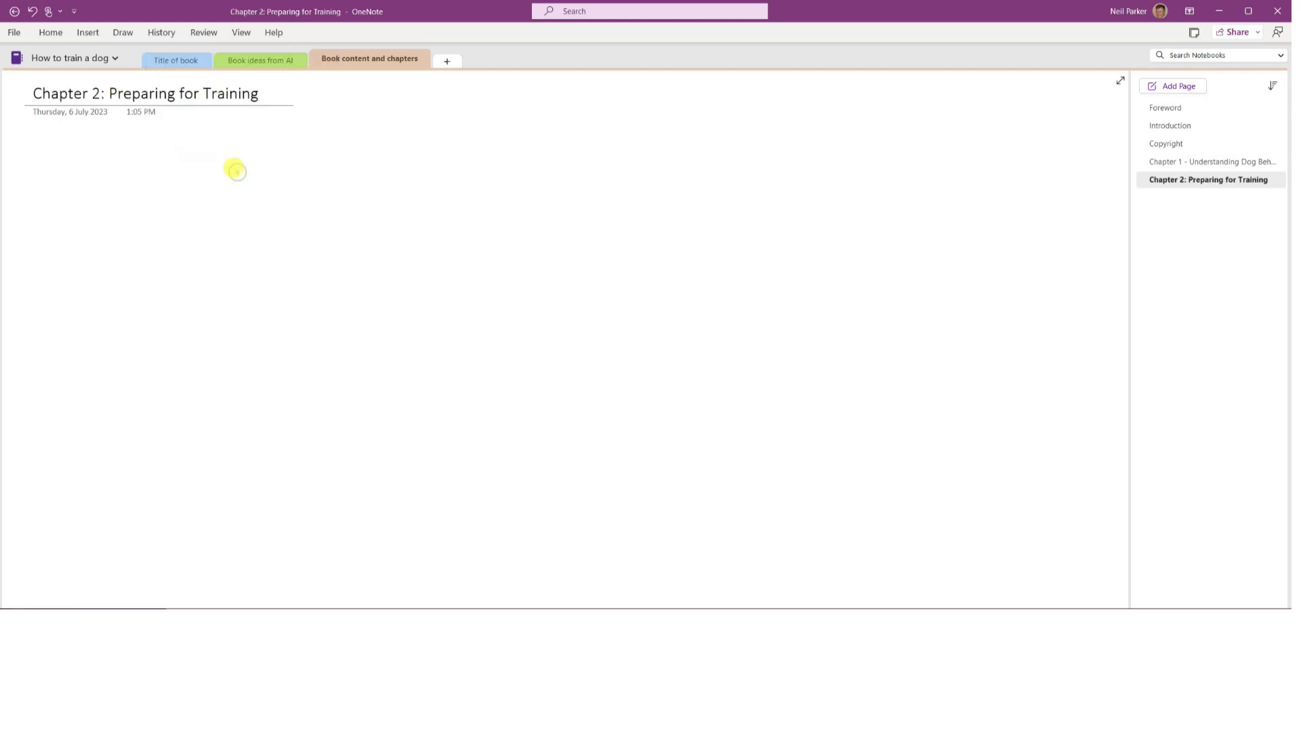
# - Copy the 'Chapter 3: Basic Obedience Training' line from the Book ideas from AI list
pyautogui.click(268, 65)
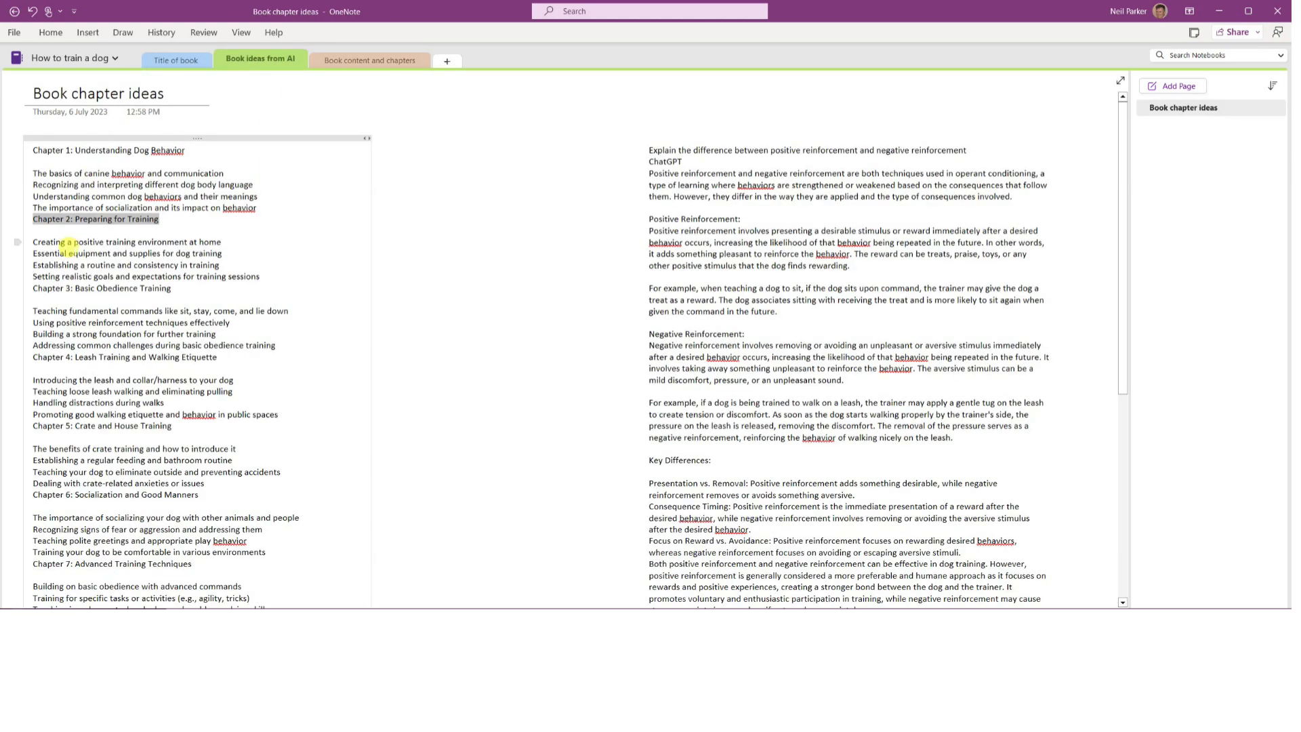
pyautogui.moveTo(29, 284); pyautogui.dragTo(157, 291)
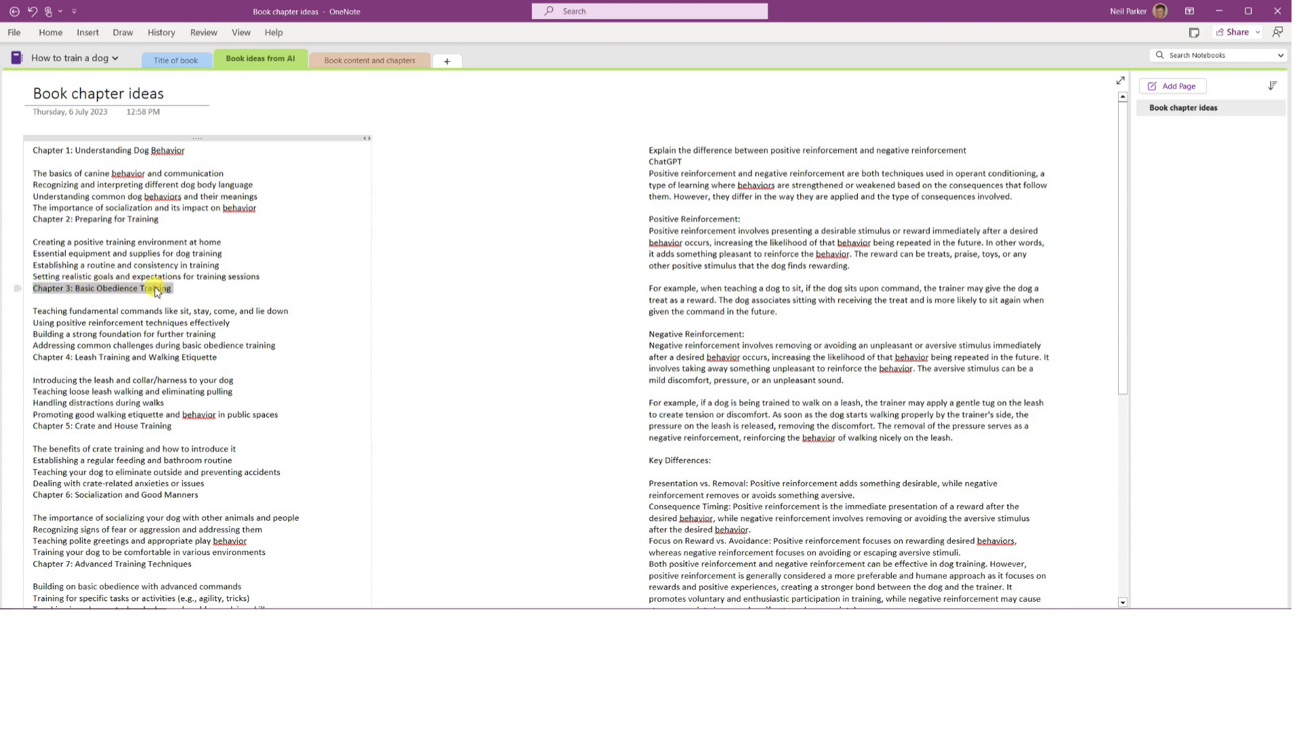
pyautogui.rightClick(156, 291)
pyautogui.click(202, 315)
pyautogui.click(387, 59)
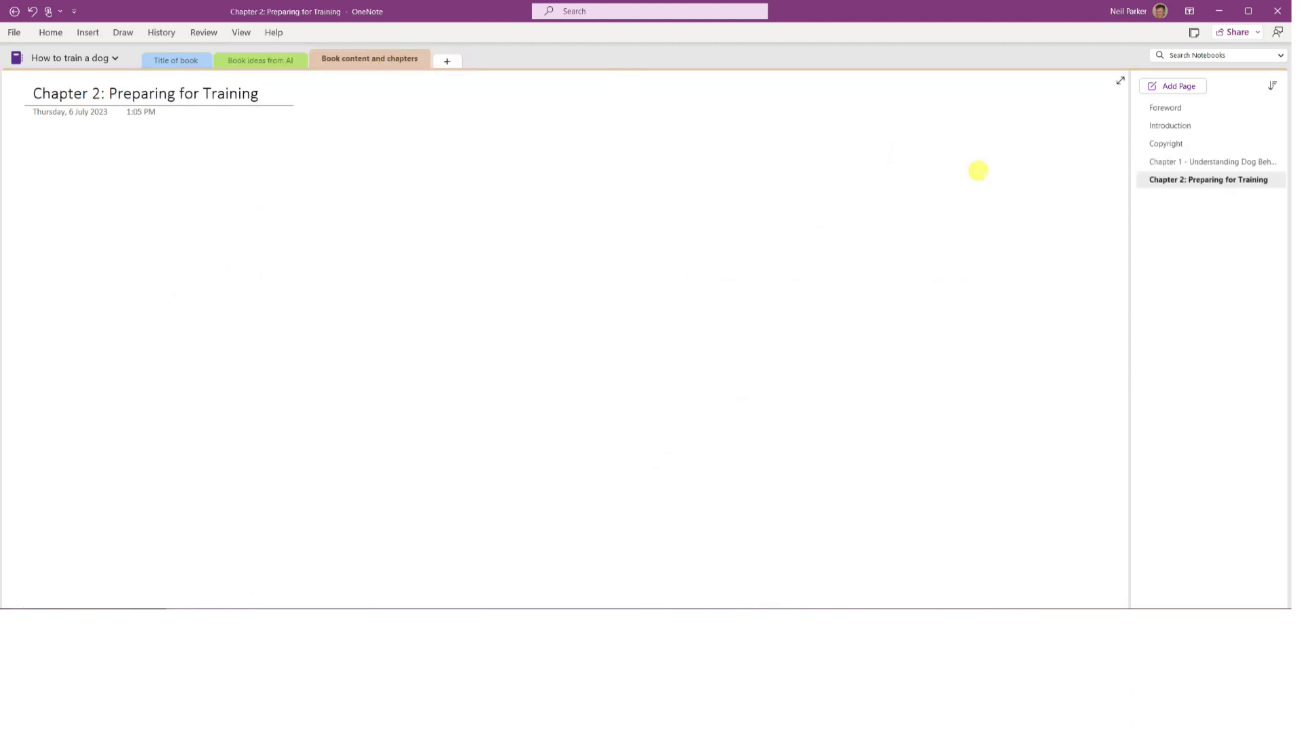
# - Add a new page titled 'Chapter 3: Basic Obedience Training' in the chapter section
pyautogui.click(1192, 229)
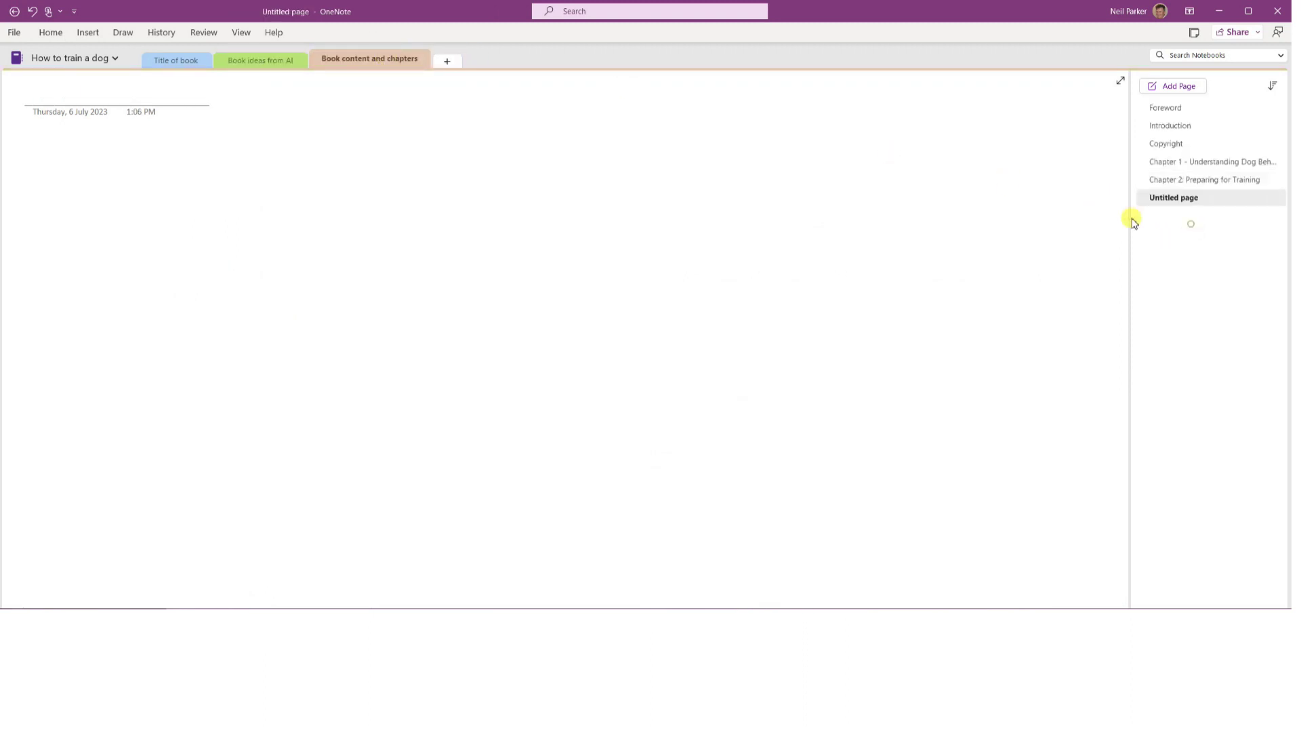
pyautogui.rightClick(62, 95)
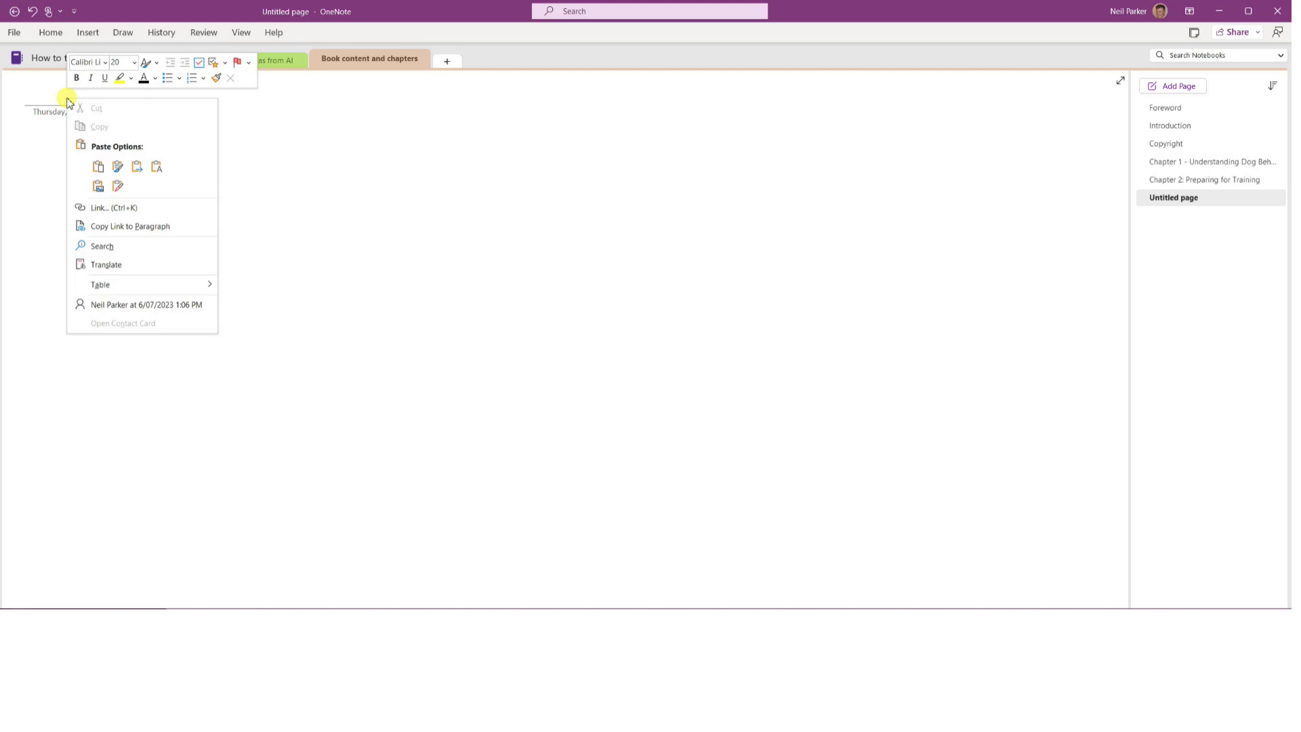
pyautogui.click(157, 166)
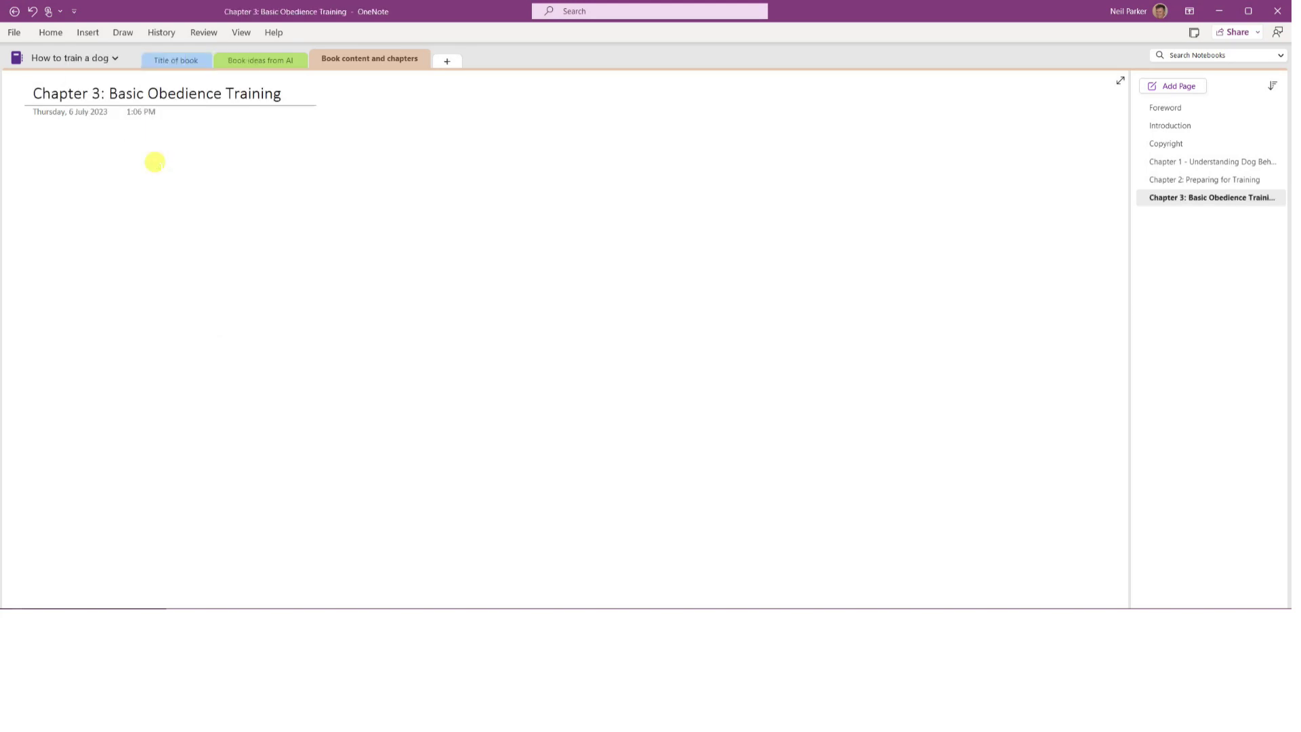
# - Copy the 'Chapter 4: Leash Training and Walking Etiquette' line from the Book ideas from AI section
pyautogui.click(254, 61)
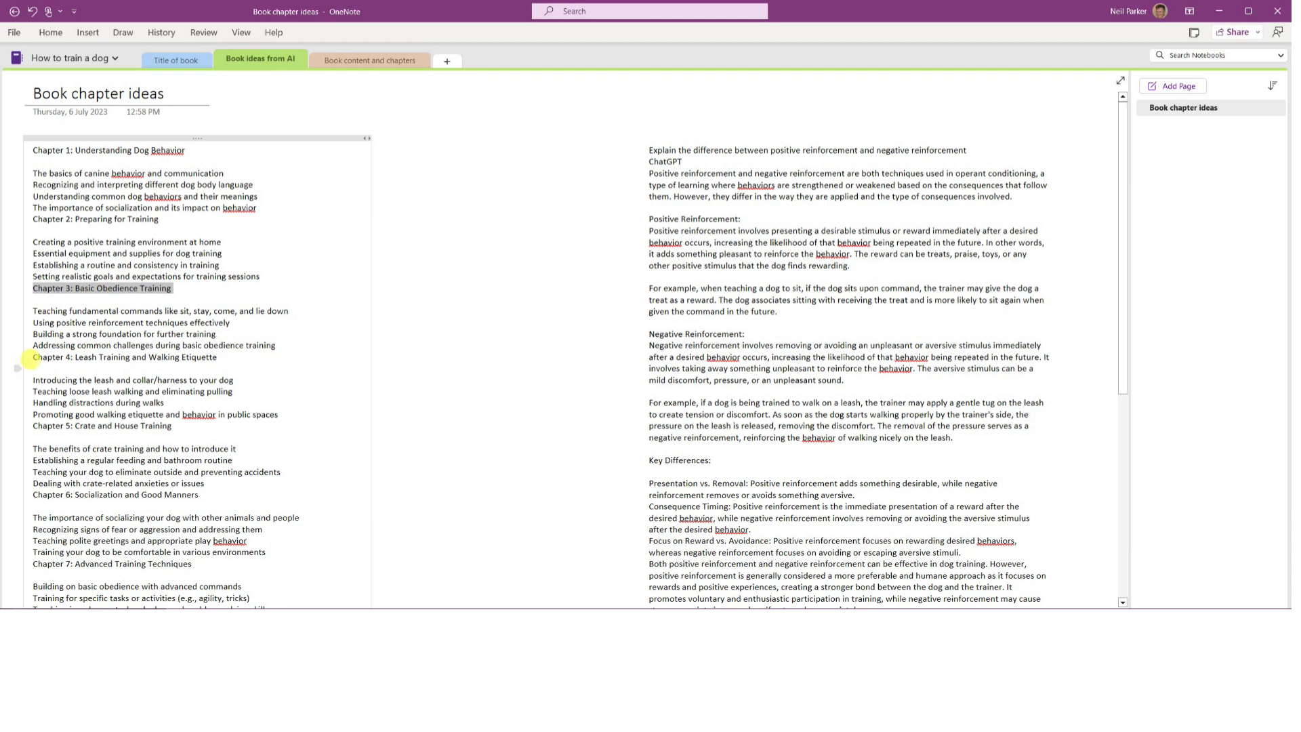
pyautogui.moveTo(28, 353); pyautogui.dragTo(208, 353)
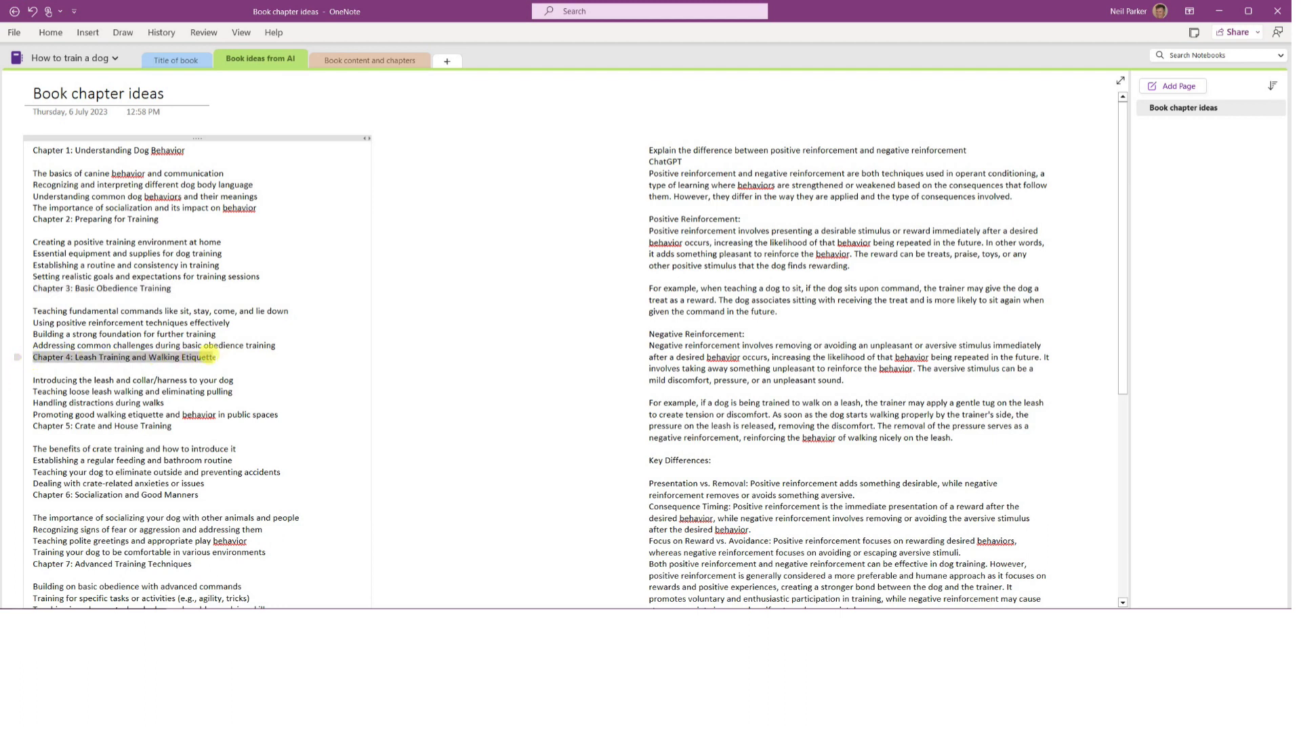
pyautogui.rightClick(213, 355)
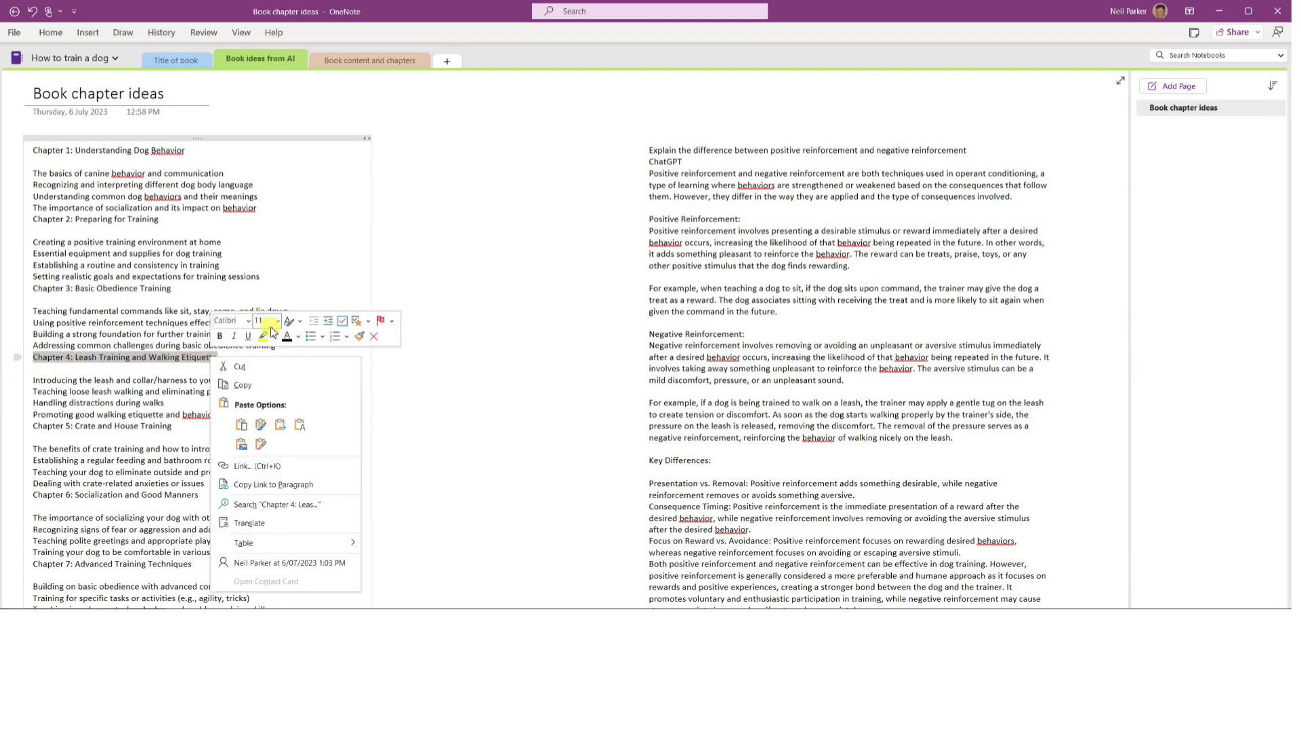
pyautogui.click(261, 384)
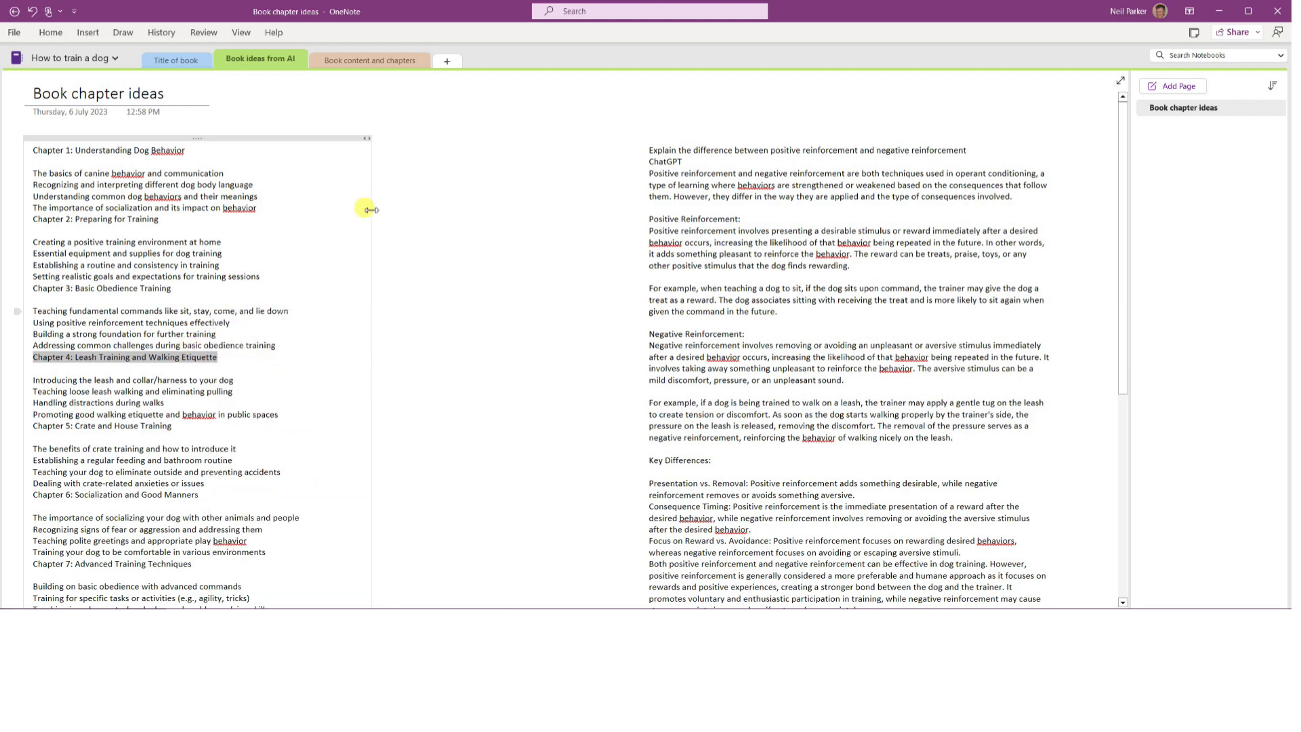
# - Add another new page in Book content and chapters and start pasting its title
pyautogui.click(377, 60)
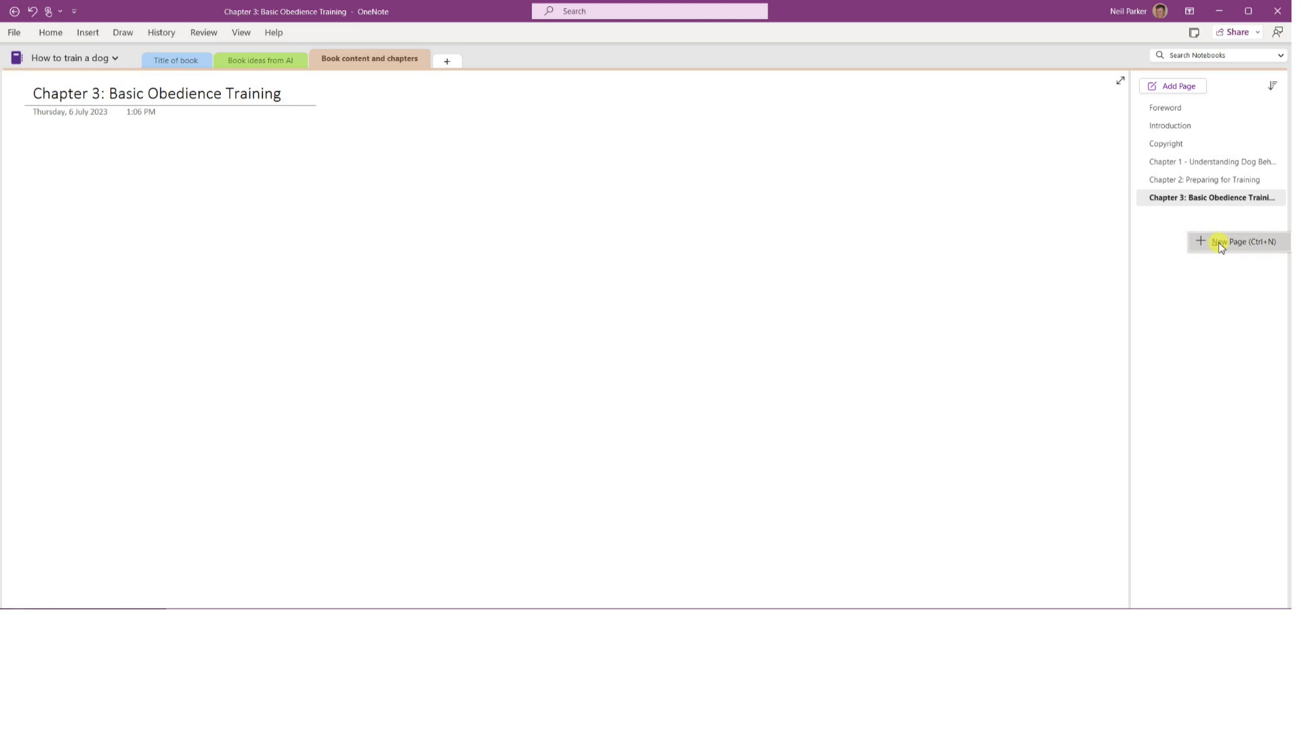
pyautogui.click(1218, 242)
pyautogui.click(45, 100)
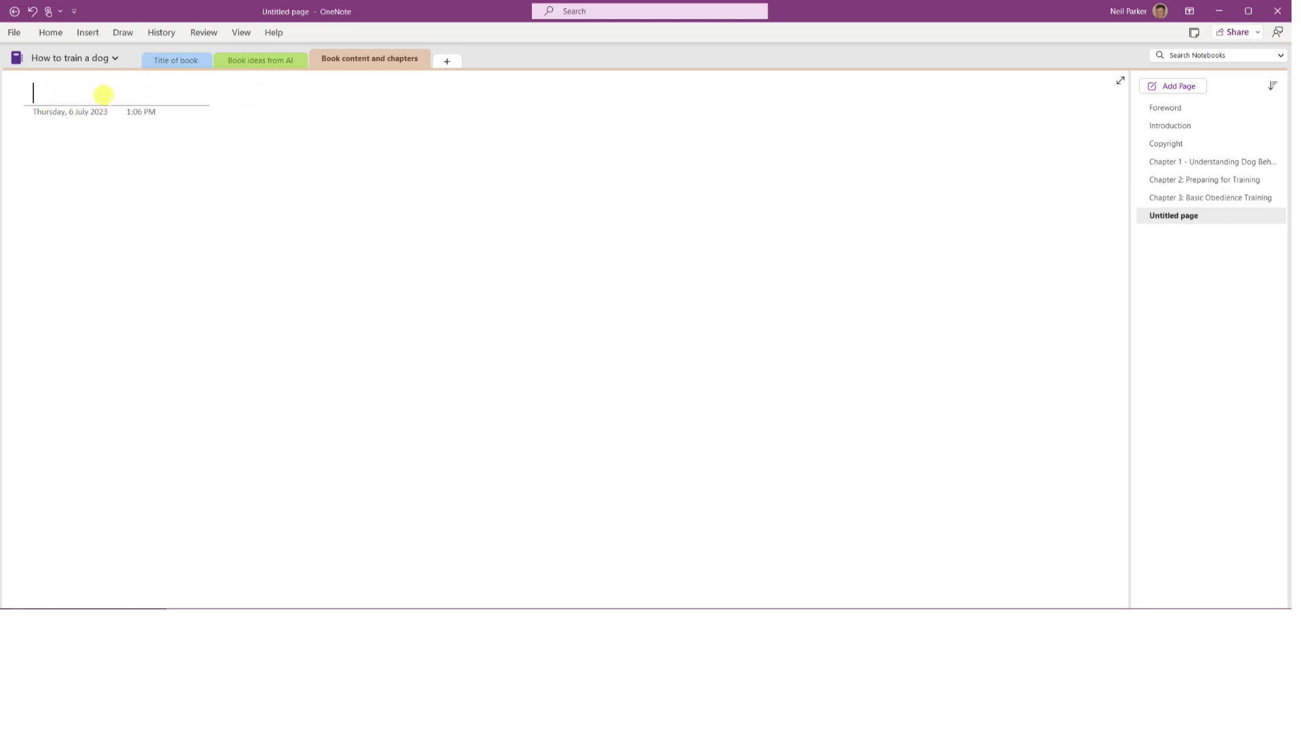
pyautogui.rightClick(103, 94)
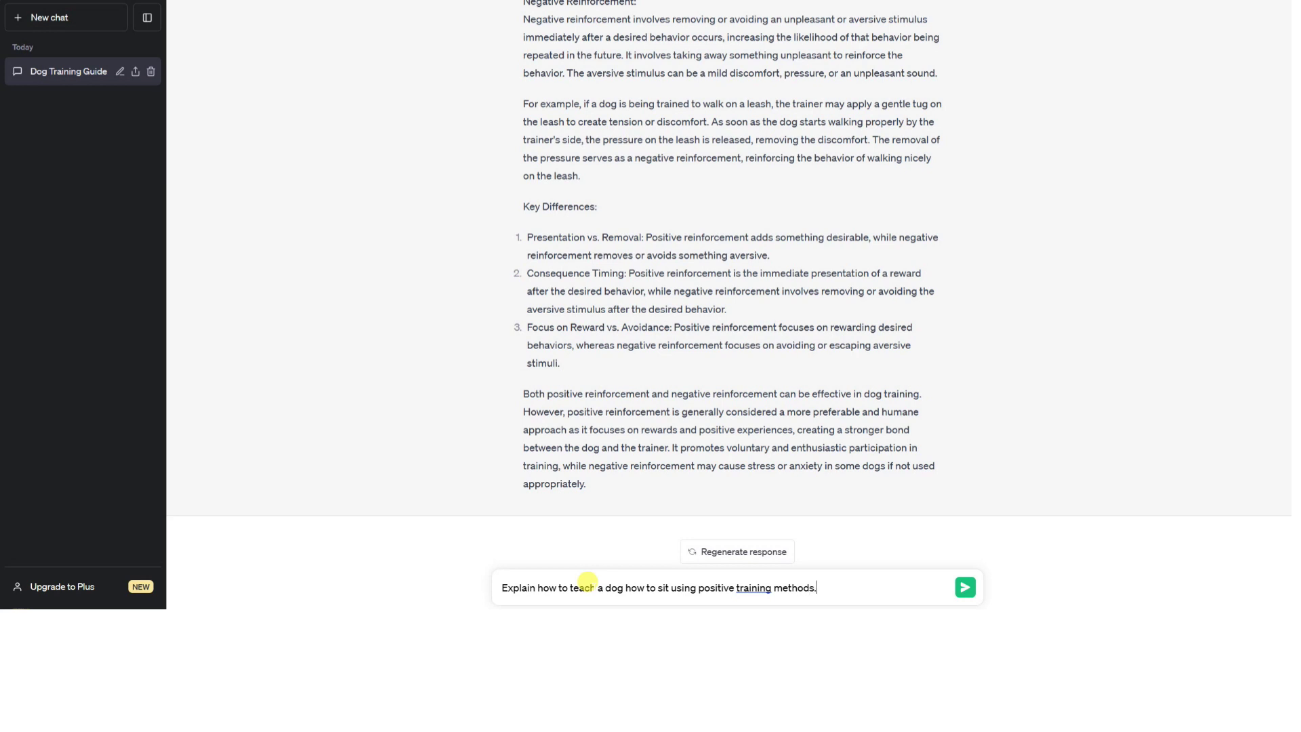
# - Send ChatGPT the question on teaching a dog to sit with positive methods
pyautogui.press('Return')
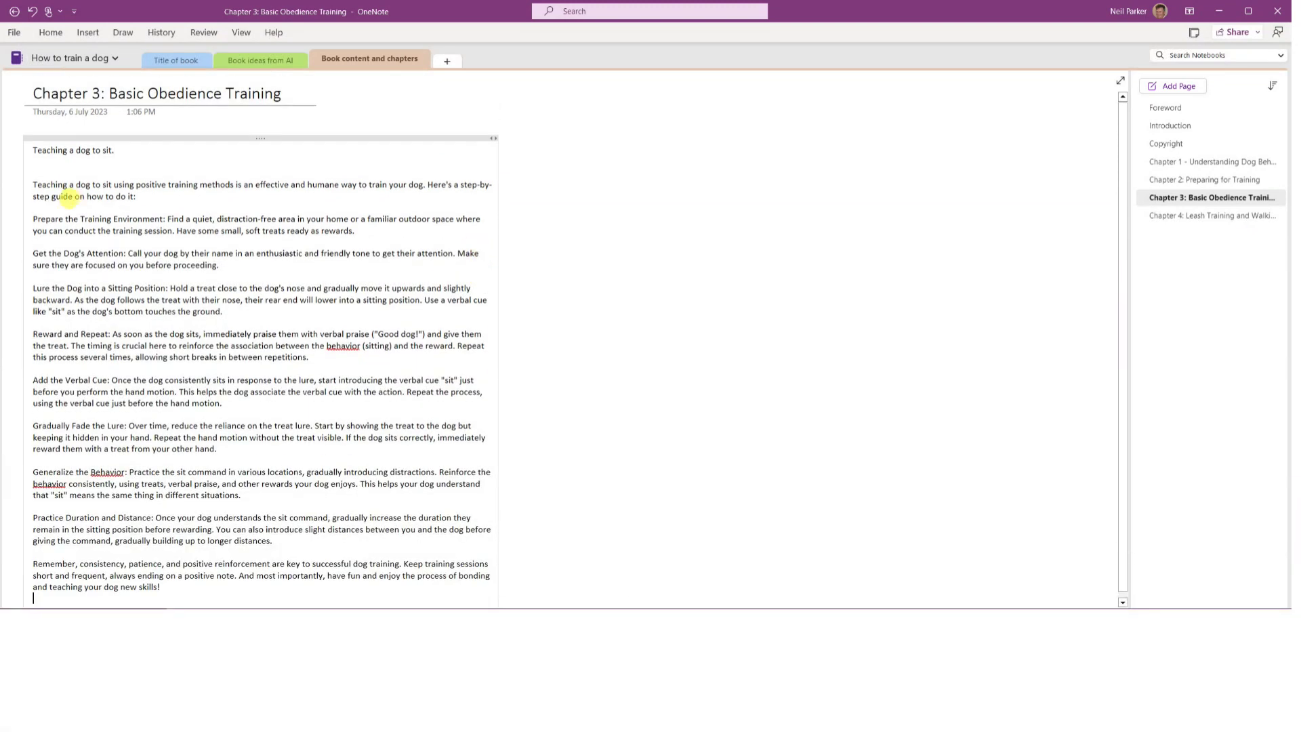
# - Scroll through the Chapter 3 page to check the pasted sit-training steps
pyautogui.scroll(-3, 175, 219)
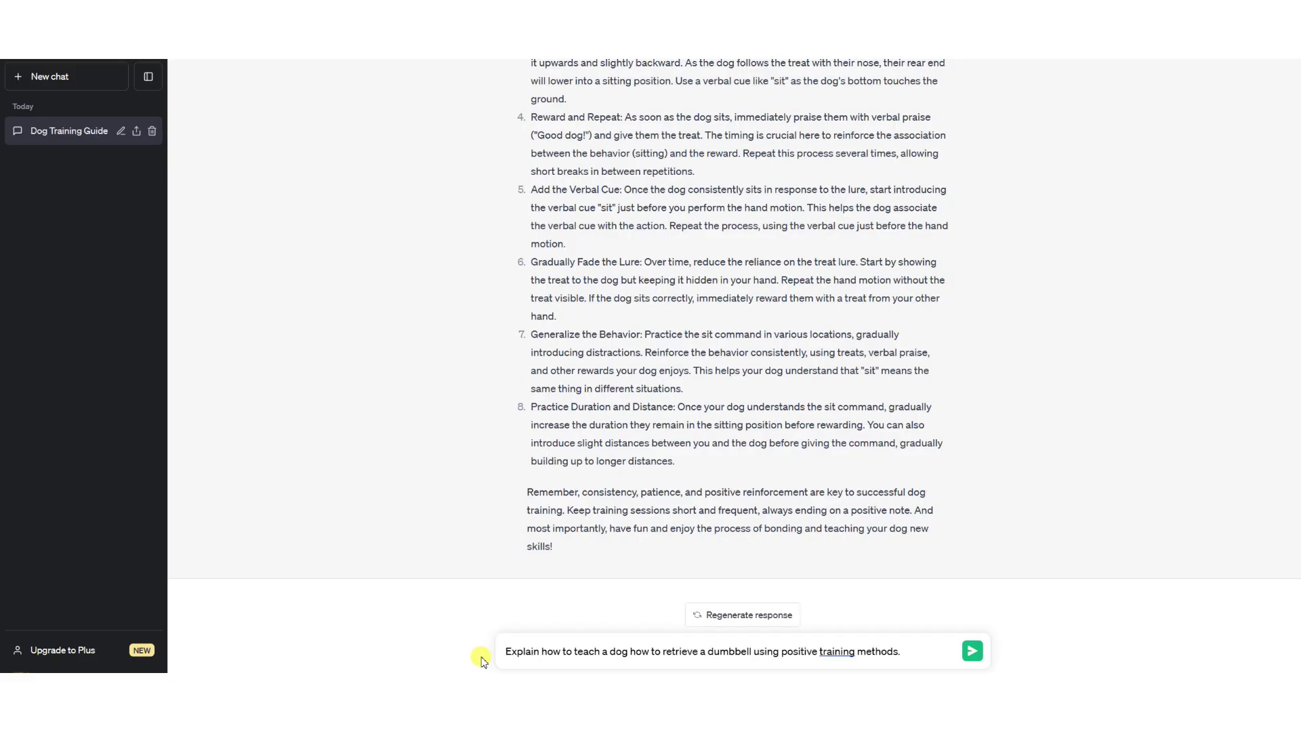
# - Send the dumbbell retrieve question and copy ChatGPT's full step-by-step answer
pyautogui.press('Return')
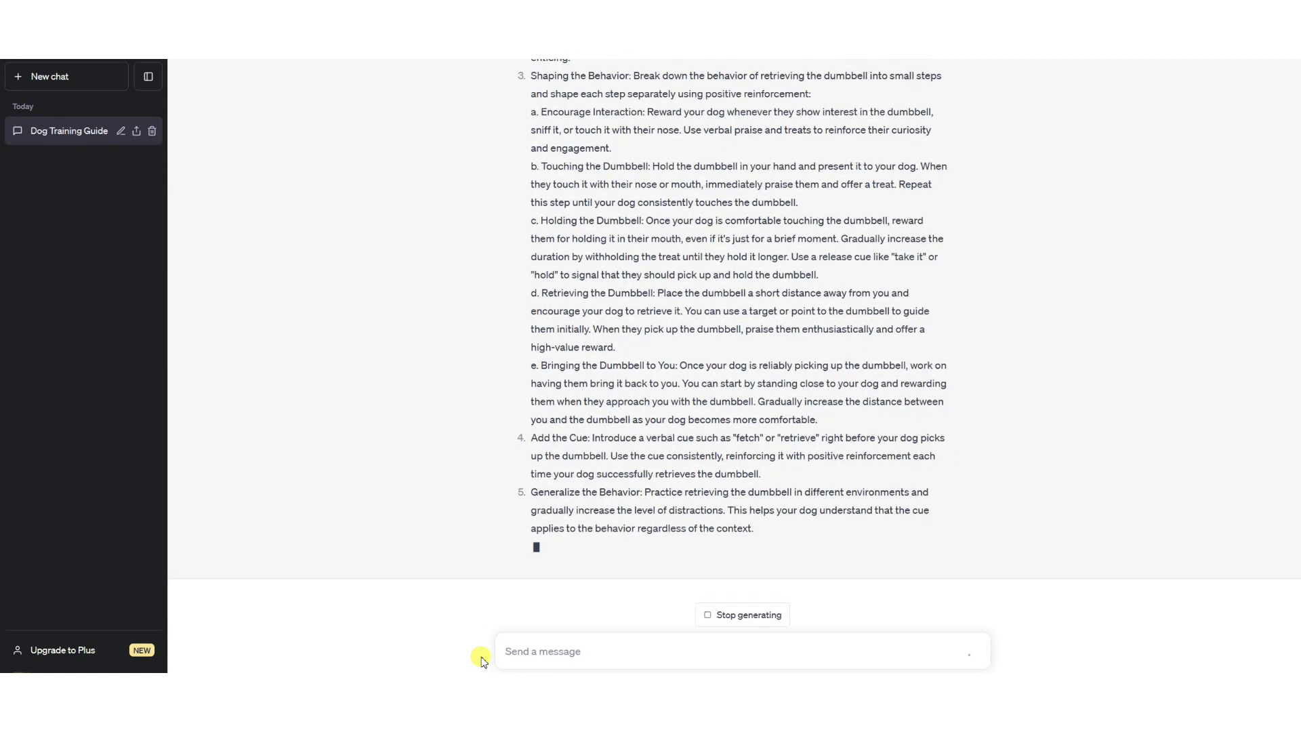
pyautogui.hotkey('ctrl', 'a')
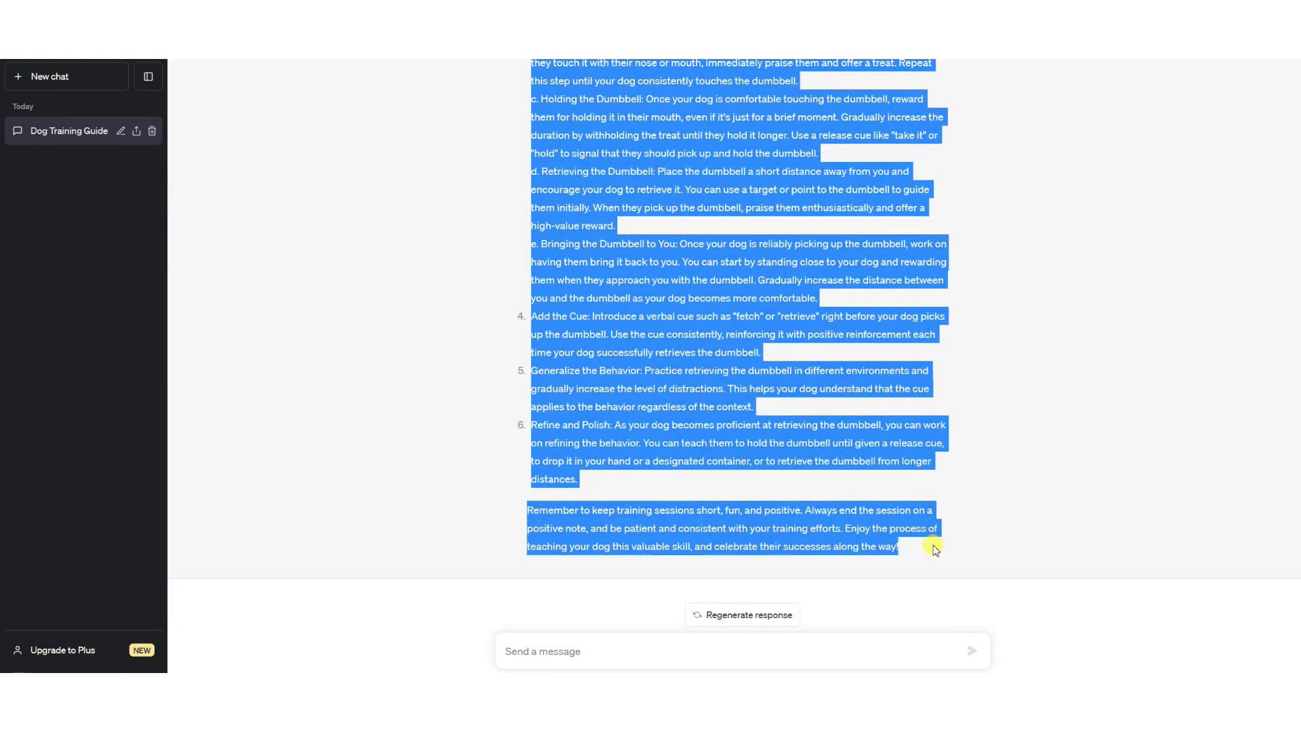
pyautogui.rightClick(662, 356)
pyautogui.click(718, 365)
# - Paste the retrieve steps under the 'Teaching the dumbbell retrieve' heading on the Chapter 3 page
pyautogui.hotkey('alt', 'Tab')
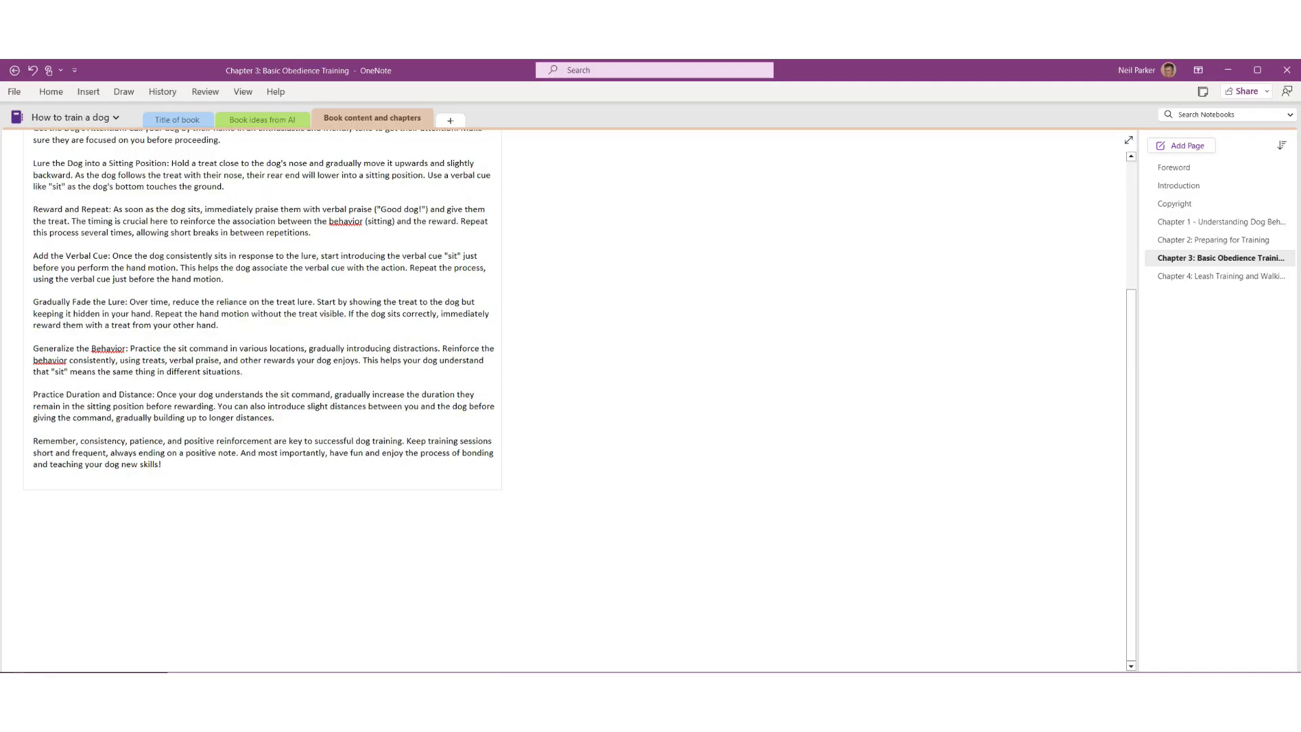
pyautogui.scroll(3, 757, 334)
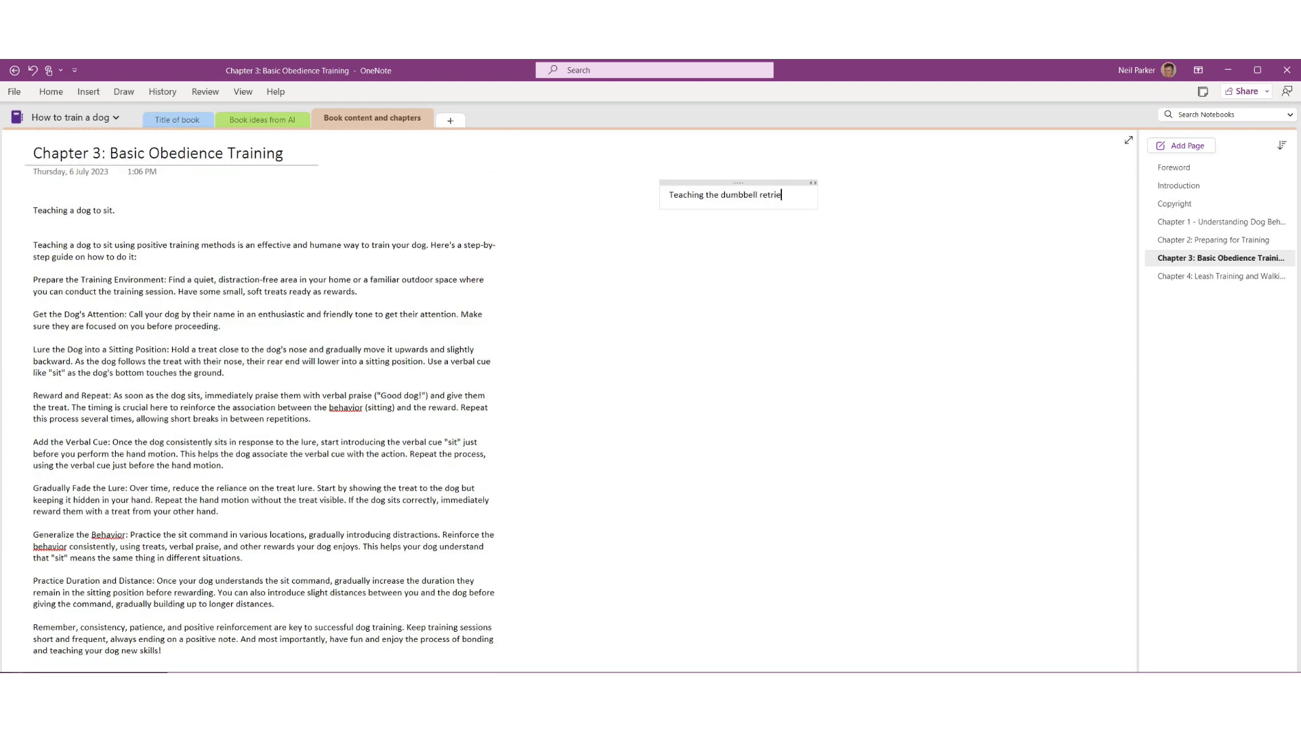
pyautogui.press('Return')
pyautogui.rightClick(717, 215)
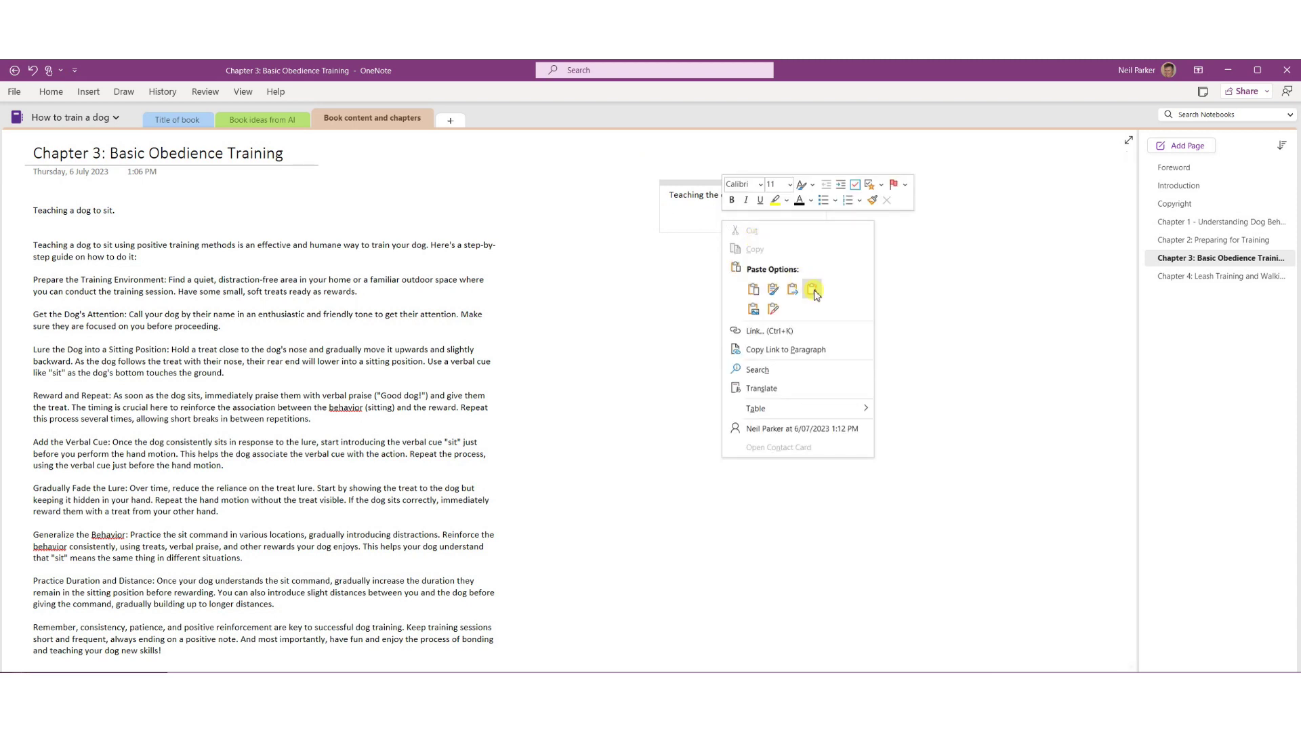
pyautogui.click(799, 279)
pyautogui.scroll(5, 837, 349)
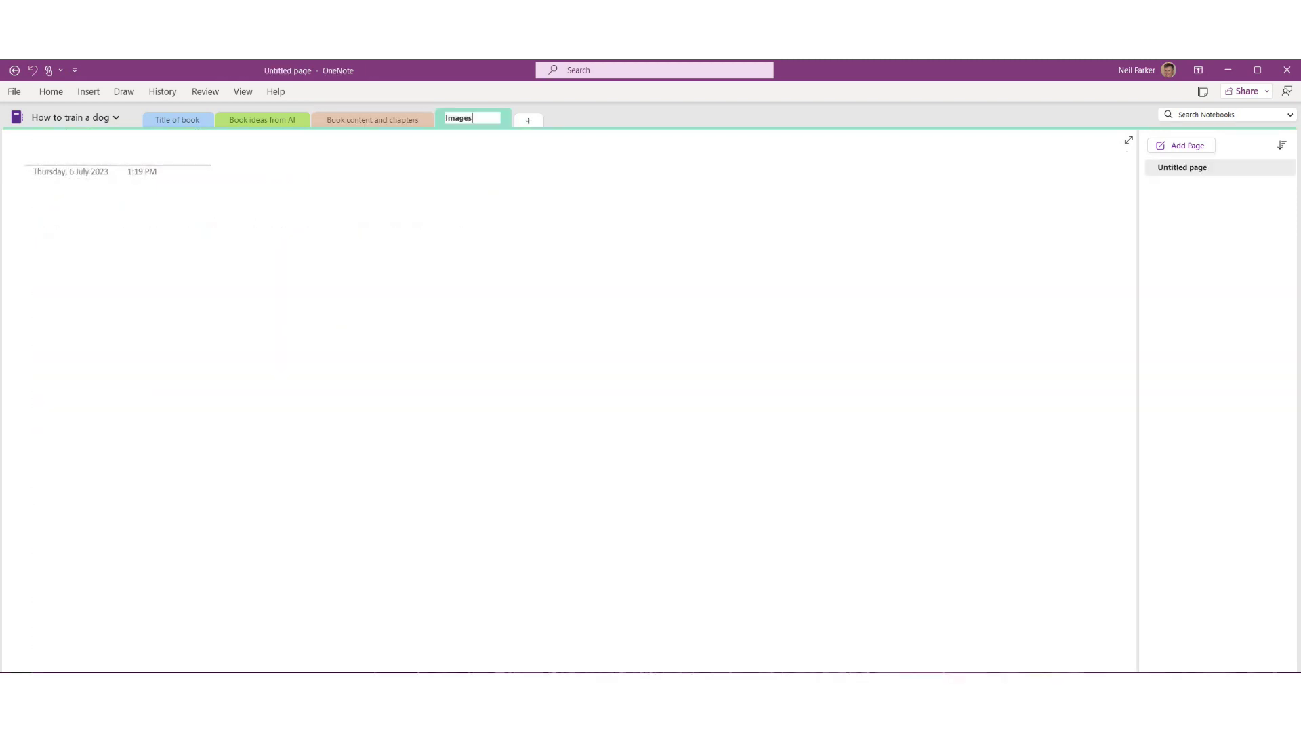
# - Confirm the Images section, title its page 'Free images for book', and attach the running-dog photo
pyautogui.press('Return')
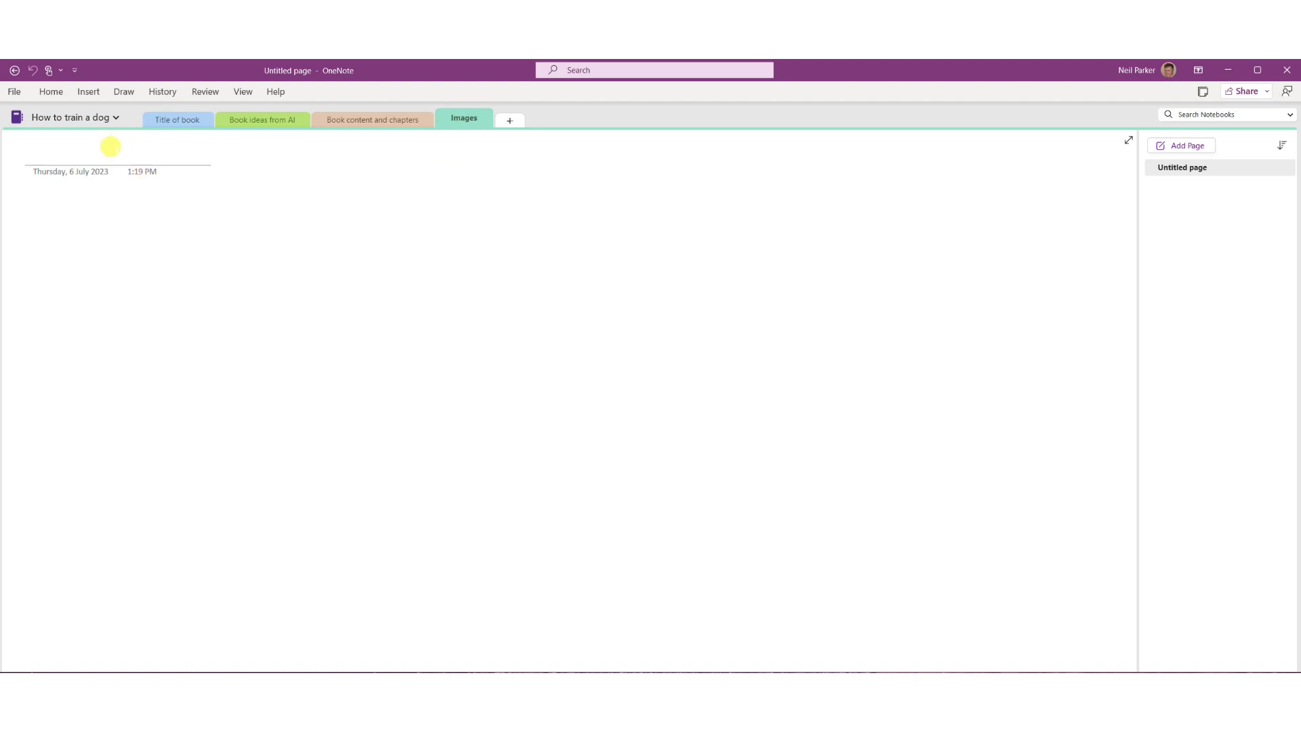
pyautogui.write('Free')
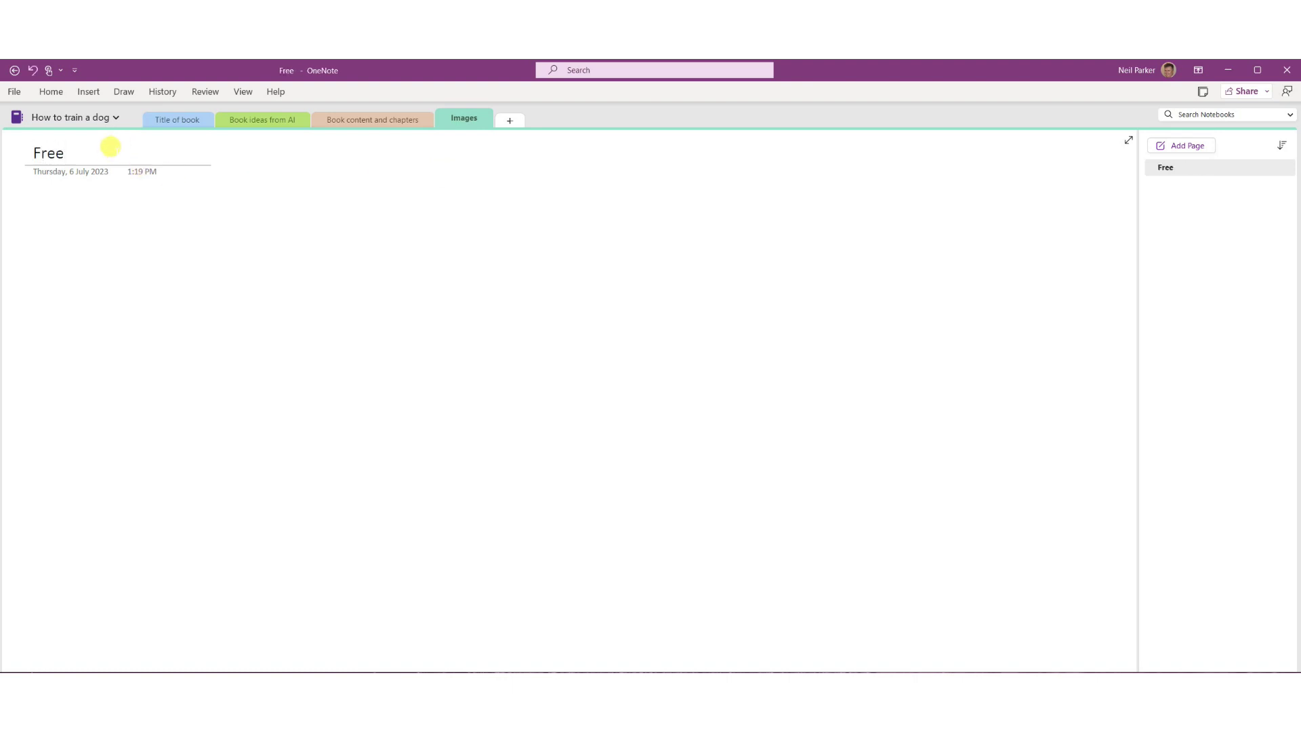
pyautogui.write(' images for ')
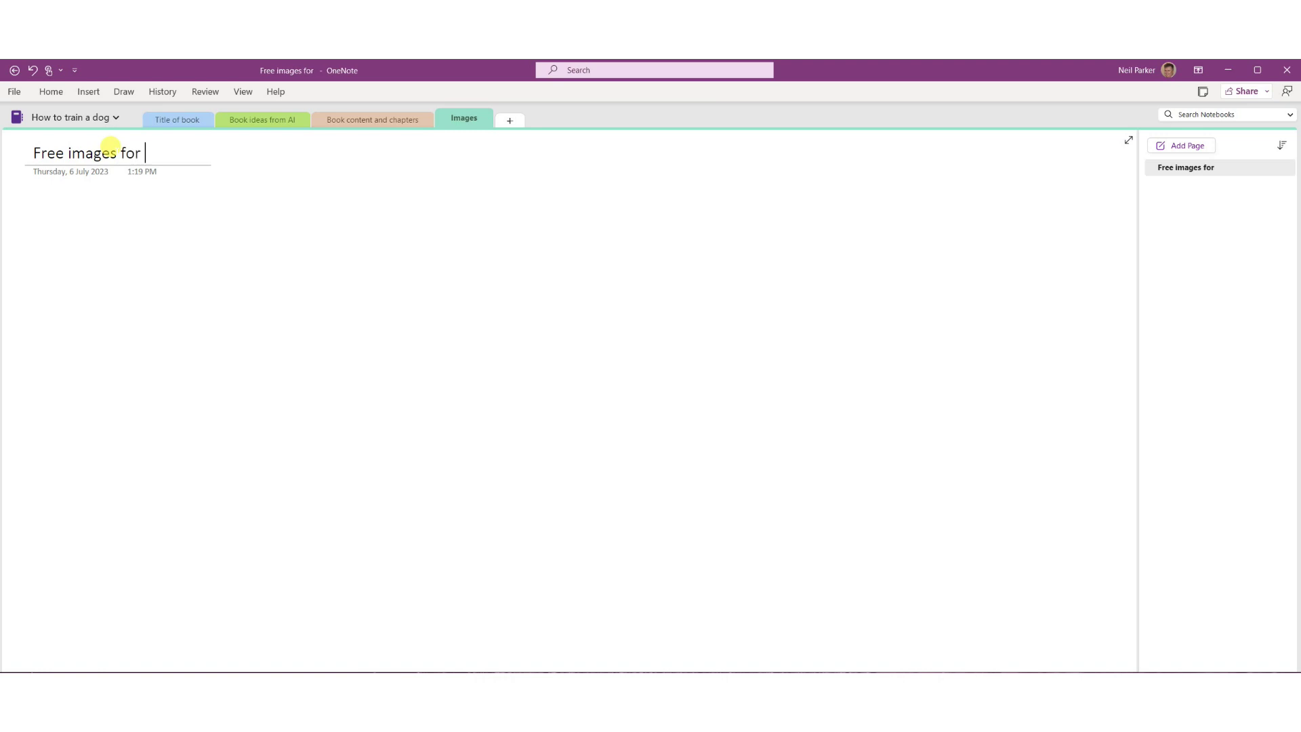
pyautogui.write('book')
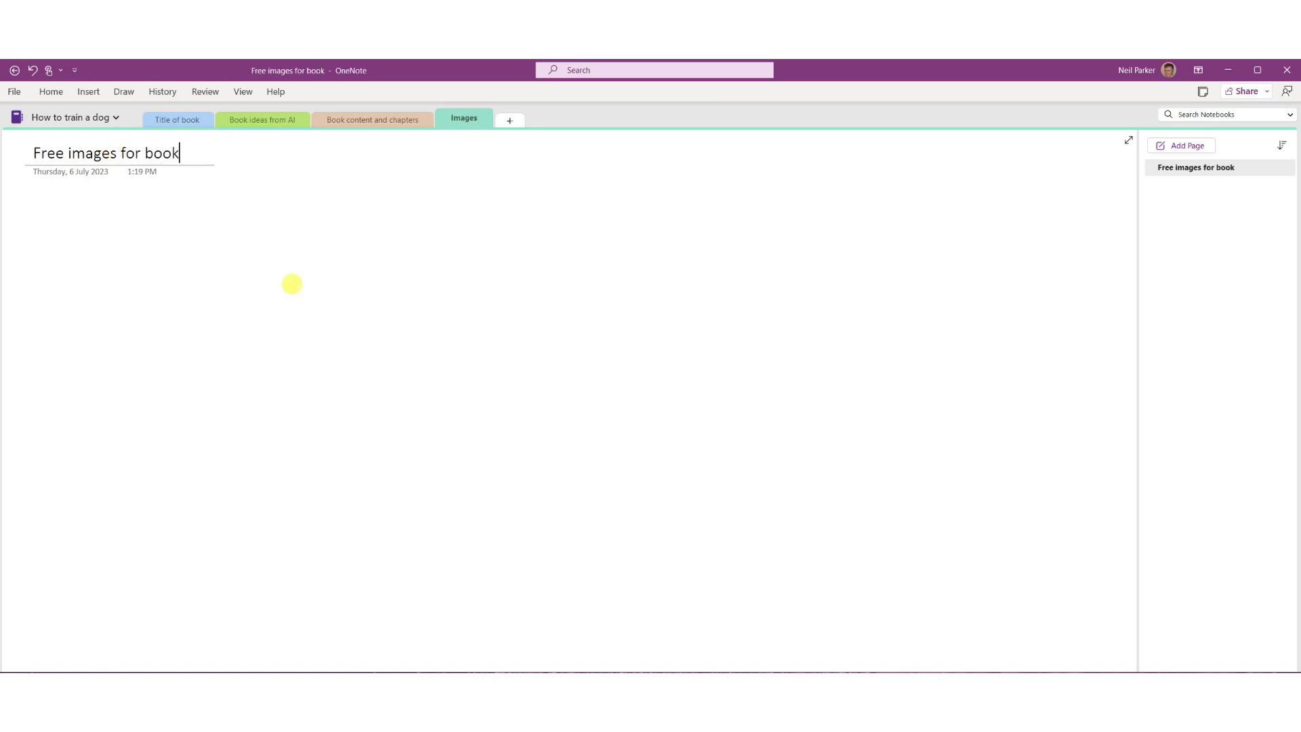
pyautogui.click(293, 285)
pyautogui.click(89, 92)
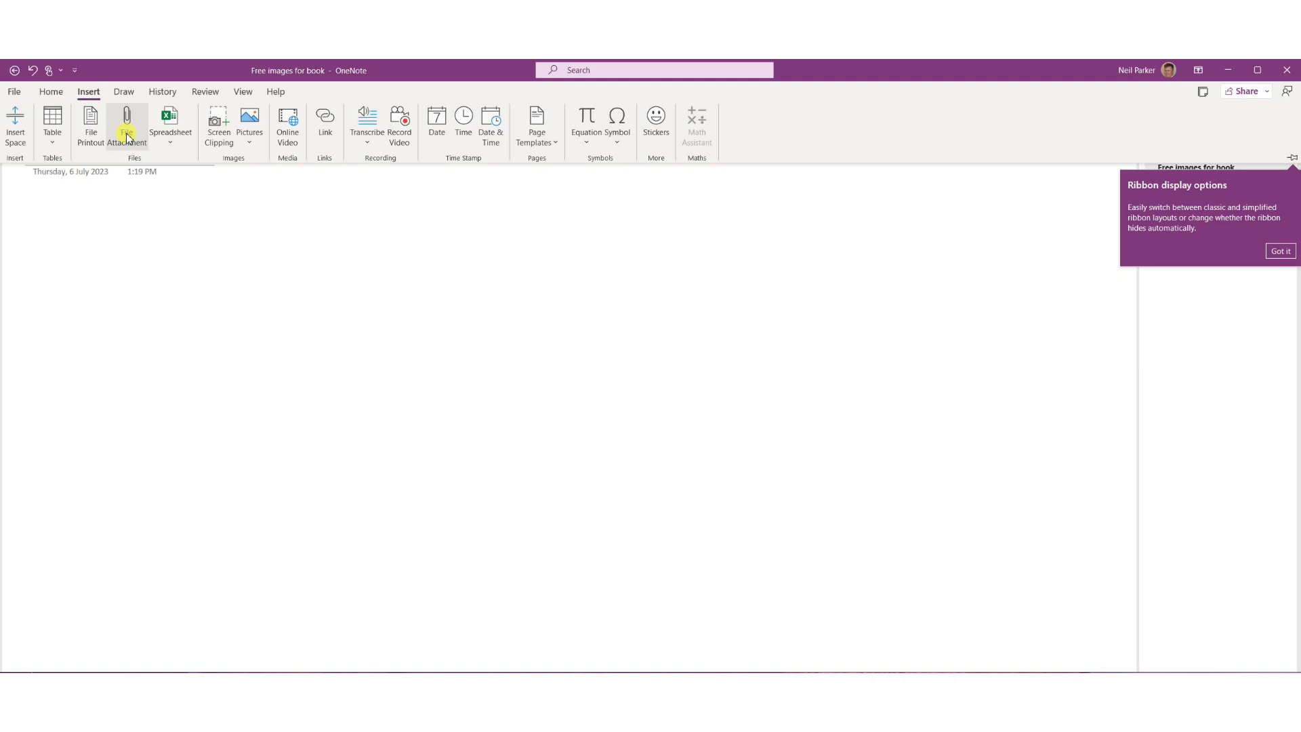
pyautogui.click(126, 124)
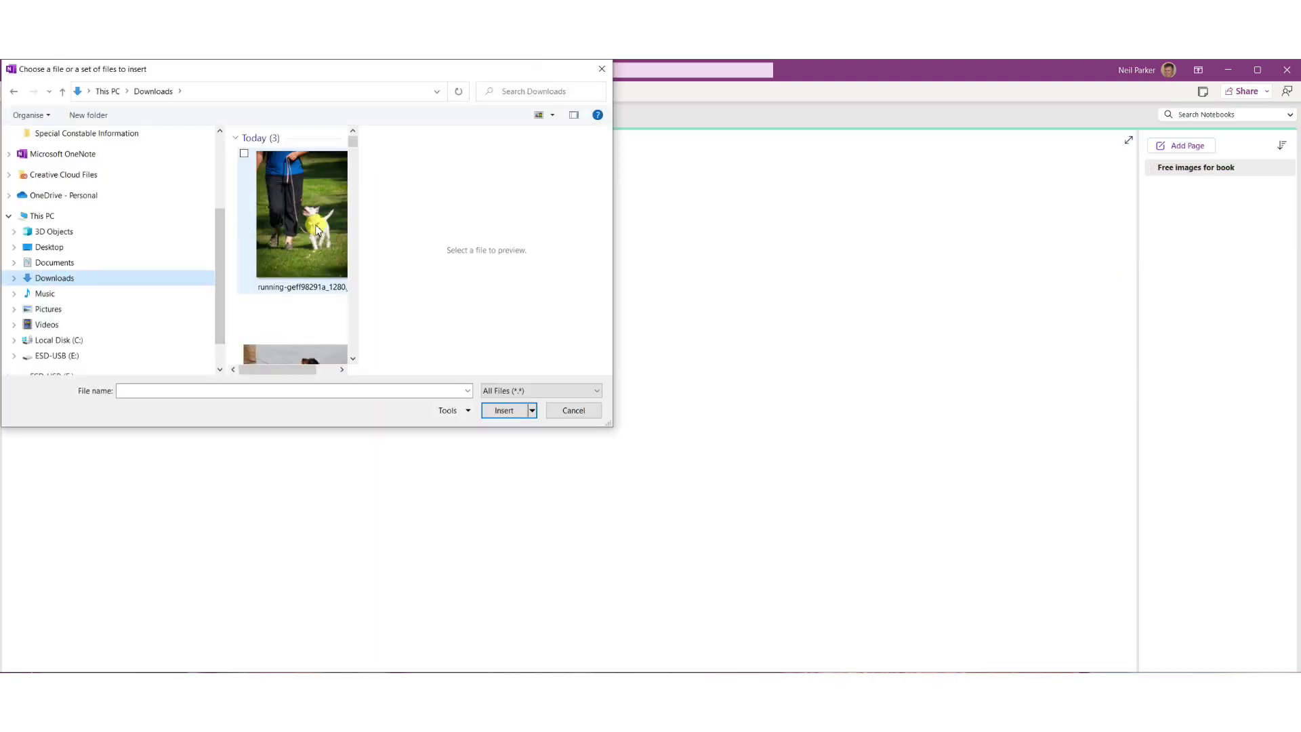
pyautogui.click(312, 223)
pyautogui.click(503, 411)
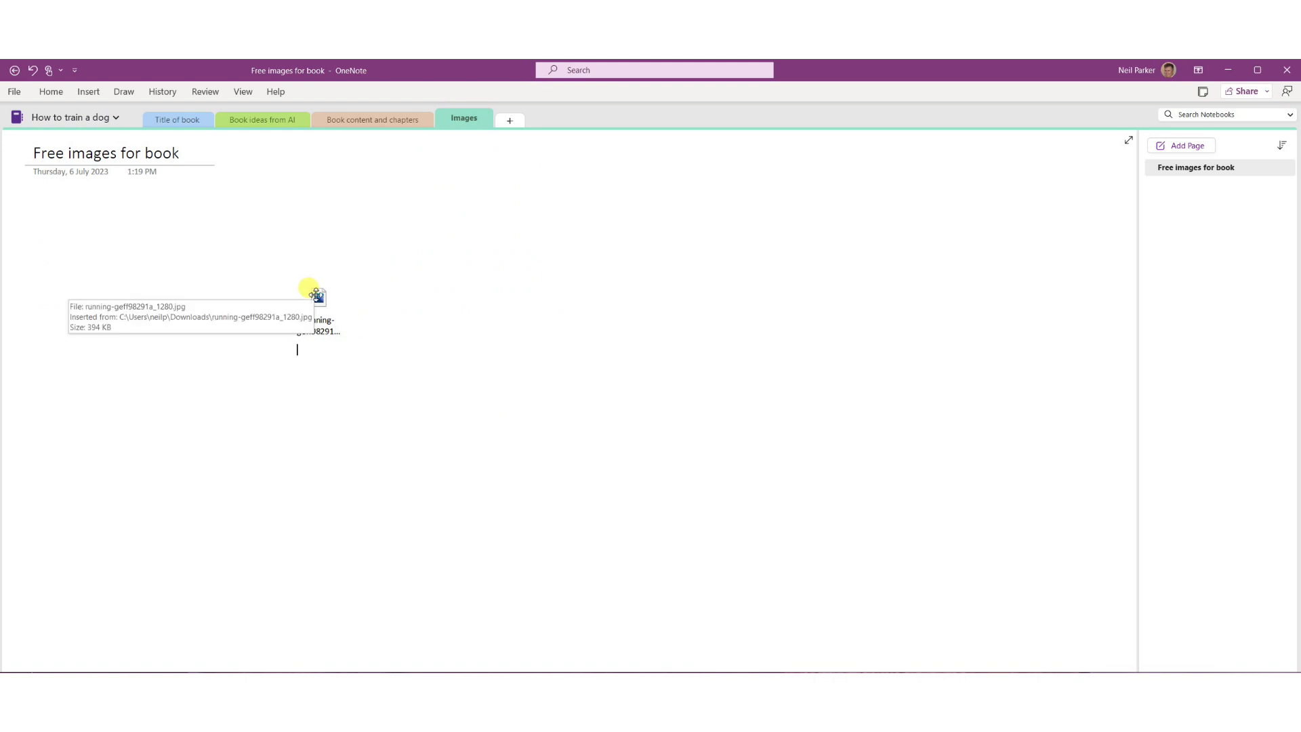
# - Move the running-dog attachment to the upper left and open the original image
pyautogui.moveTo(311, 291); pyautogui.dragTo(81, 237)
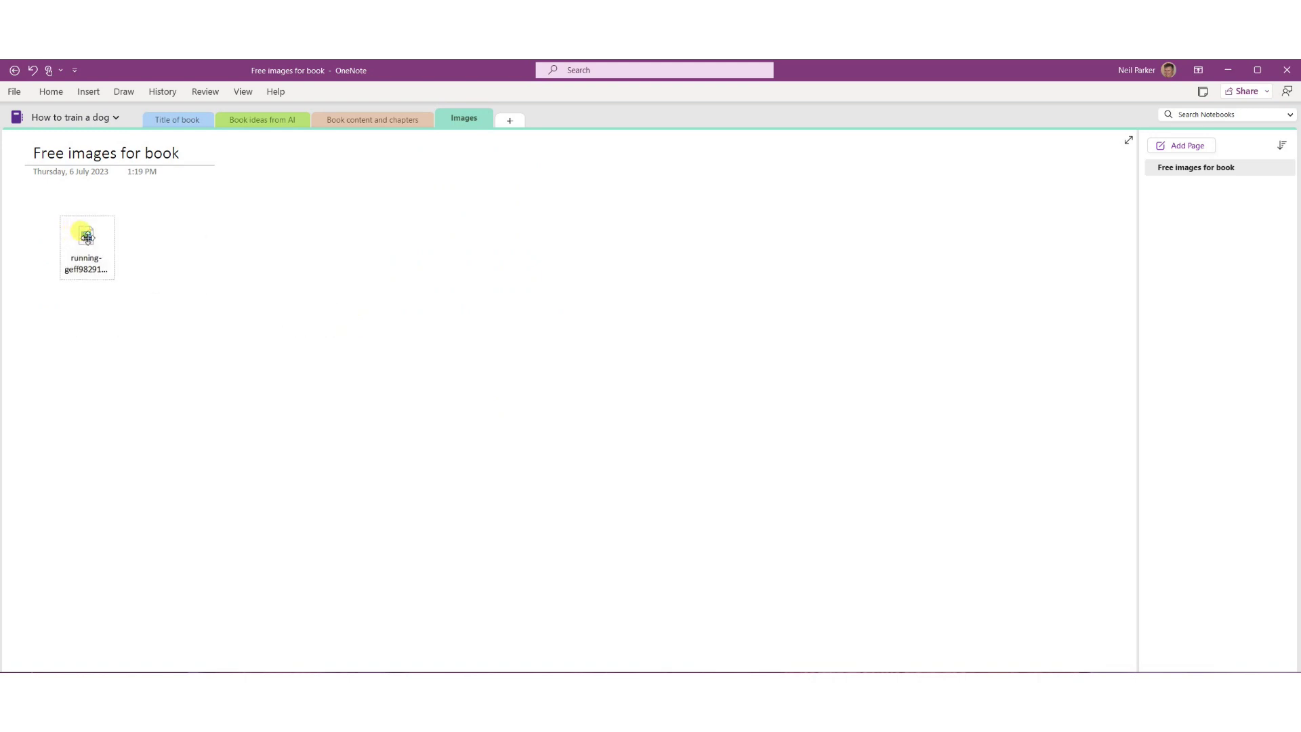
pyautogui.rightClick(87, 237)
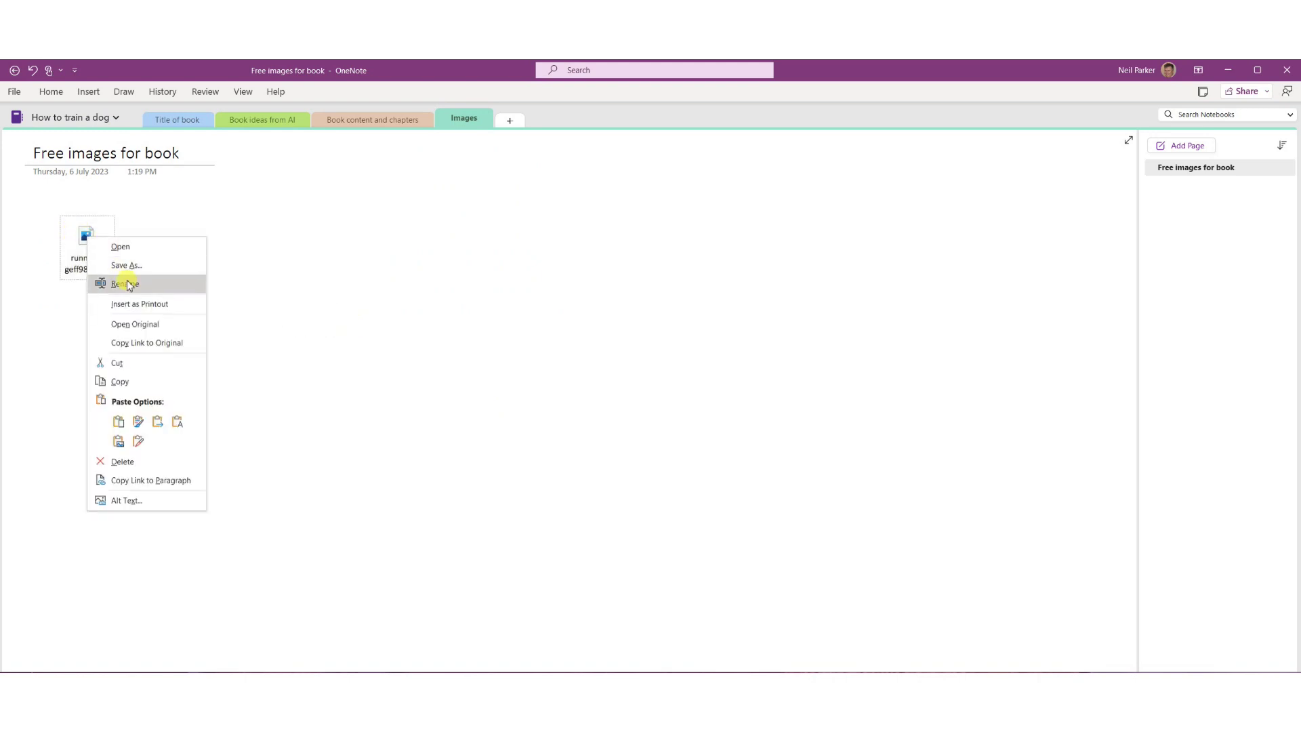
pyautogui.click(139, 324)
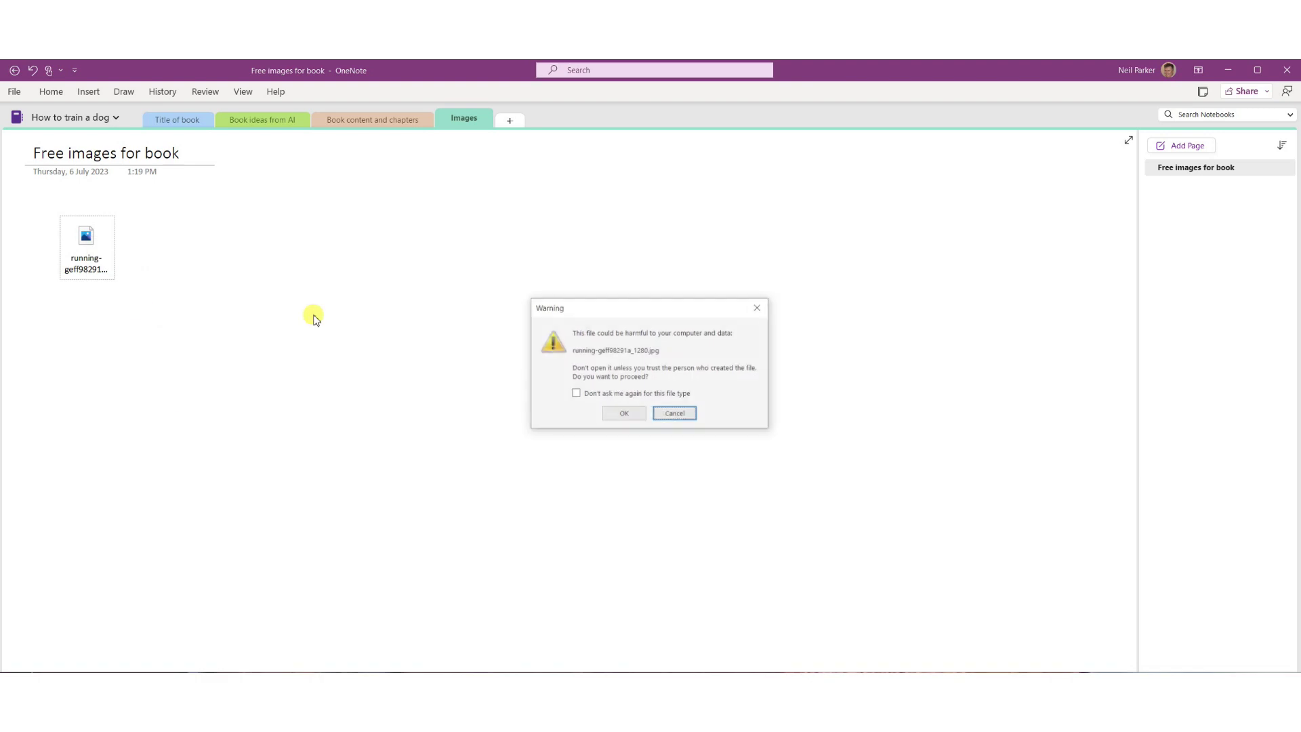
pyautogui.click(624, 413)
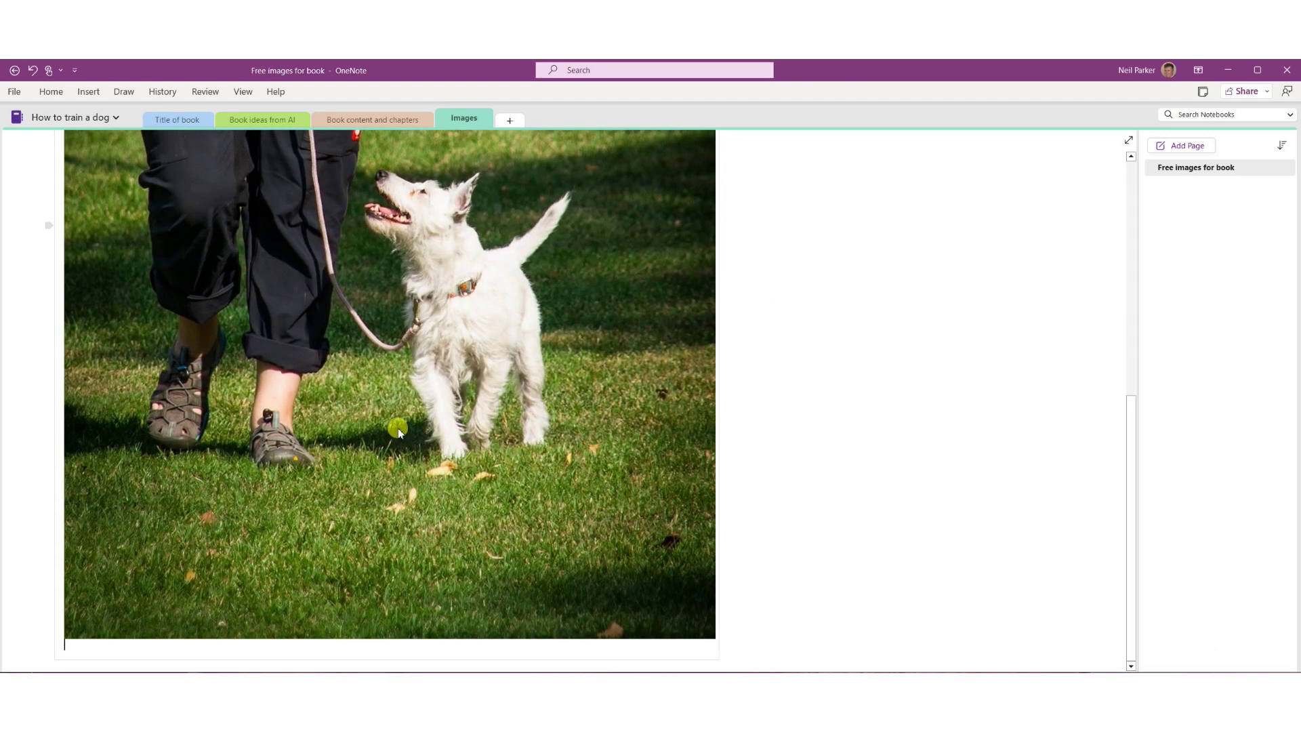
pyautogui.scroll(10, 406, 431)
pyautogui.scroll(-10, 301, 383)
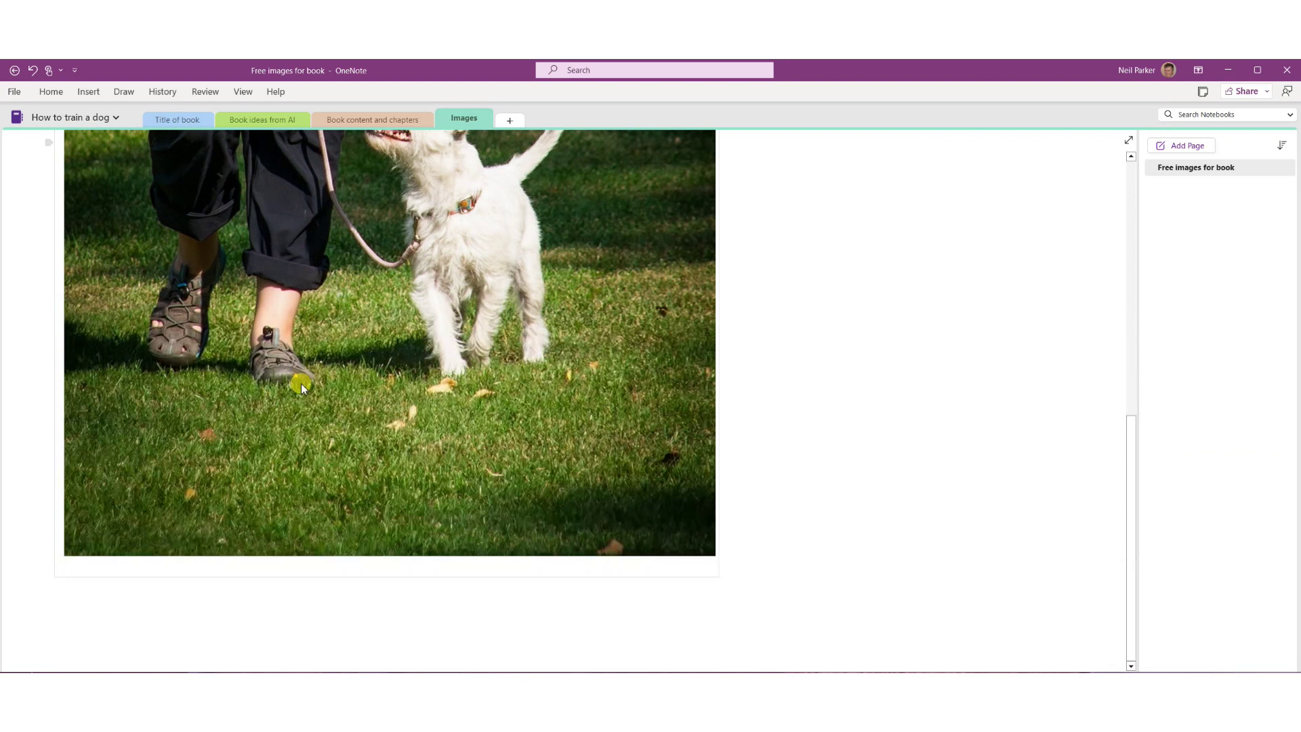
pyautogui.scroll(10, 301, 383)
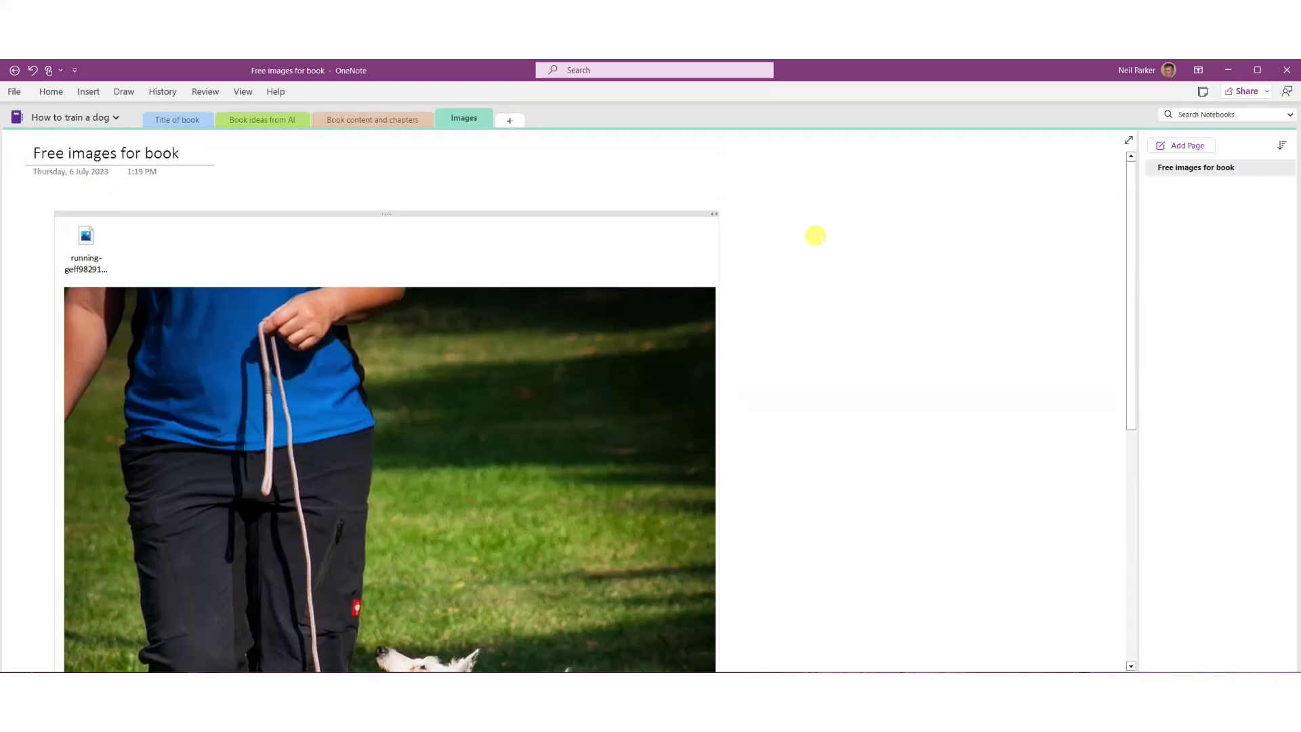
pyautogui.scroll(-10, 837, 247)
# - Begin attaching the dachshund photo below the running-dog picture
pyautogui.click(836, 334)
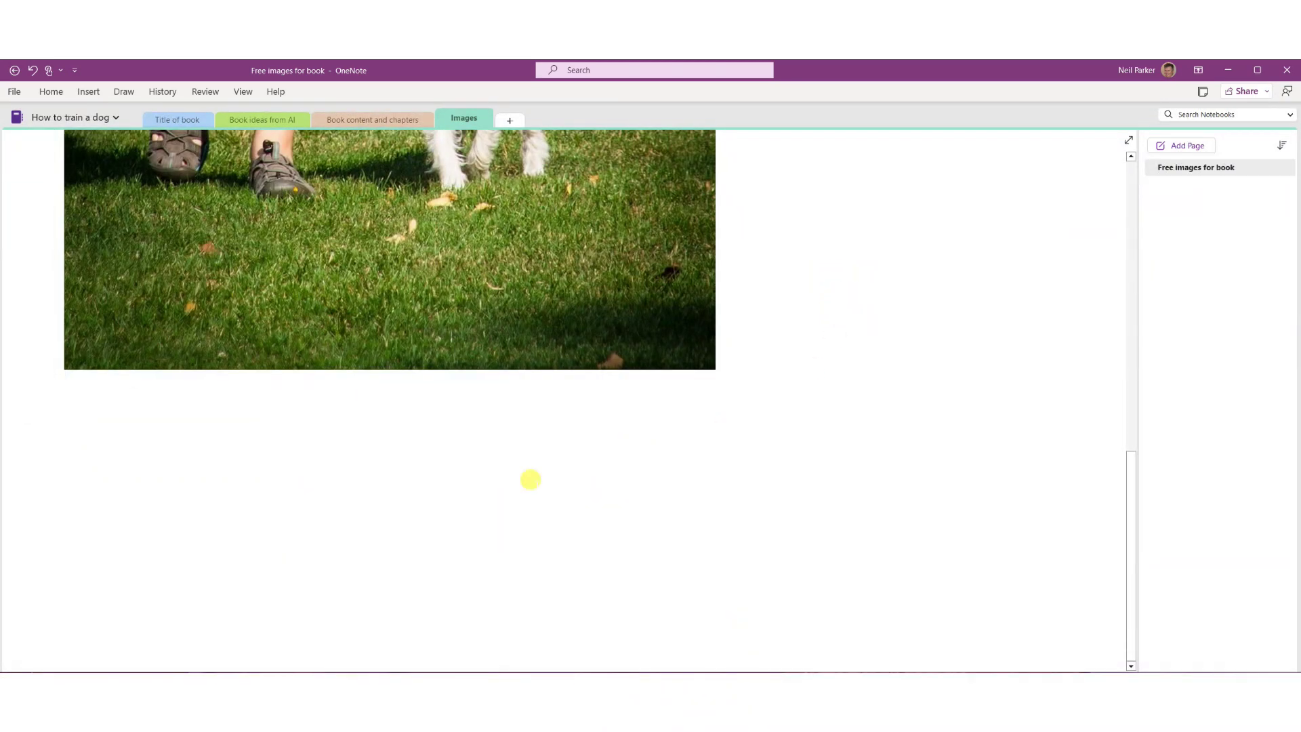
pyautogui.click(89, 91)
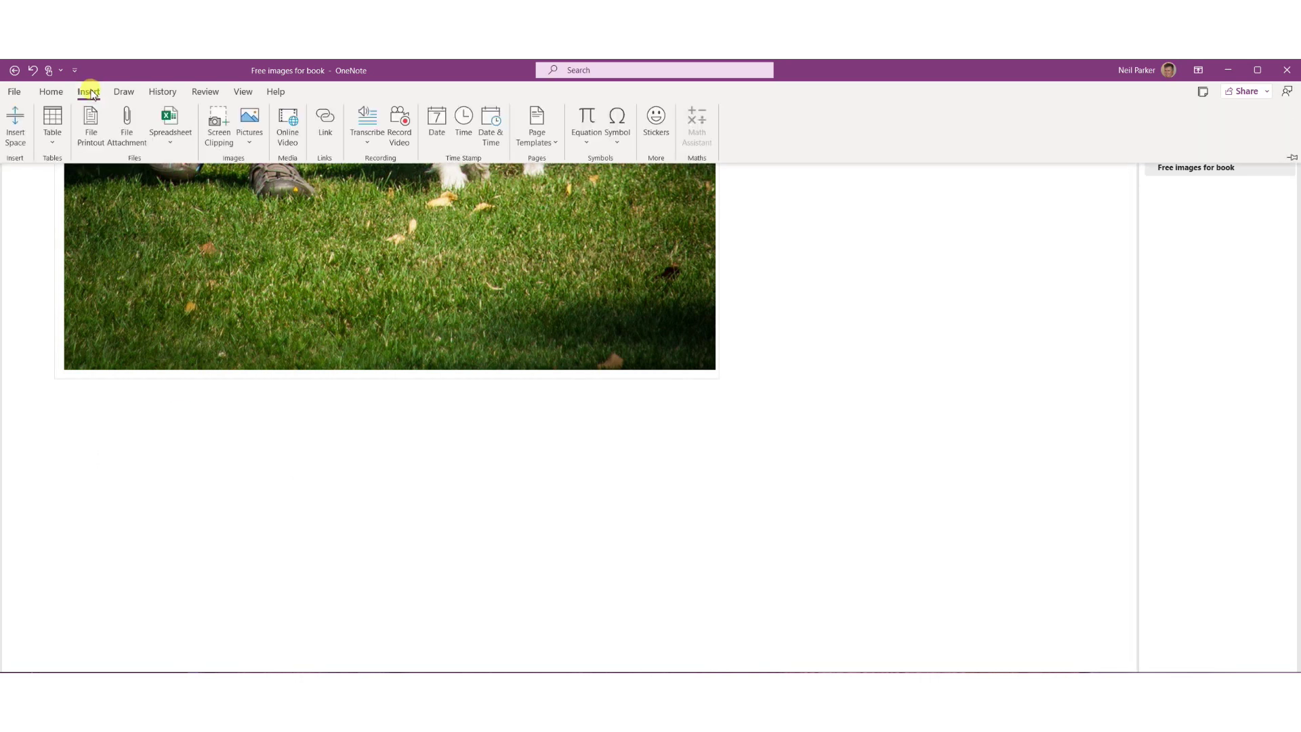
pyautogui.click(127, 125)
pyautogui.scroll(-1, 325, 261)
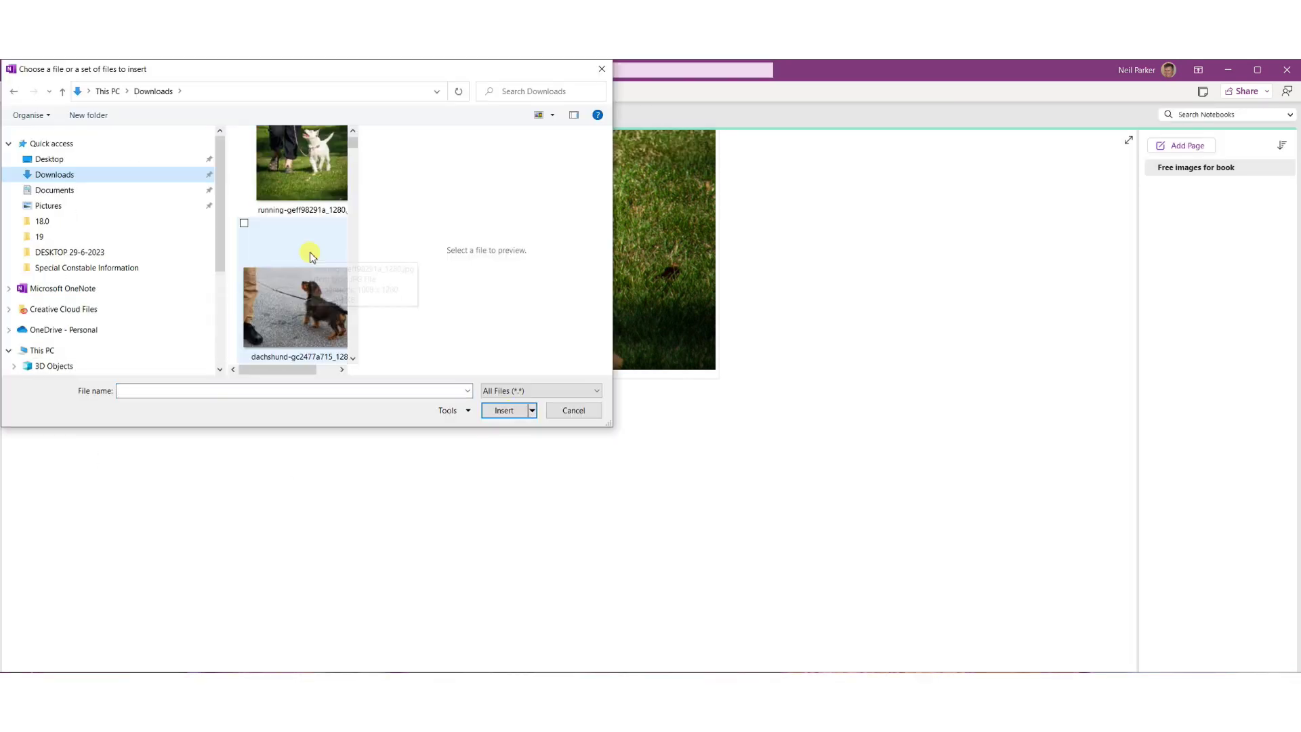
pyautogui.click(303, 308)
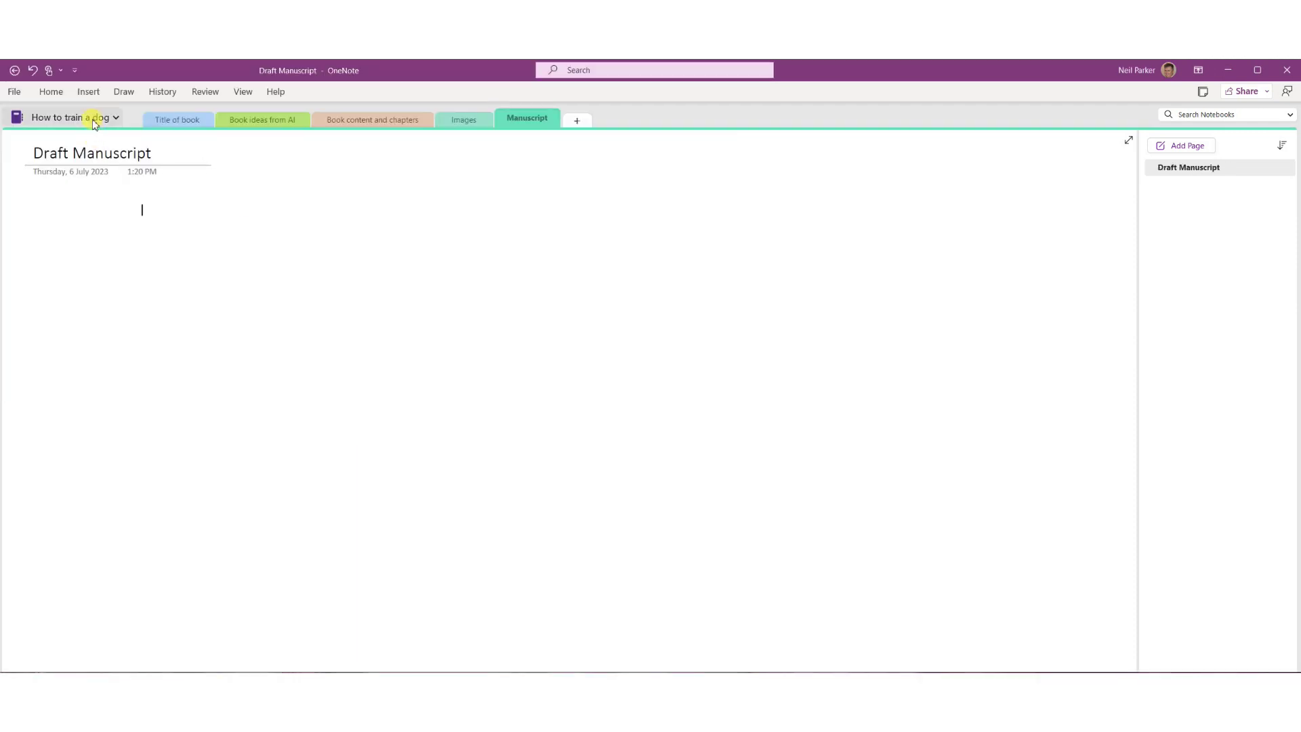
# - Create a new section named 'Book Cover' after Manuscript
pyautogui.click(577, 121)
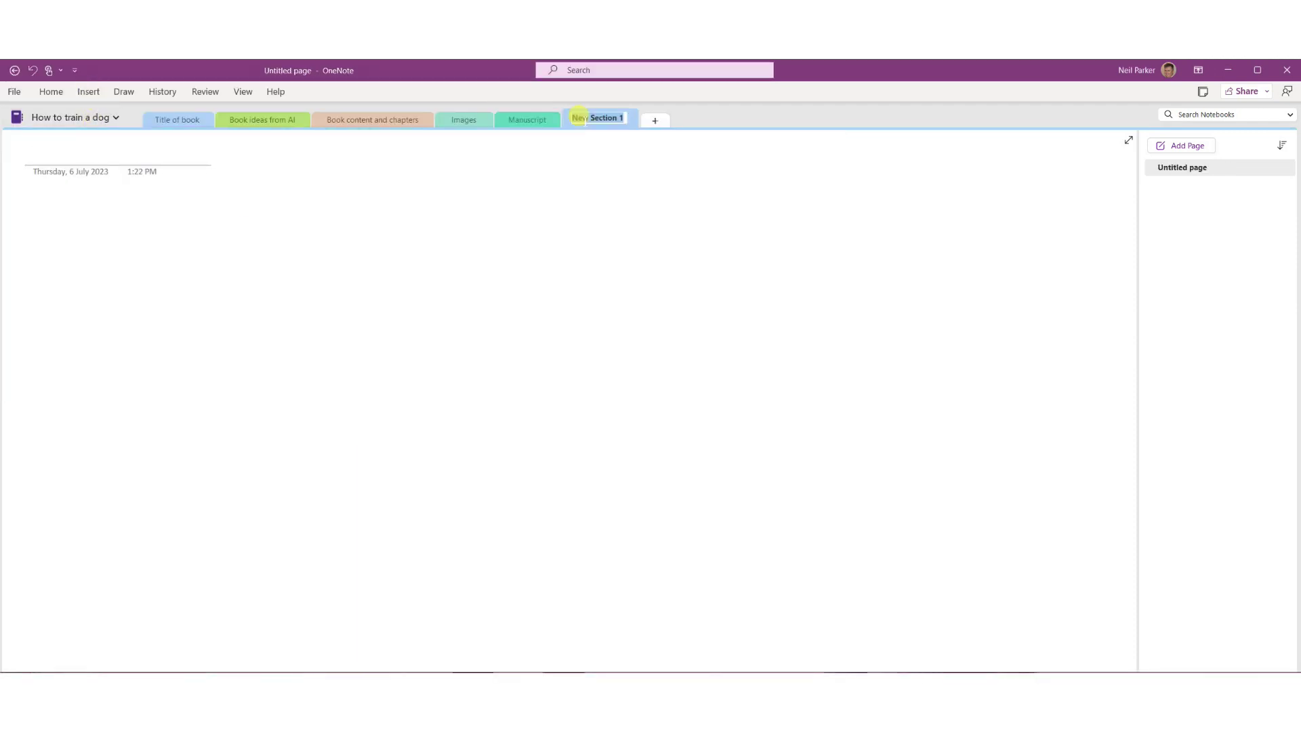
pyautogui.write('Book Cover')
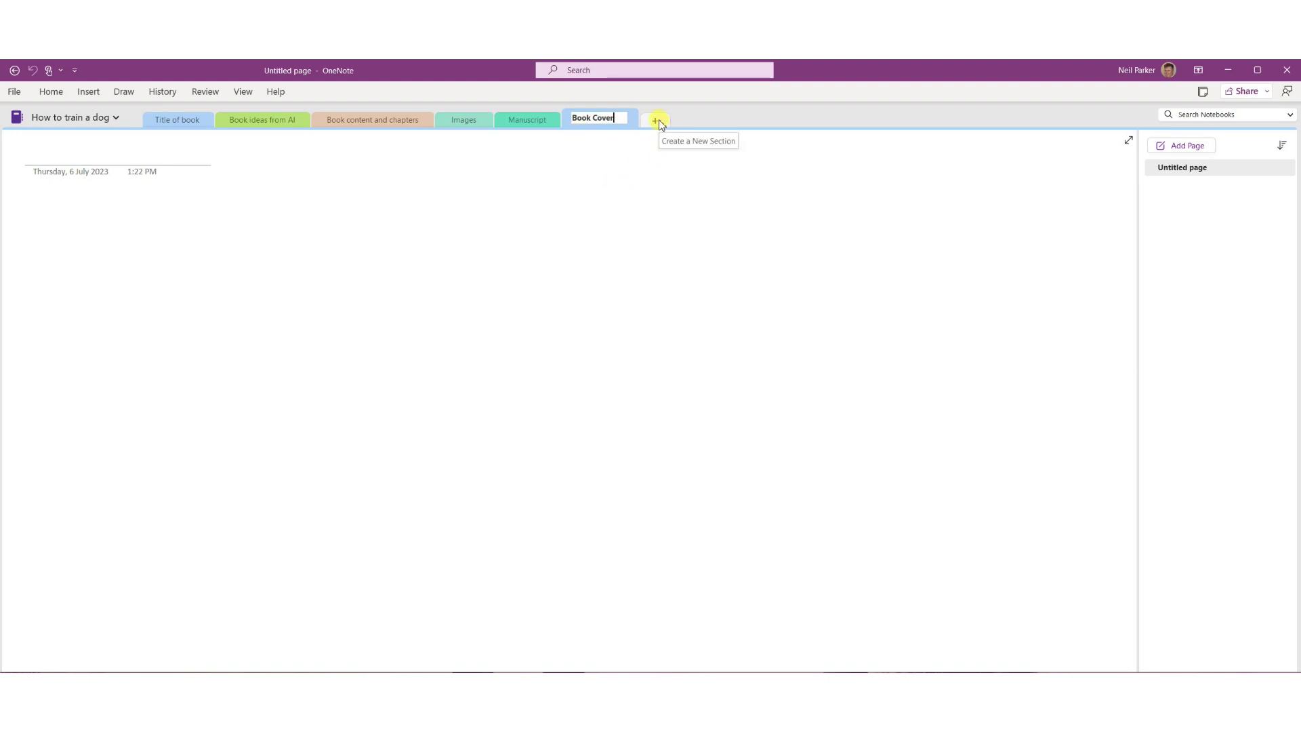
pyautogui.press('Return')
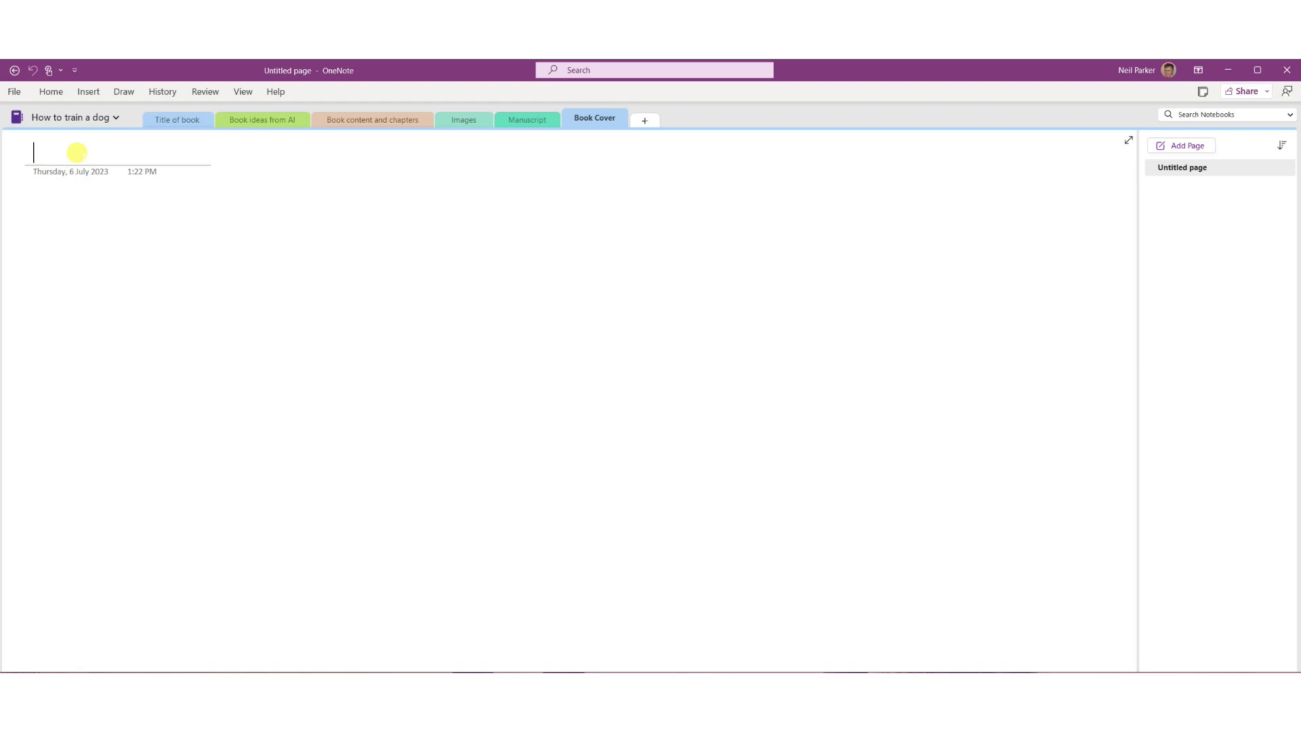
# - Give the Book Cover section 'Draft cover' and 'Final cover' pages, then add another section
pyautogui.write('Draft ')
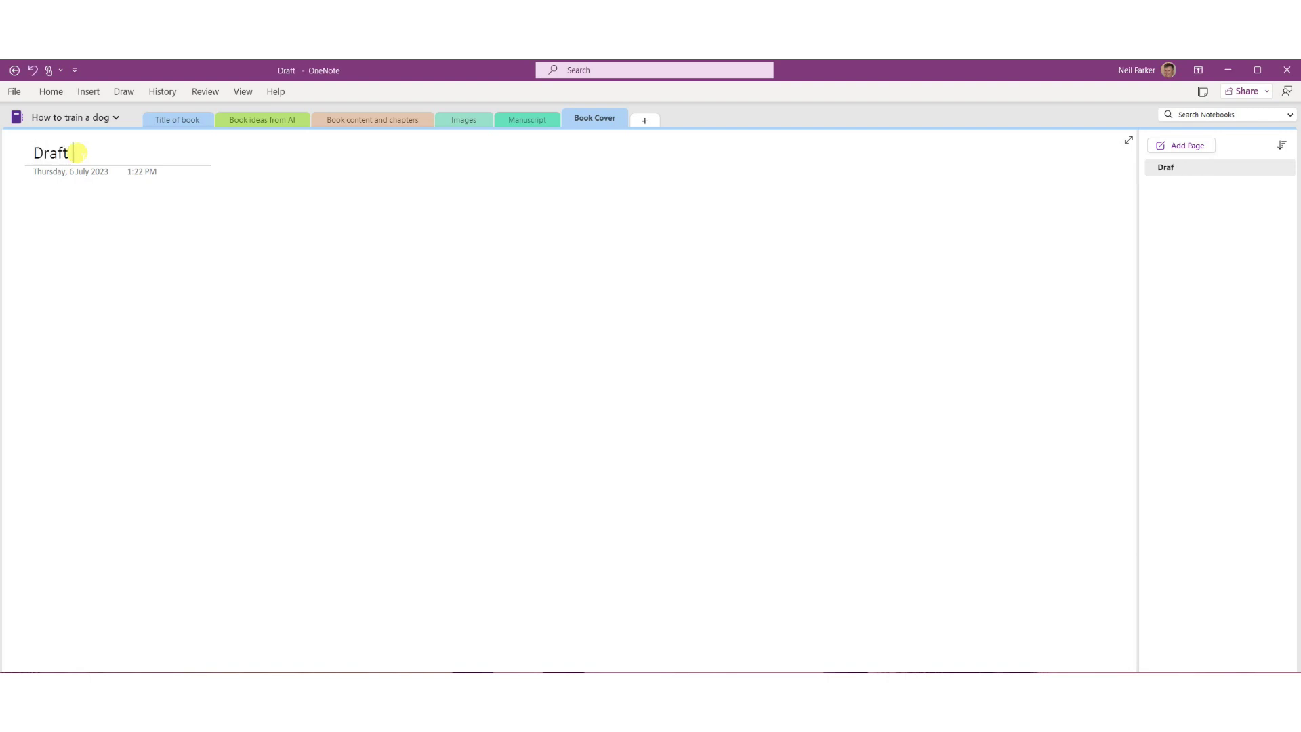
pyautogui.write('cover')
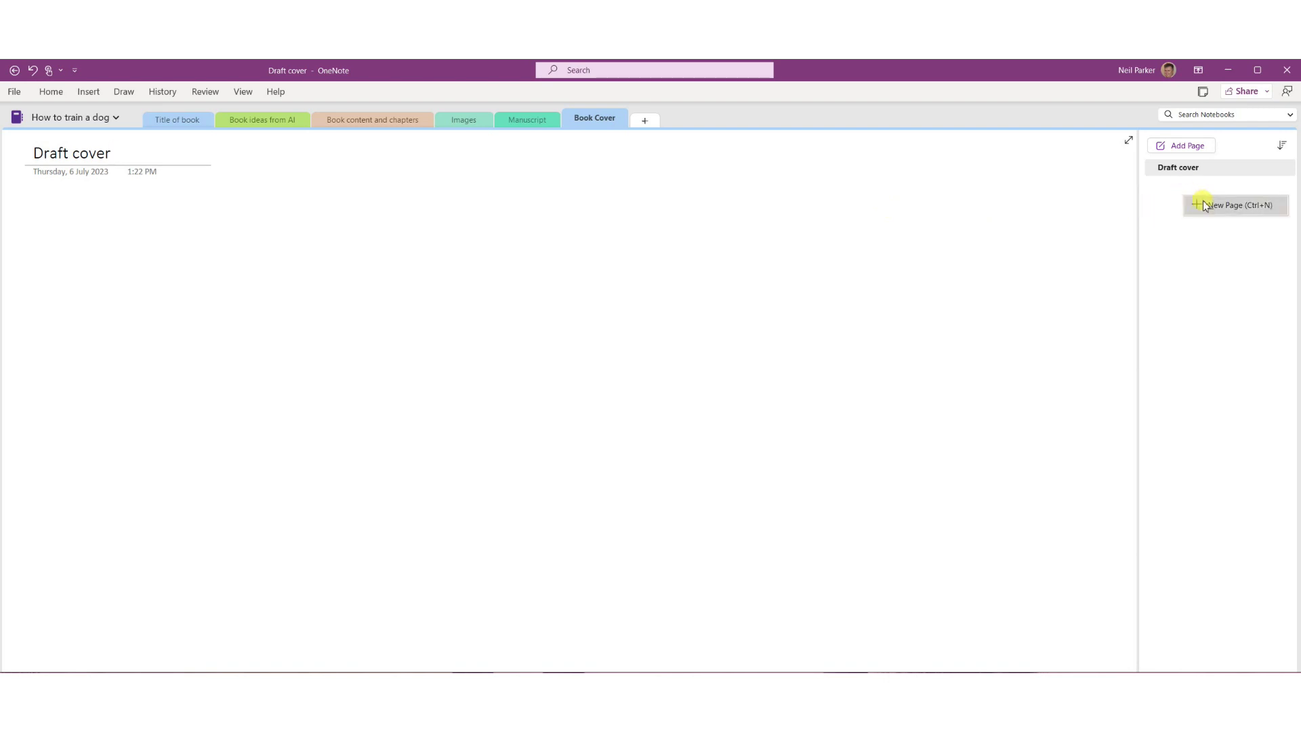
pyautogui.click(1196, 203)
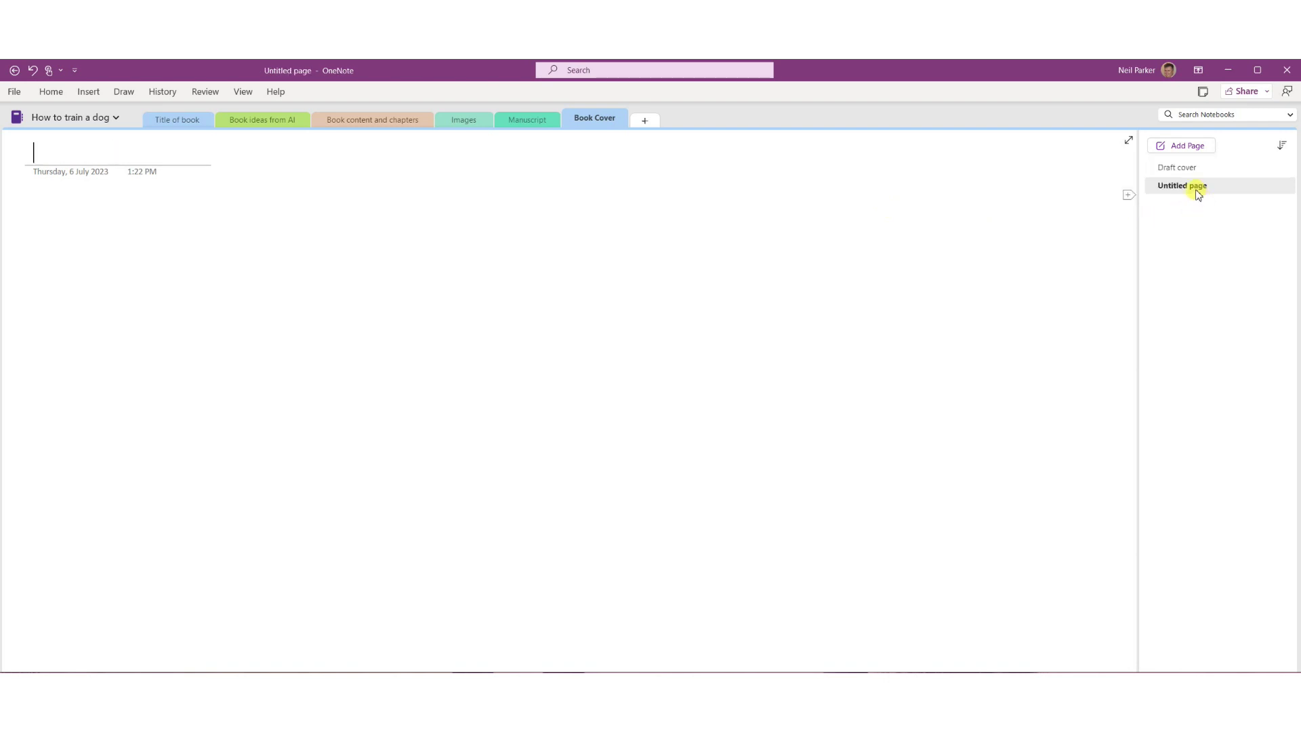
pyautogui.write('Final')
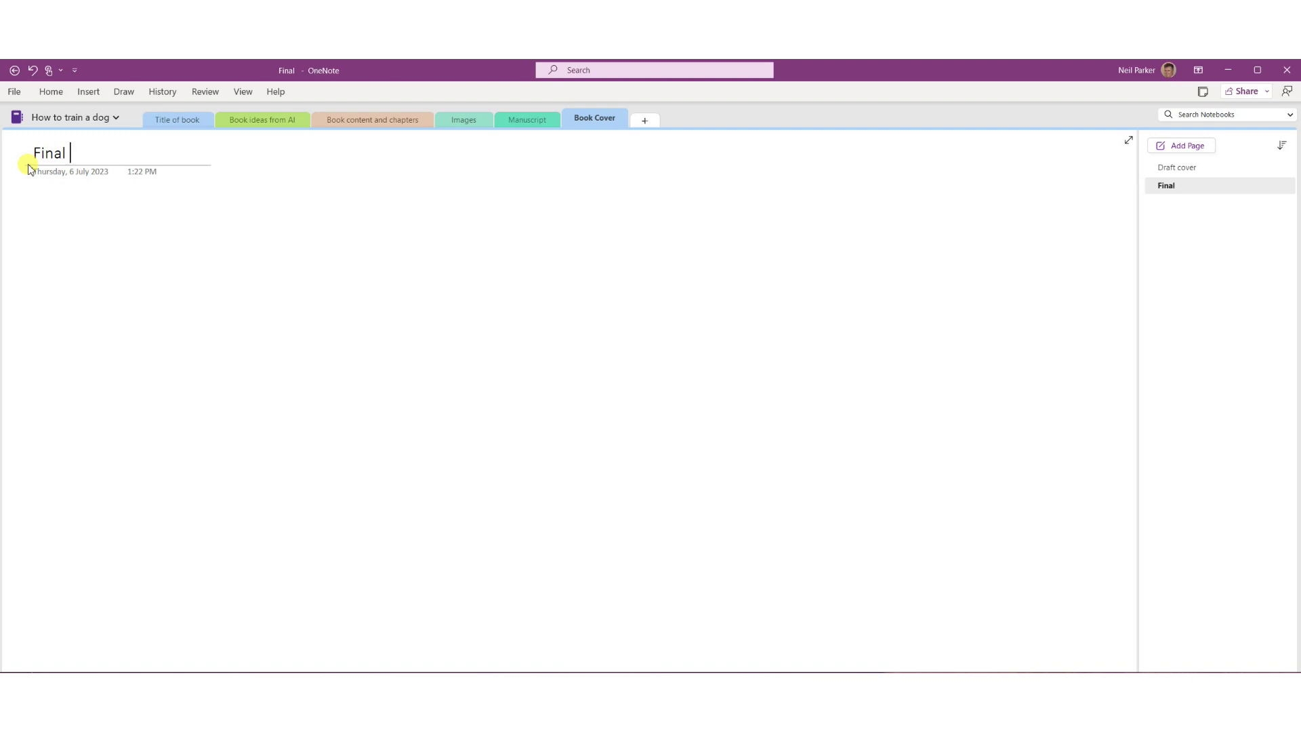
pyautogui.write(' cover')
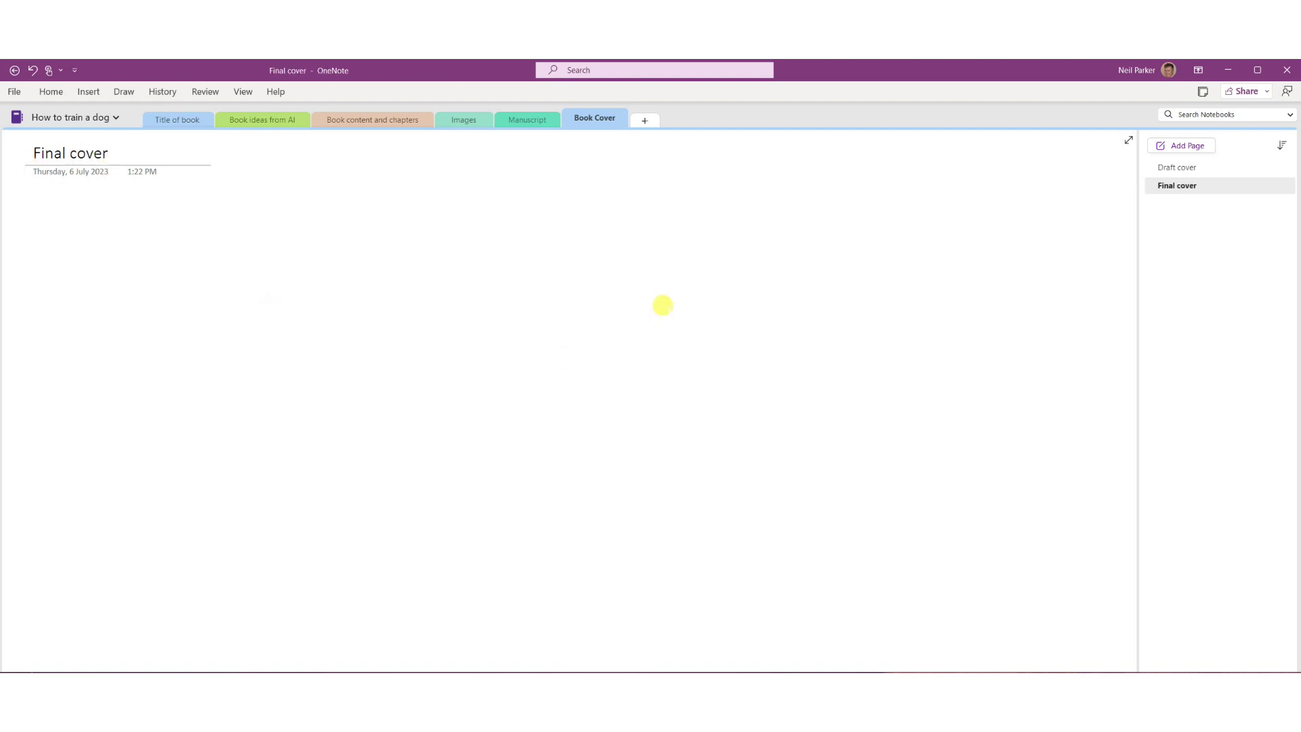
pyautogui.click(647, 122)
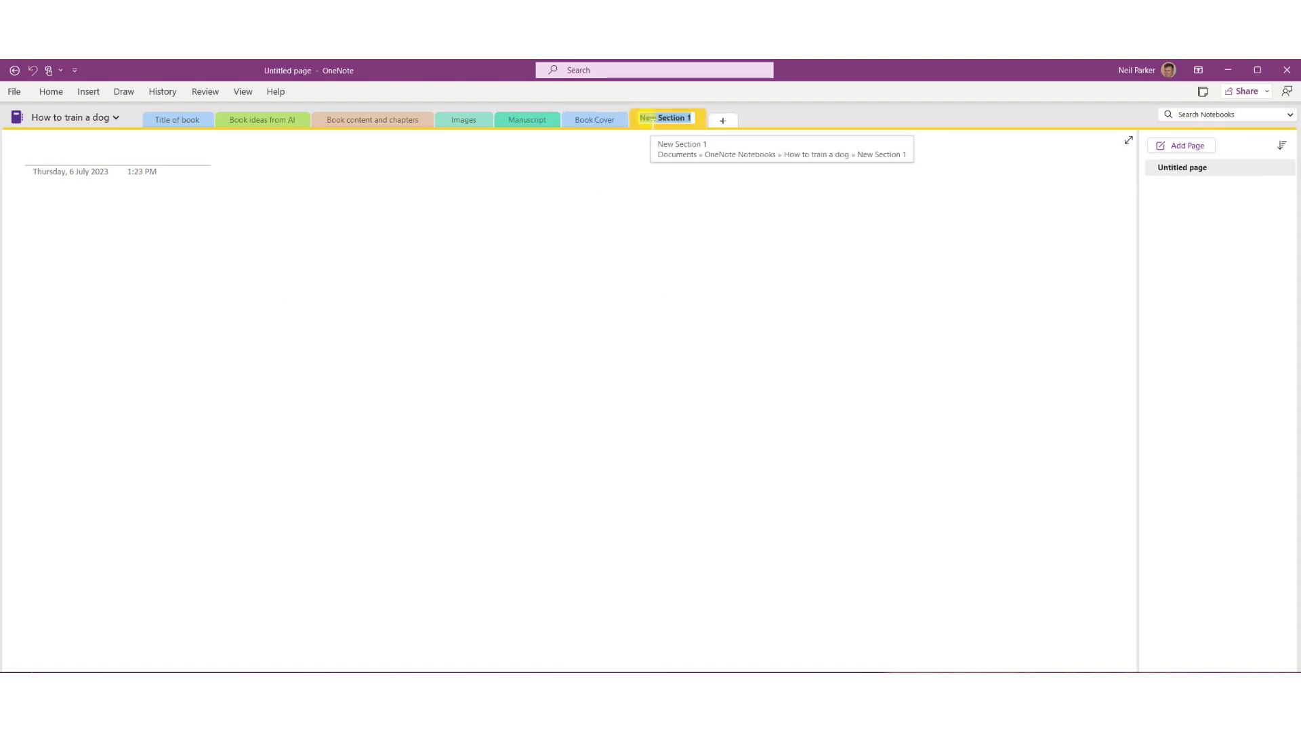
# - Name the new section 'Keywords' and type 'Keywords form' as its first page title
pyautogui.write('Keyw')
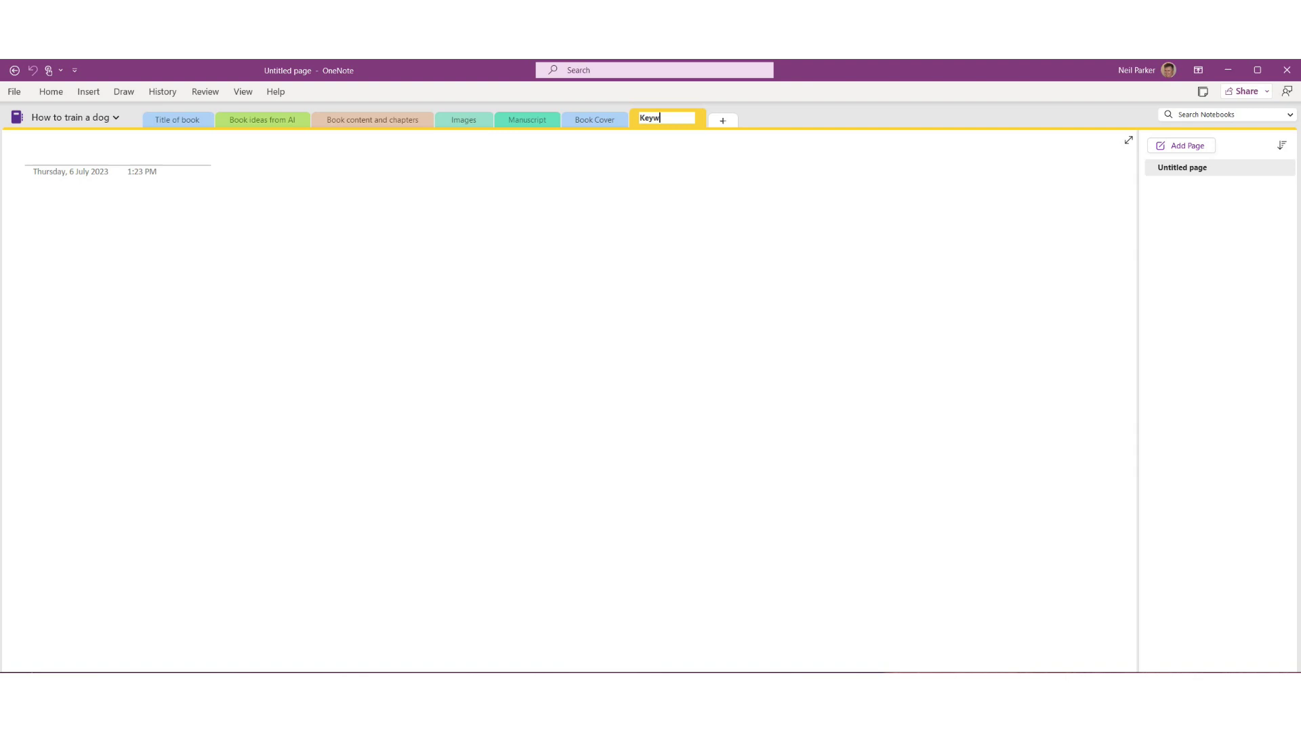
pyautogui.write('ords')
pyautogui.press('Return')
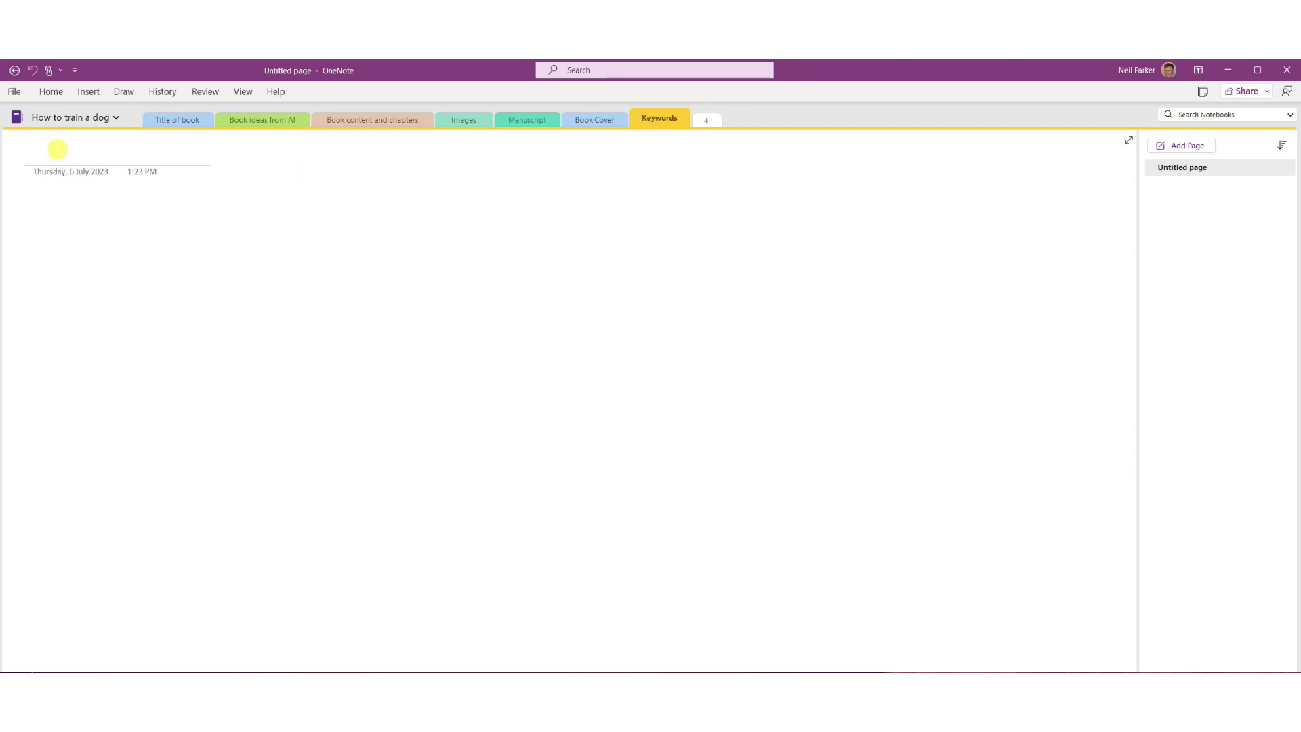
pyautogui.write('Ke')
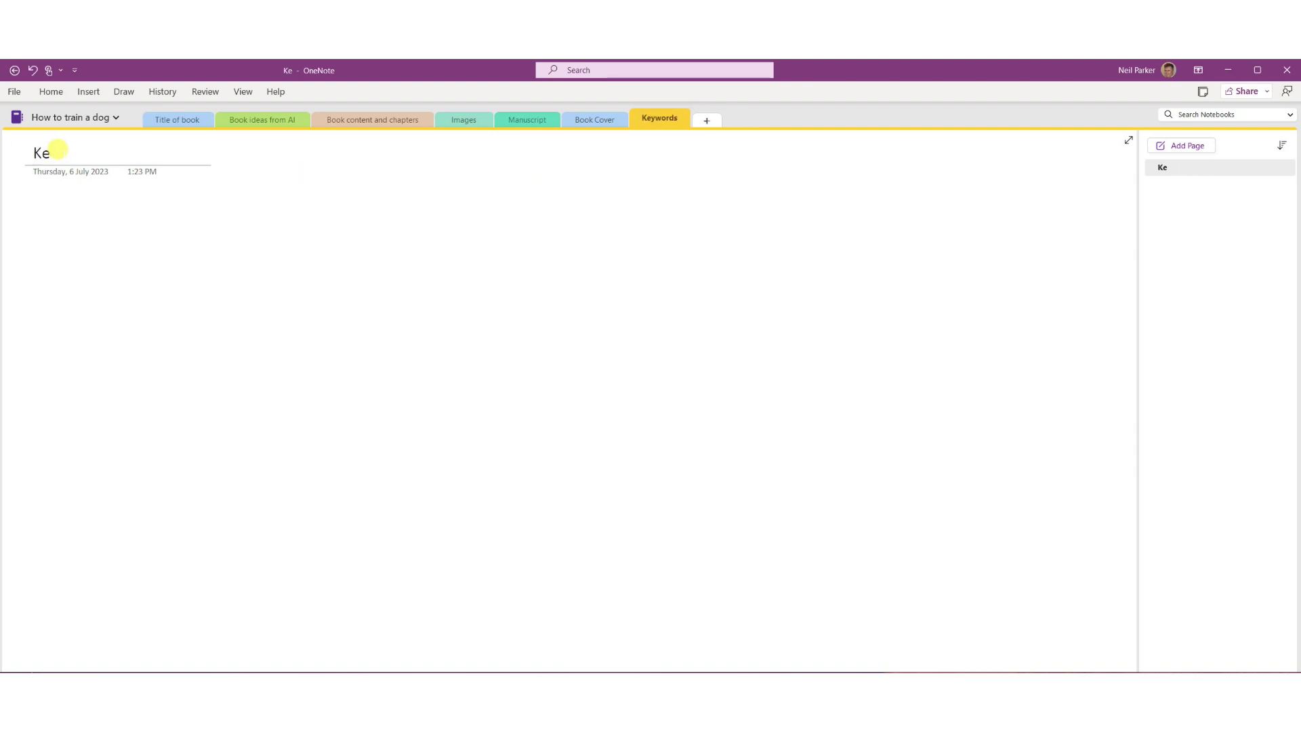
pyautogui.write('yword')
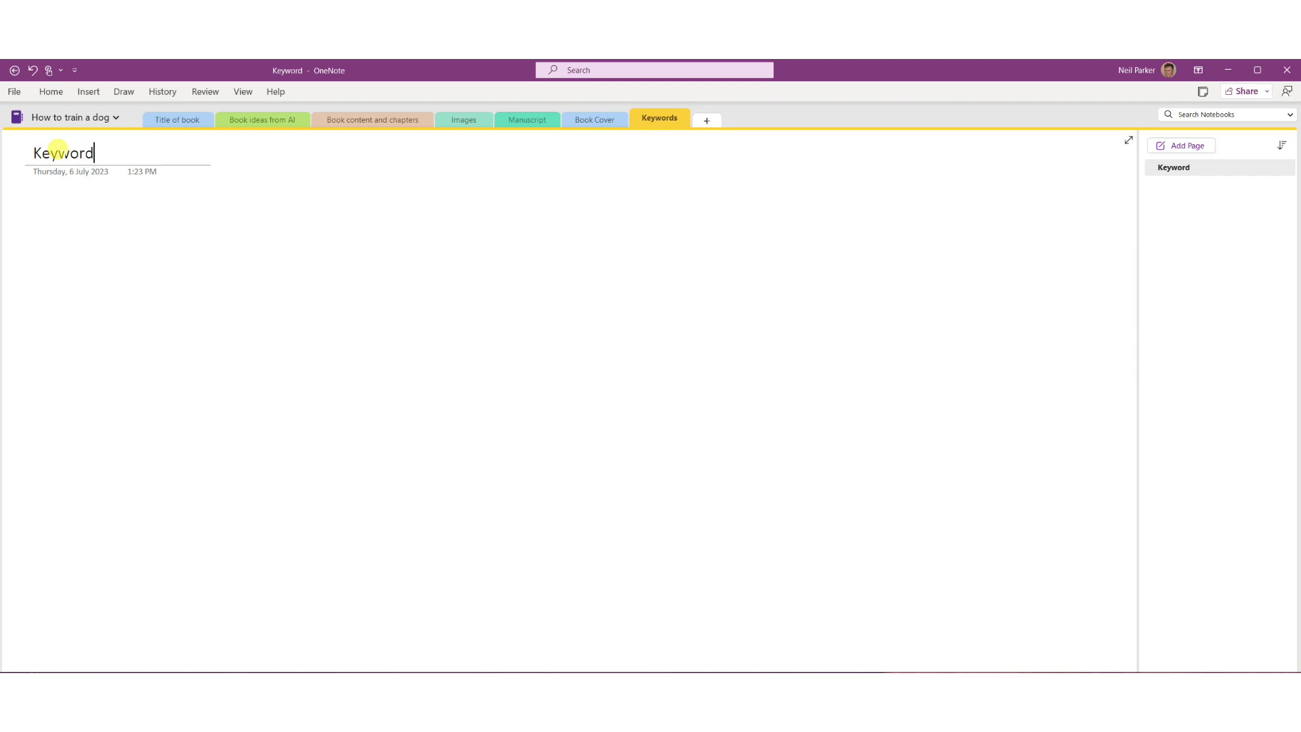
pyautogui.write('s form')
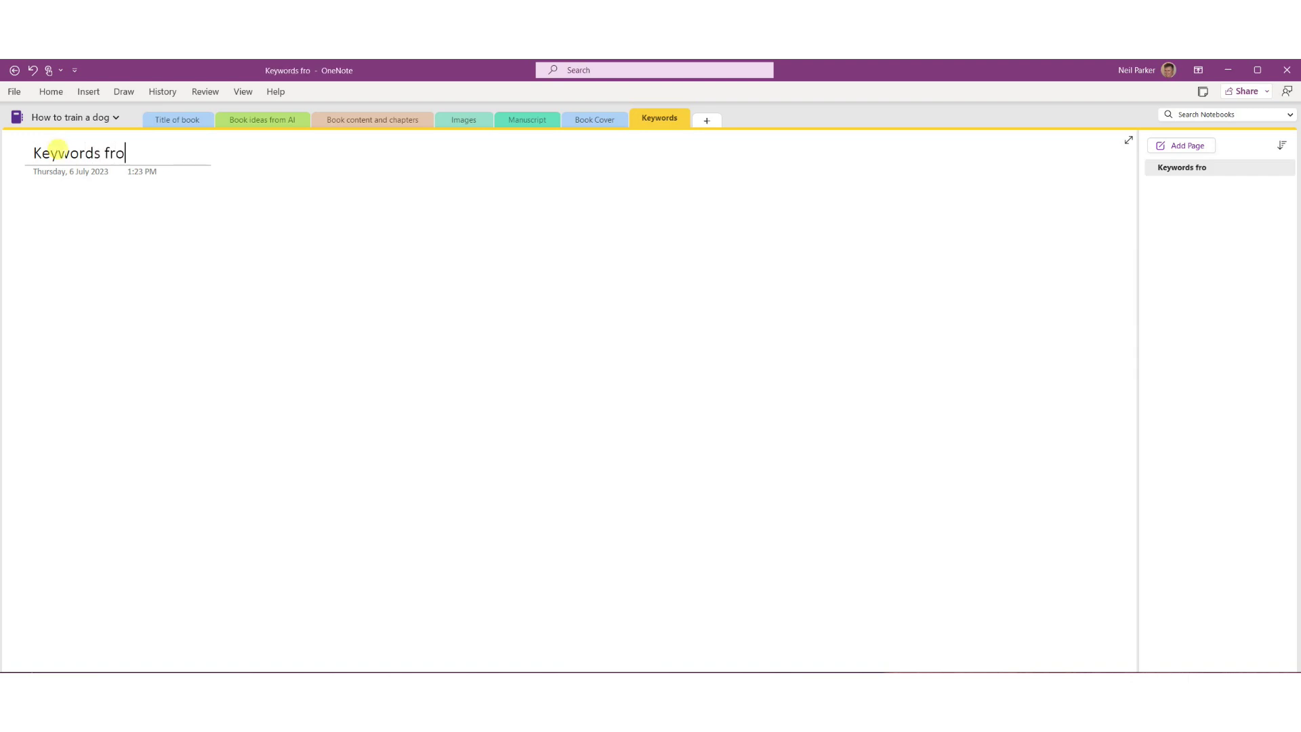